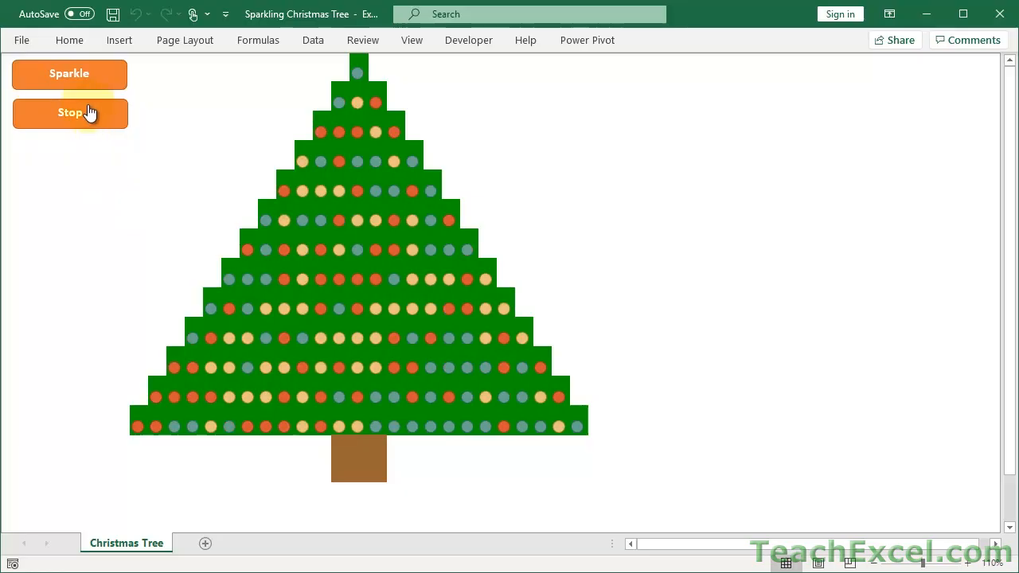
Start the sparkle animation on the finished Christmas tree sheet.
click(70, 78)
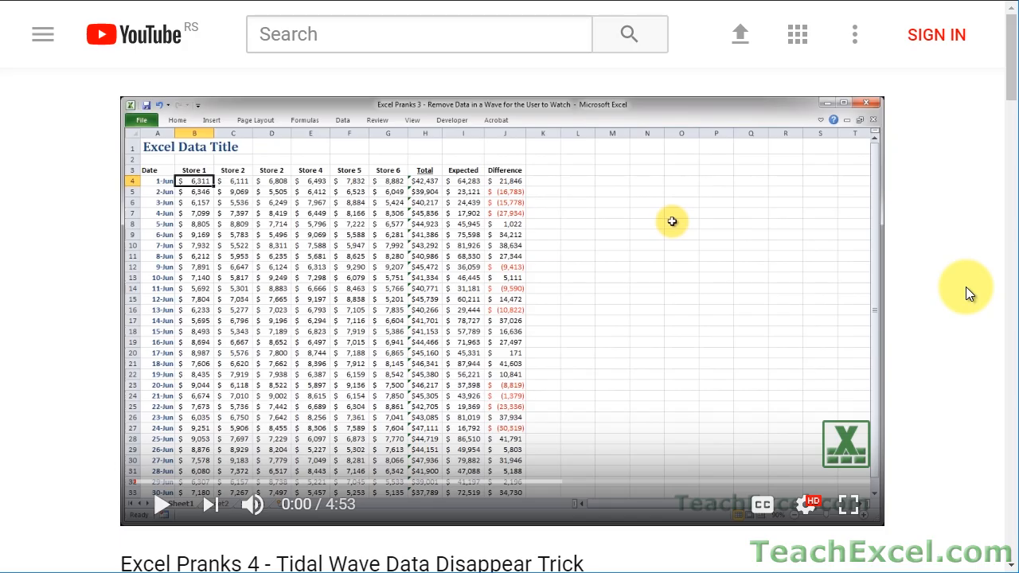
Switch to the YouTube page of Excel Pranks 4 and open the Excel file link in the video description.
scroll(969, 293, down, 5)
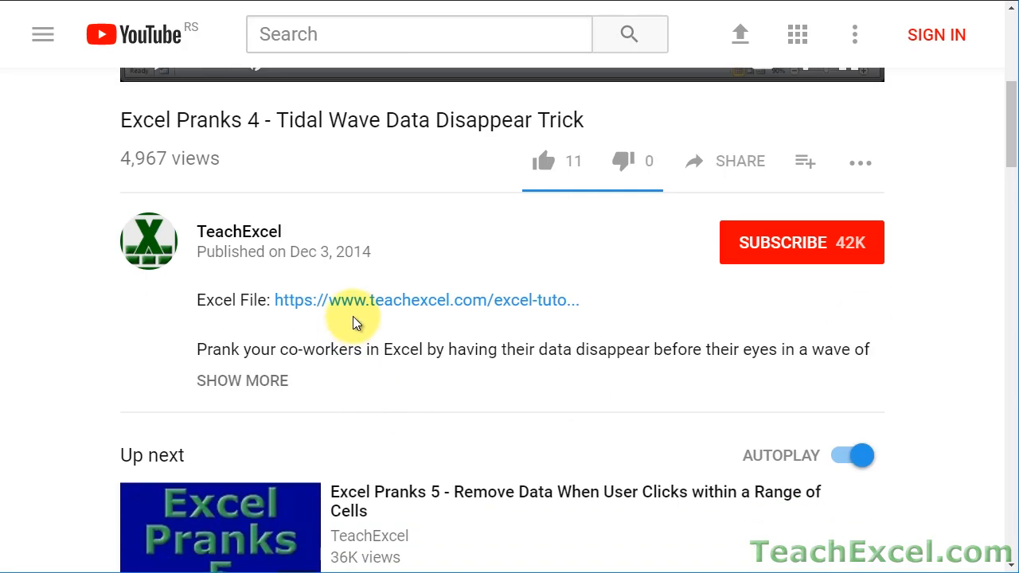
click(364, 311)
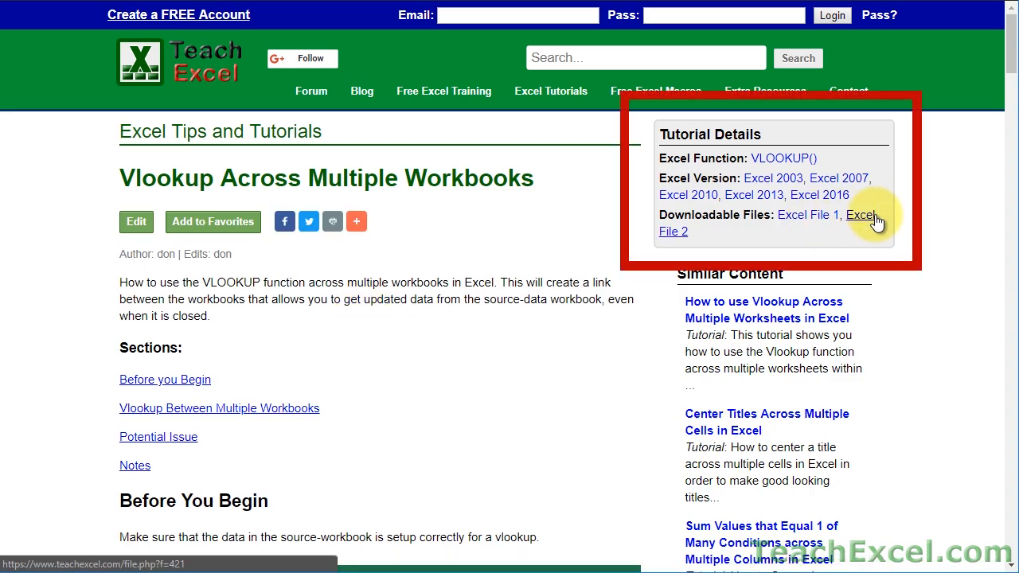
Like the Excel Pranks 4 video and subscribe to the TeachExcel channel with notifications.
click(545, 266)
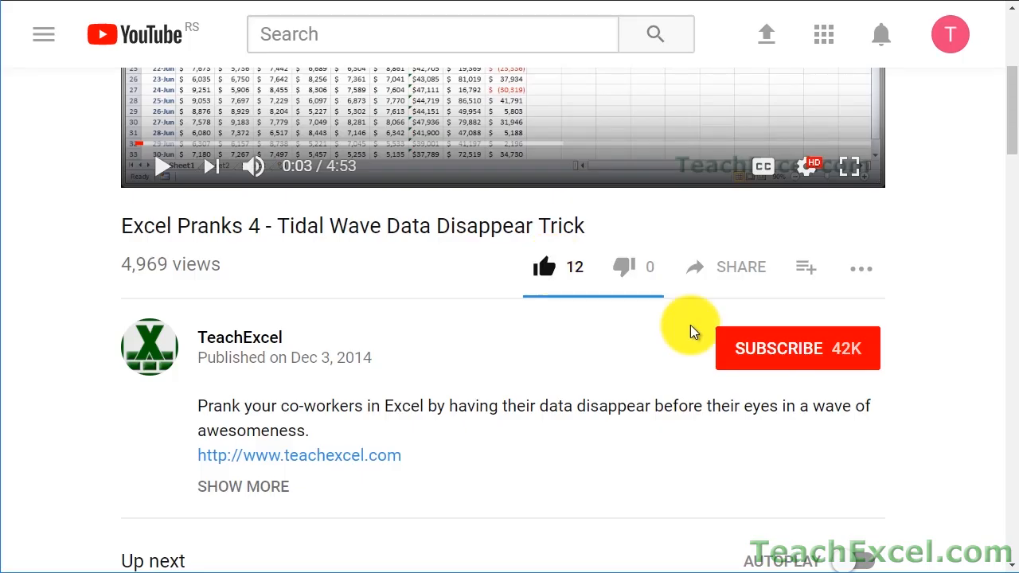
click(745, 348)
click(864, 352)
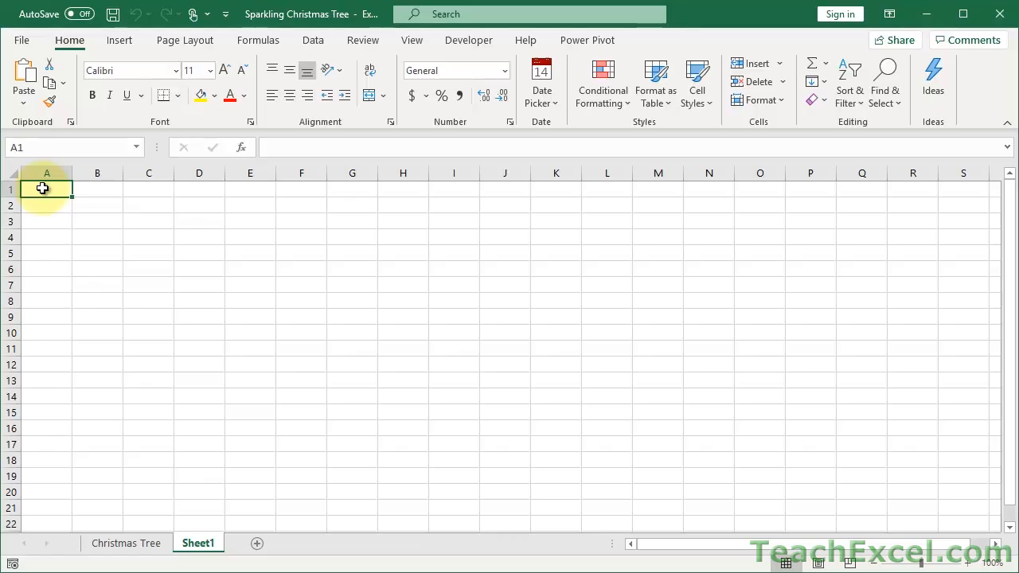
Narrow columns C through AA on Sheet1 together to about half their width.
key(ctrl+Page_Up)
key(ctrl+Page_Down)
click(143, 174)
drag(143, 174, 504, 175)
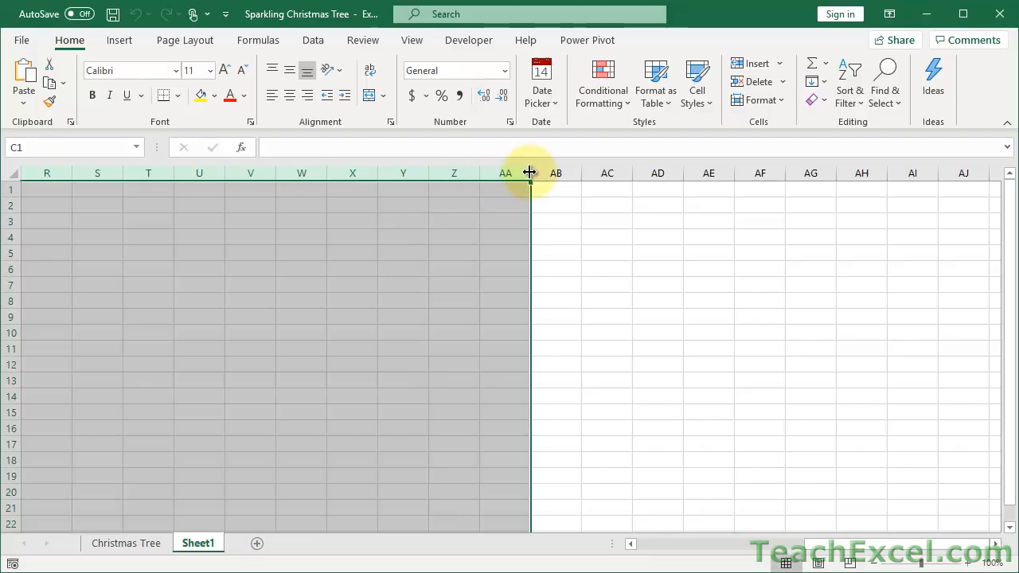
drag(530, 173, 505, 172)
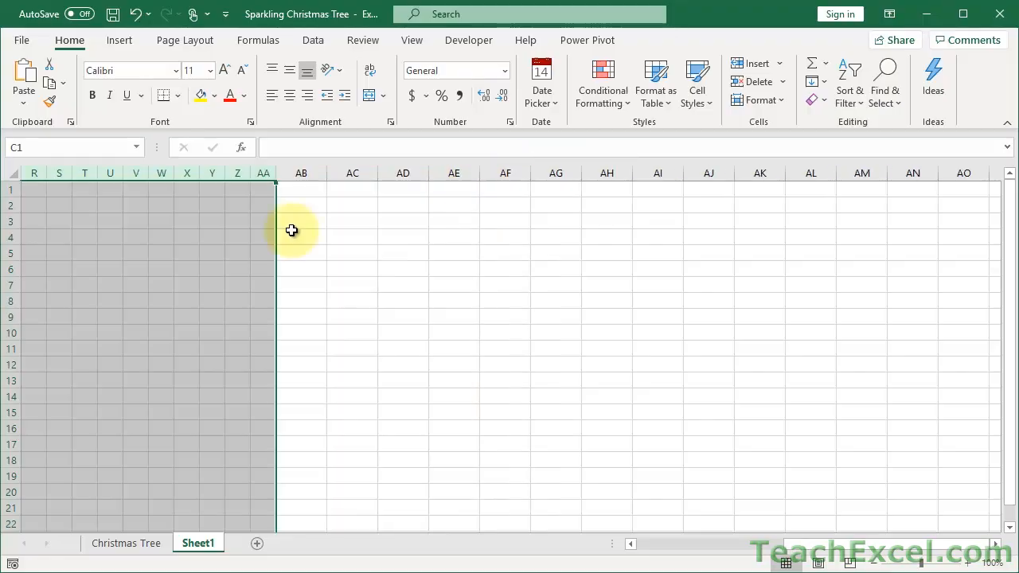
scroll(292, 230, left, 6)
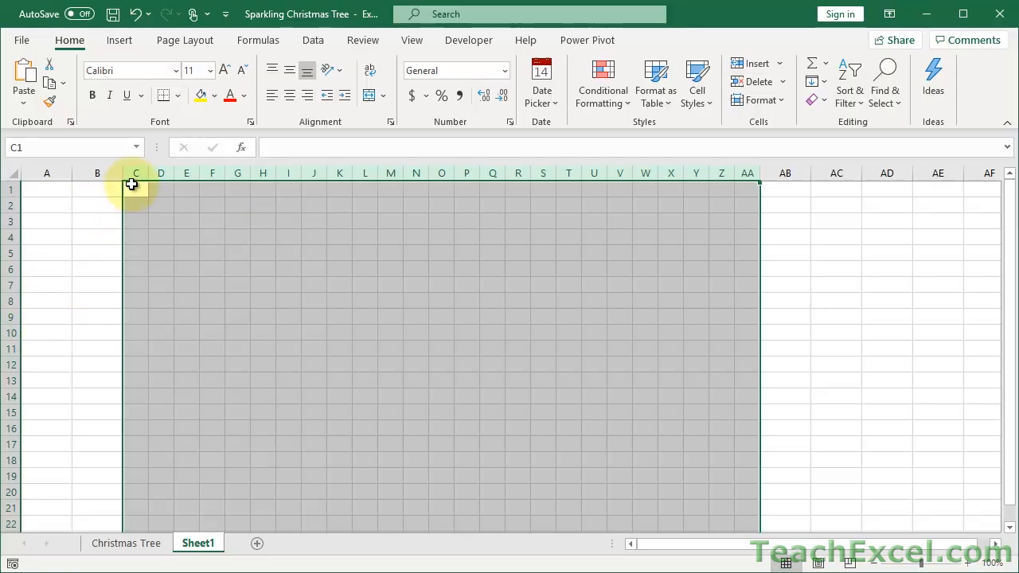
Enter the formula =IF(ABS(COLUMN($O$1)-COLUMN())<=ROW()-1,RANDBETWEEN(1,3),"") in cell C1.
click(132, 188)
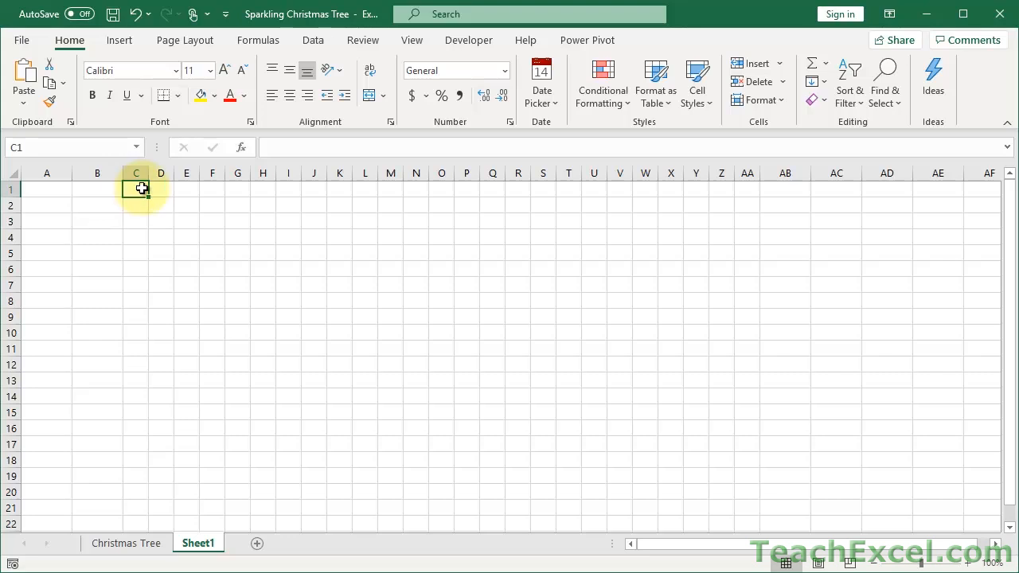
click(967, 564)
click(967, 563)
click(967, 564)
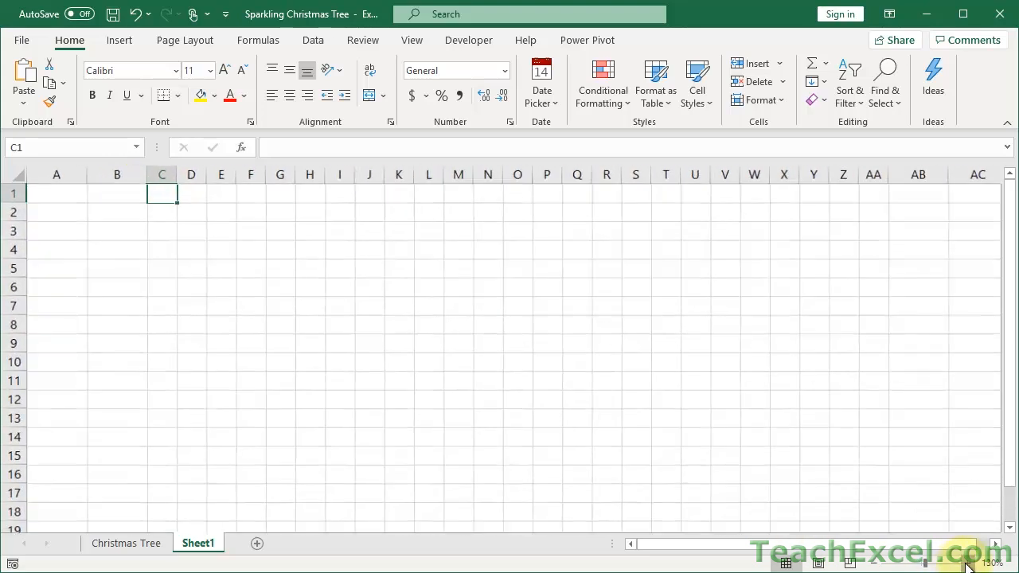
click(967, 563)
click(967, 563)
click(967, 563)
click(967, 564)
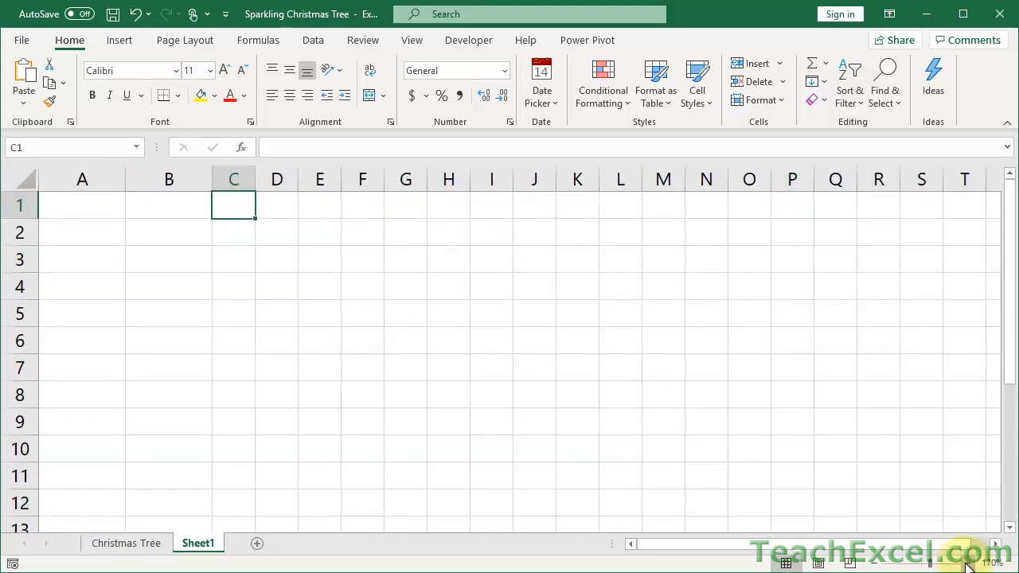
double_click(223, 203)
text(=IF(ABS(COLUMN($O$1)-COLUMN())<=ROW()-1,RANDBETWEEN(1,3),""))
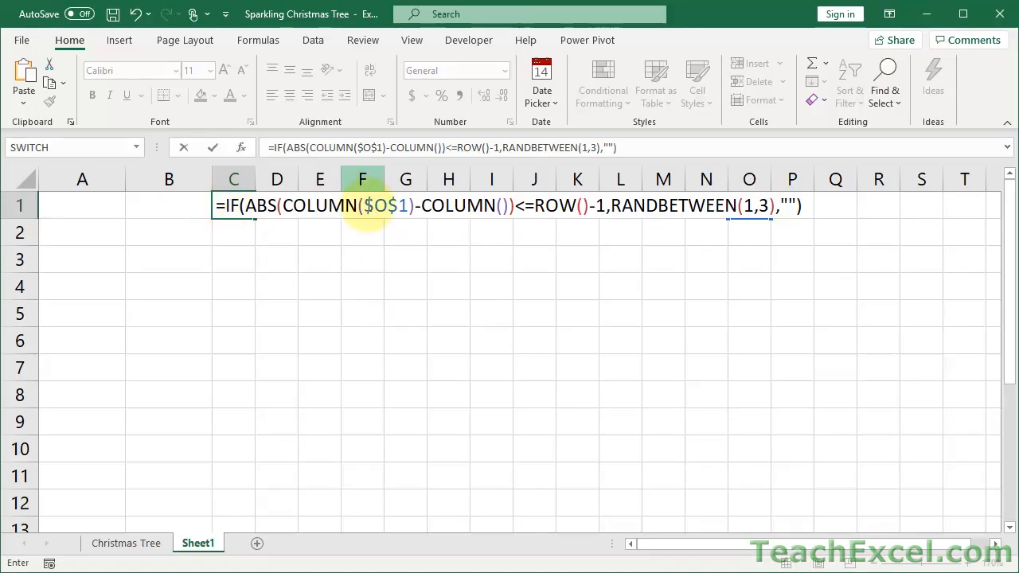
drag(364, 205, 410, 205)
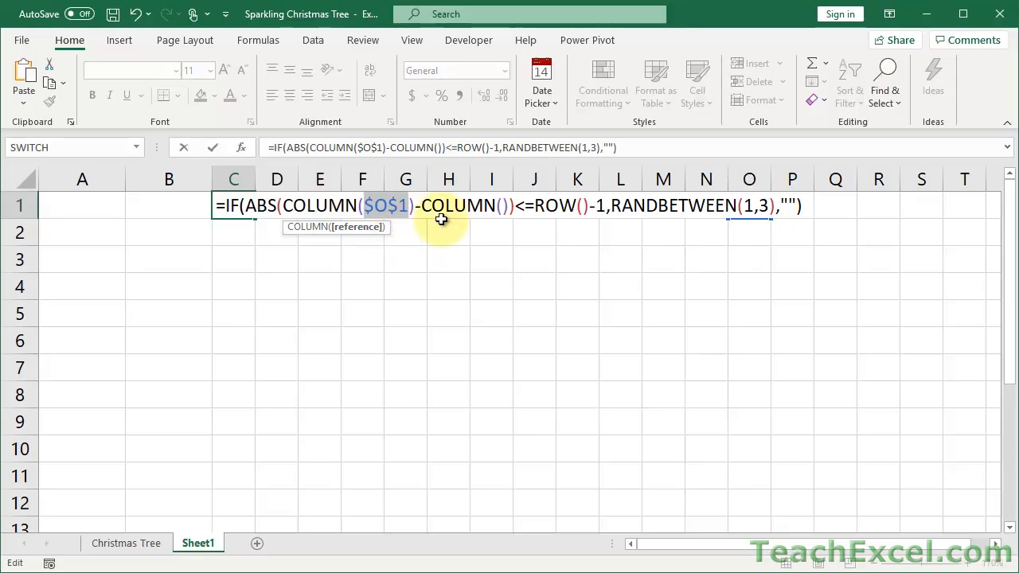
key(Escape)
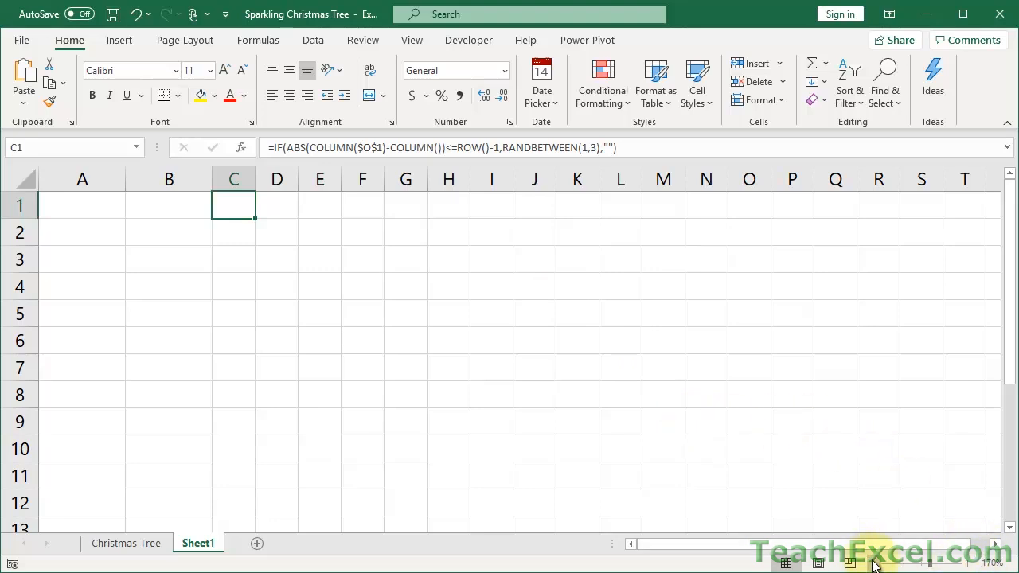
Fill the formula from C1 across to AA1 and recalculate, and fill that row down through row 22.
scroll(871, 565, down, 4)
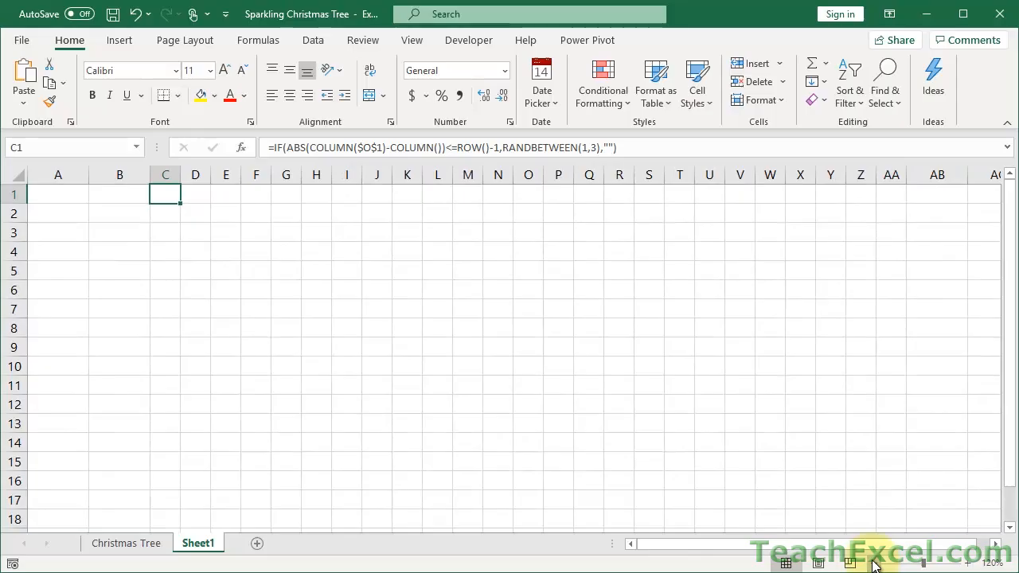
drag(180, 203, 901, 203)
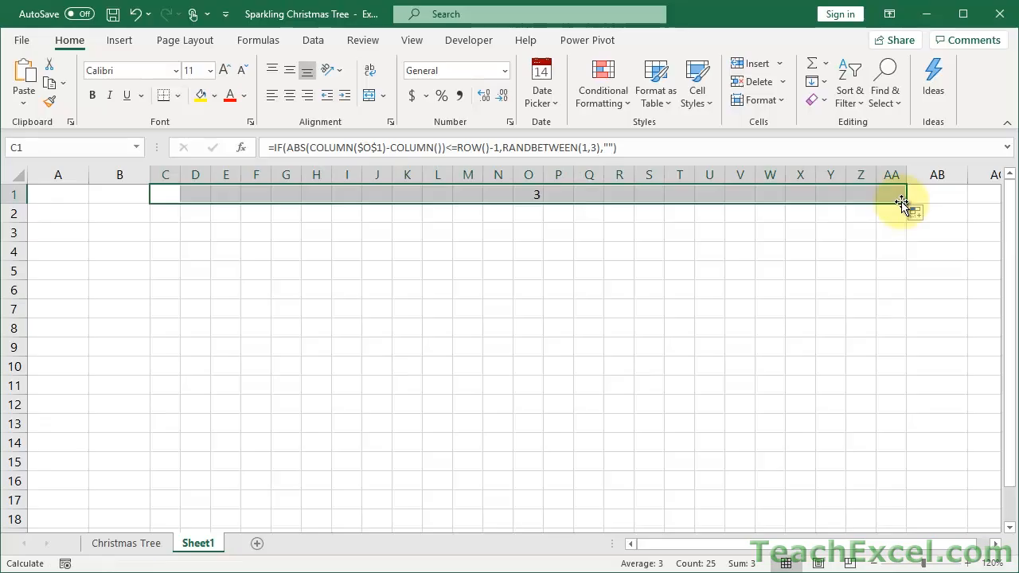
key(F9)
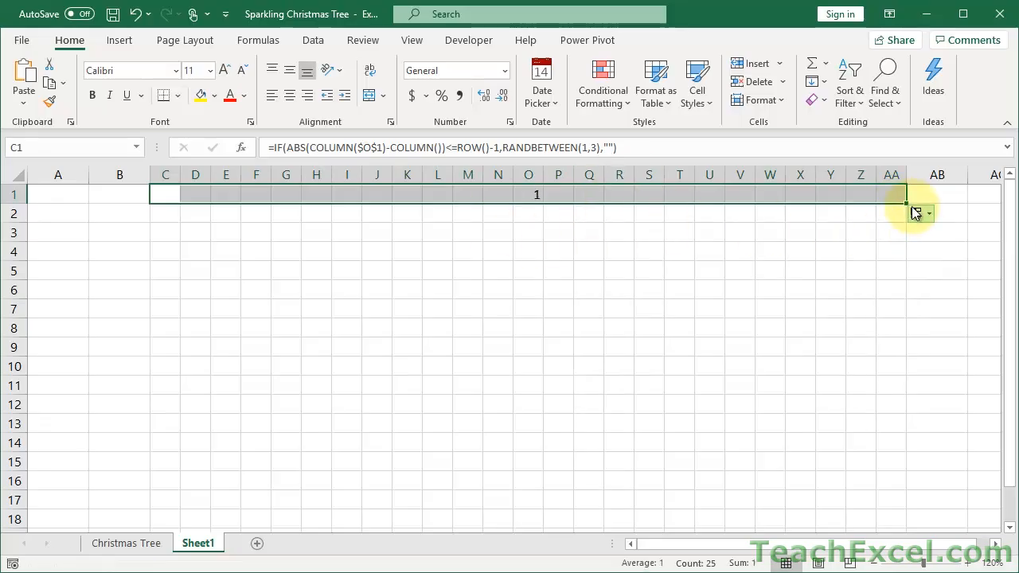
drag(908, 206, 898, 486)
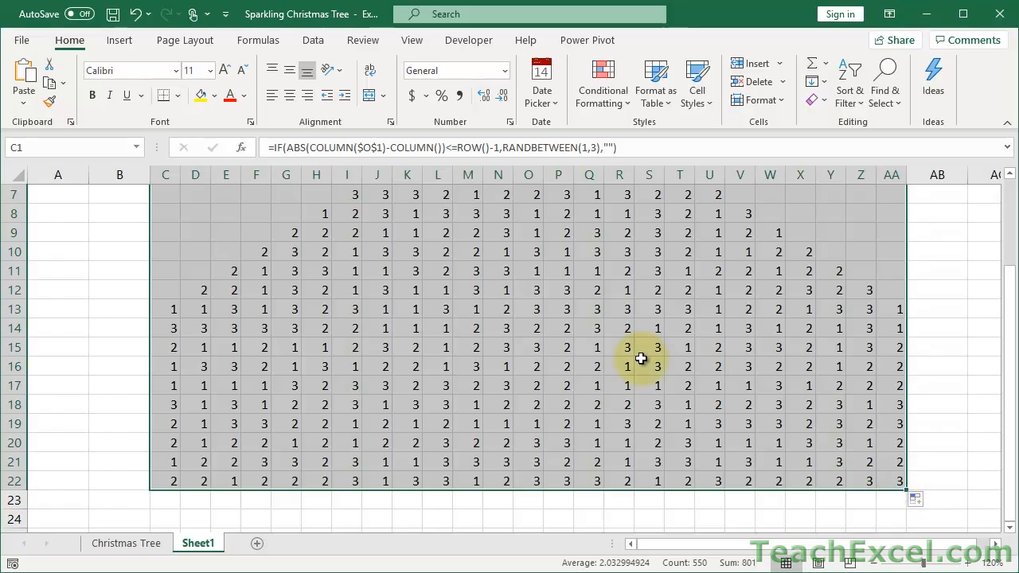
scroll(641, 358, up, 2)
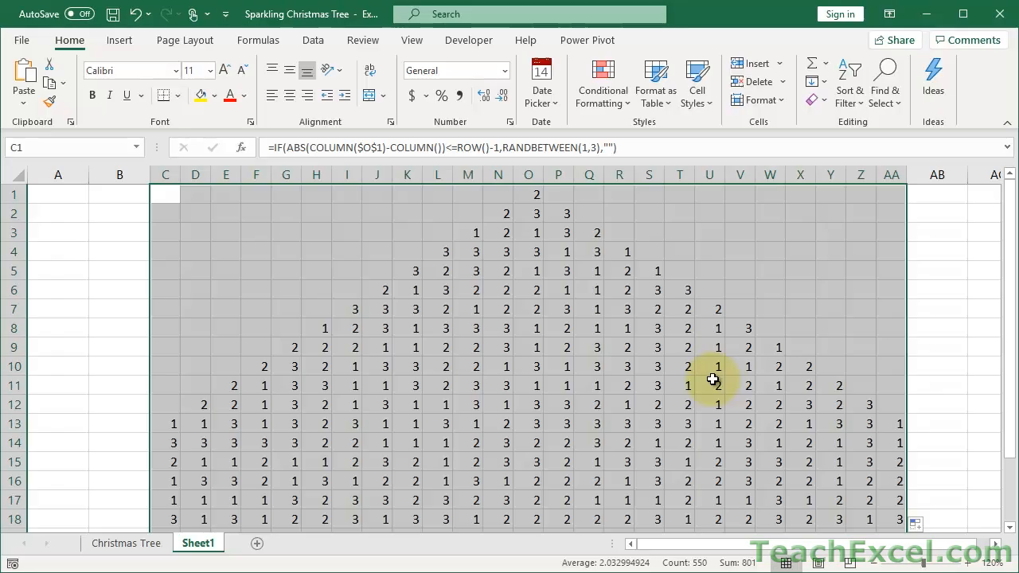
Clear the contents of rows 14 through 22 below the number triangle.
scroll(330, 454, down, 2)
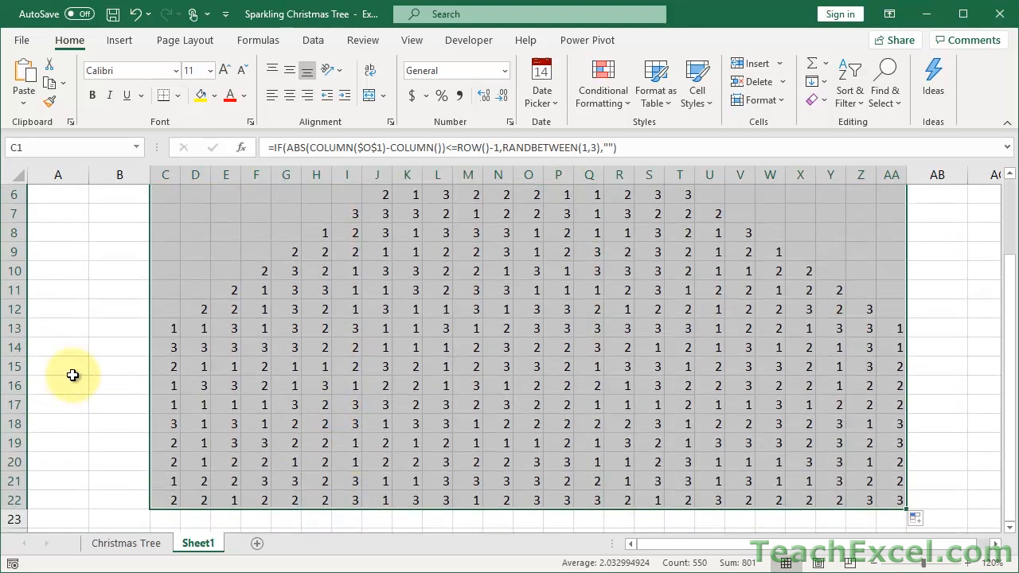
mouse_move(15, 348)
mouse_down()
mouse_move(8, 500)
mouse_move(30, 350)
mouse_up()
click(8, 500)
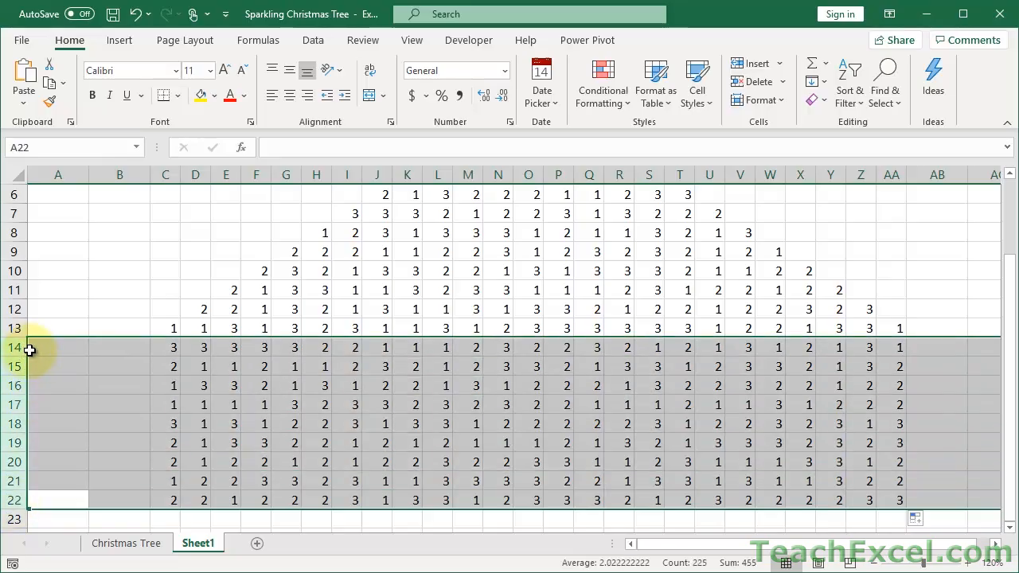
key(Delete)
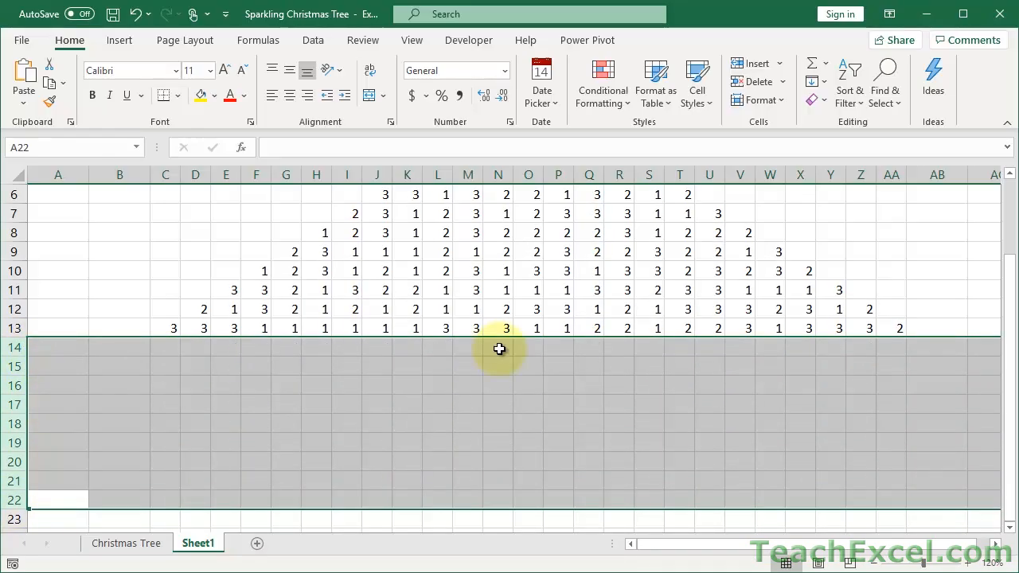
Increase the height of rows 1 through 13 together to stretch the number triangle into a taller tree shape.
scroll(511, 350, up, 2)
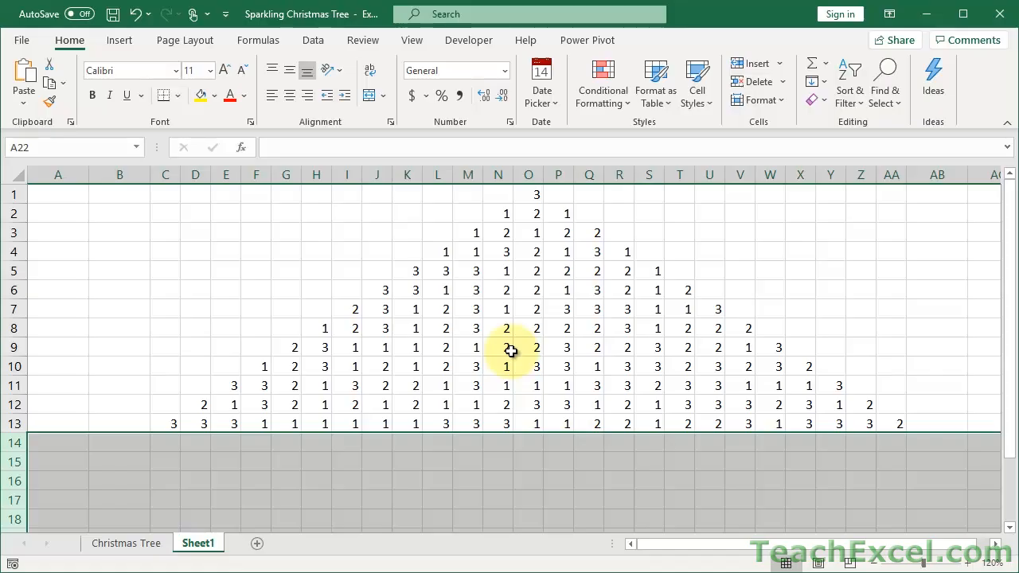
click(13, 198)
drag(14, 198, 13, 424)
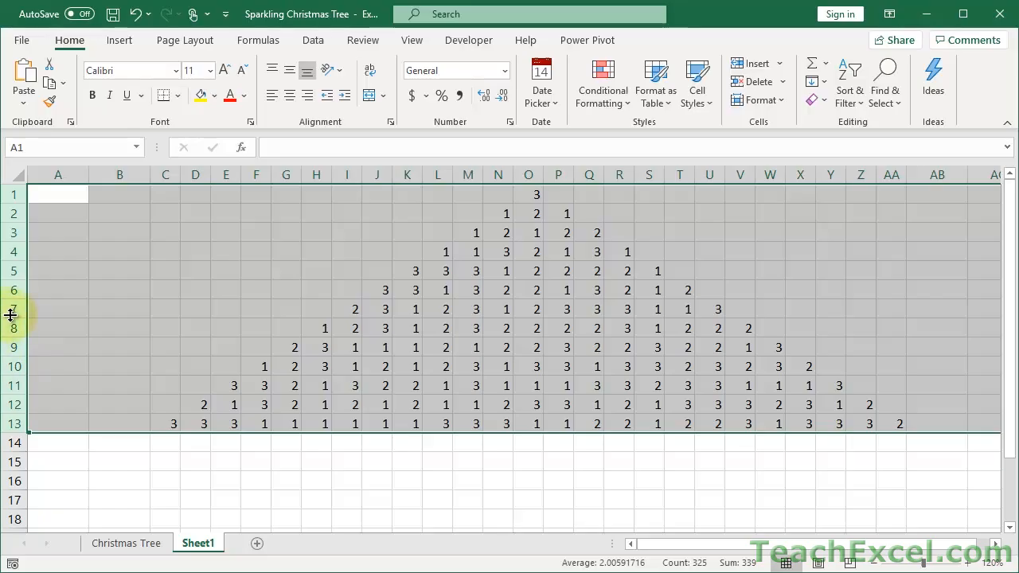
drag(10, 315, 12, 331)
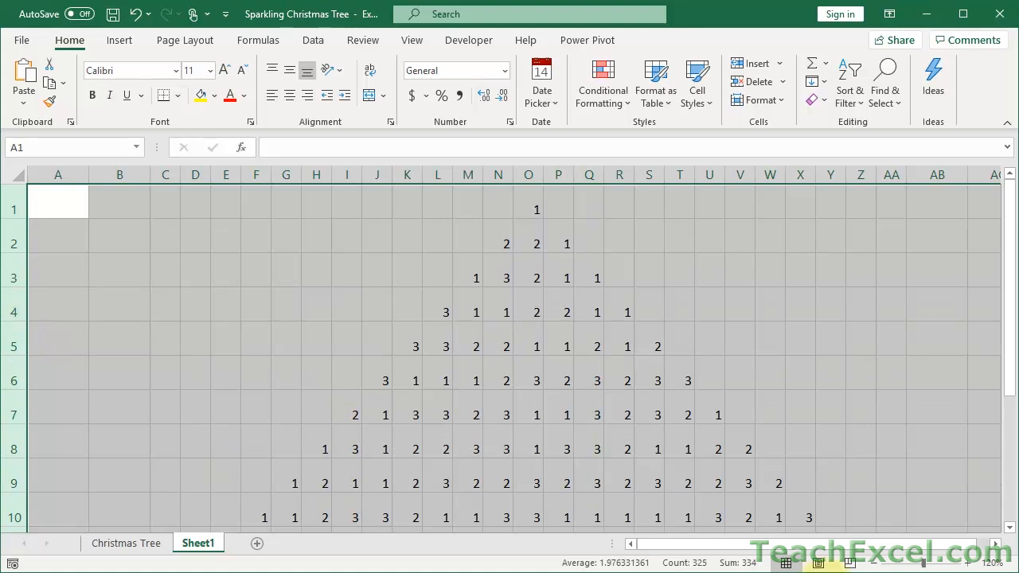
click(877, 564)
click(877, 564)
click(877, 563)
click(878, 563)
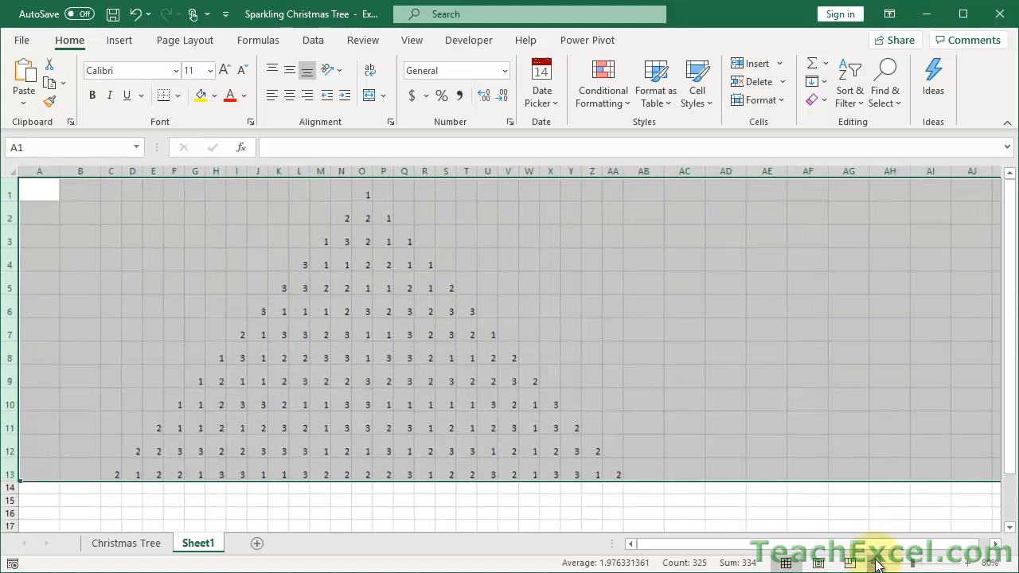
click(877, 564)
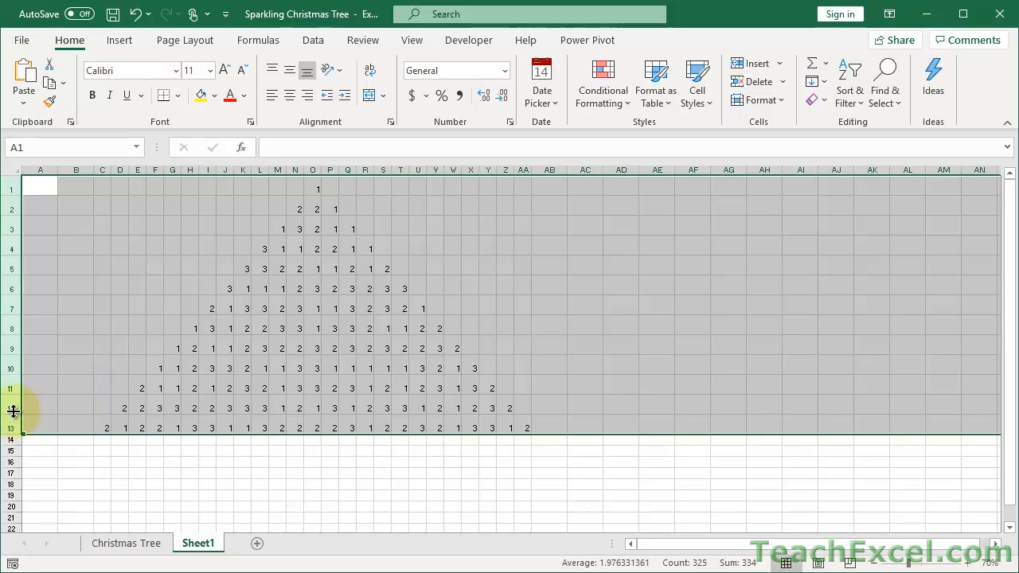
drag(14, 415, 13, 425)
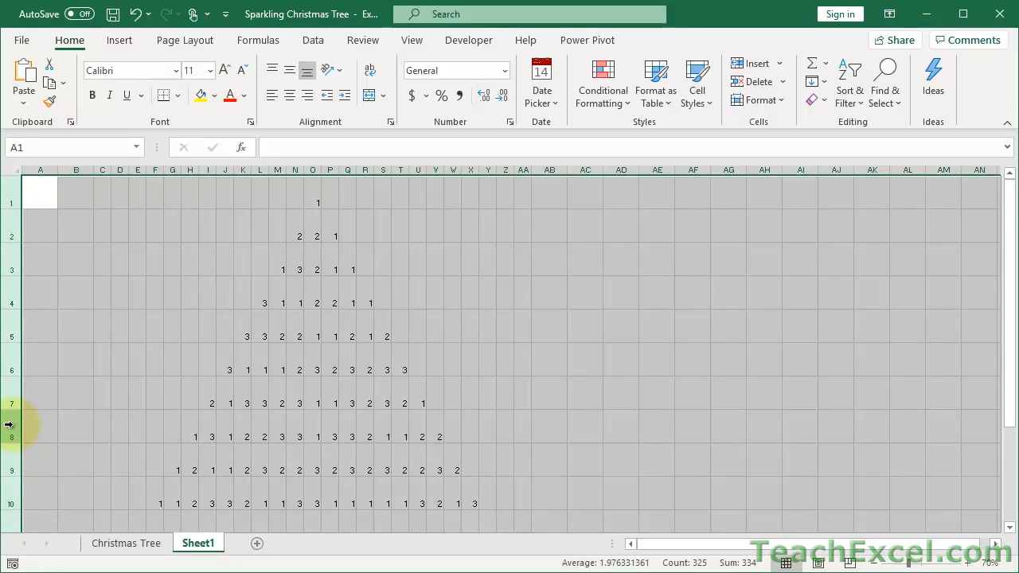
Examine the proportions of the number tree on Sheet1 and compare it with the finished Christmas Tree sheet.
click(873, 564)
click(873, 564)
click(873, 564)
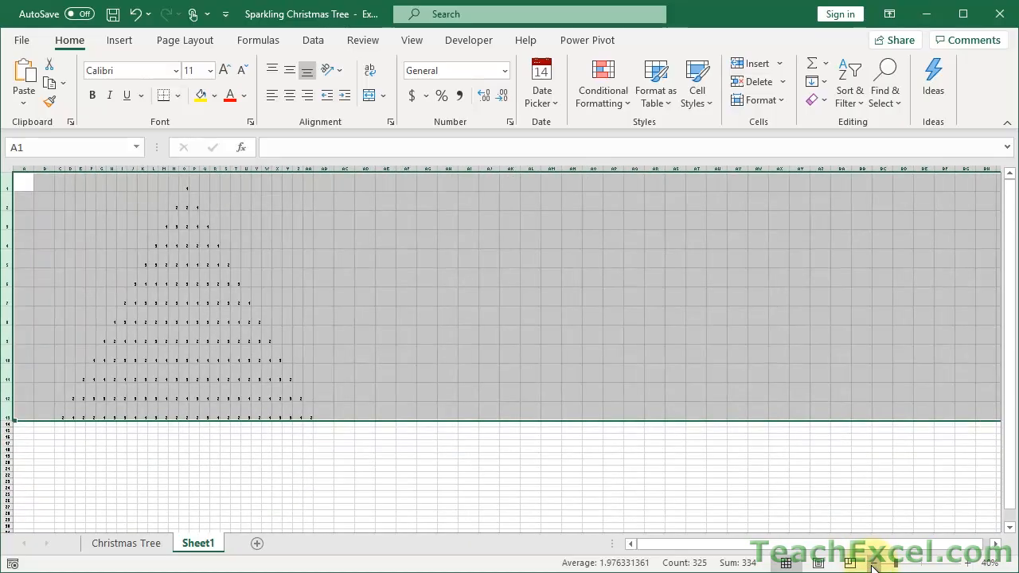
click(969, 564)
click(969, 564)
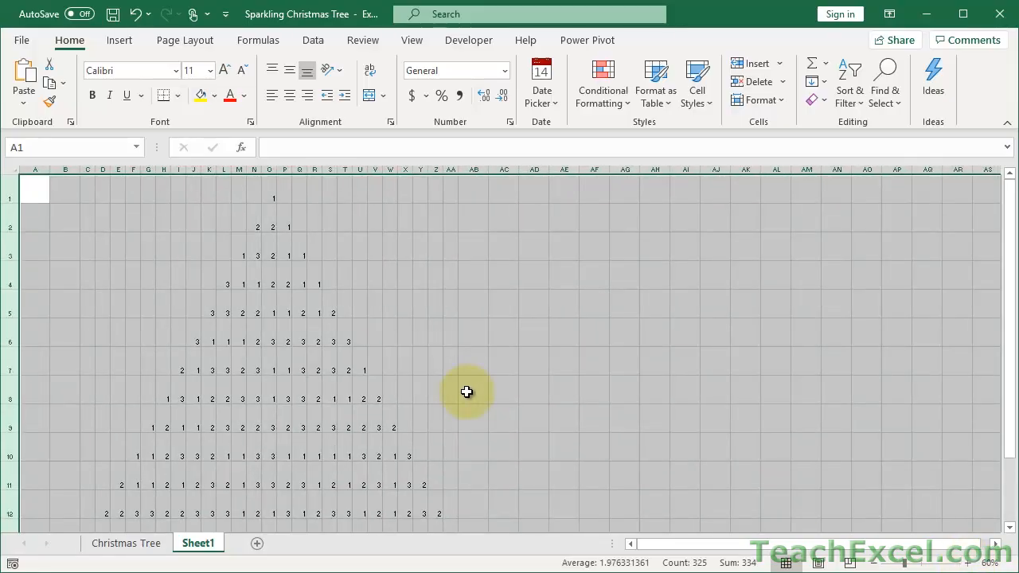
click(325, 263)
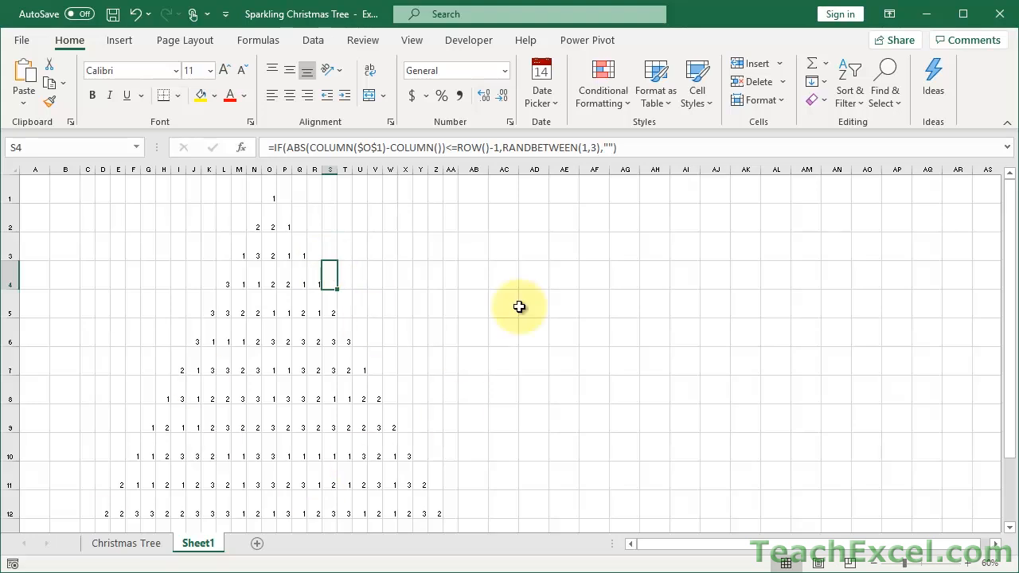
key(ctrl+Page_Up)
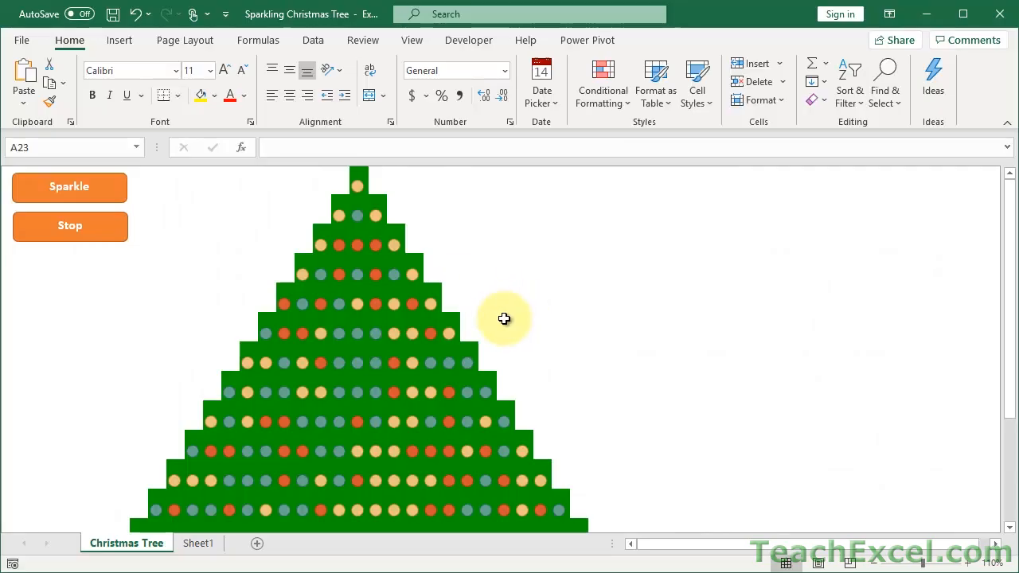
key(ctrl+Page_Down)
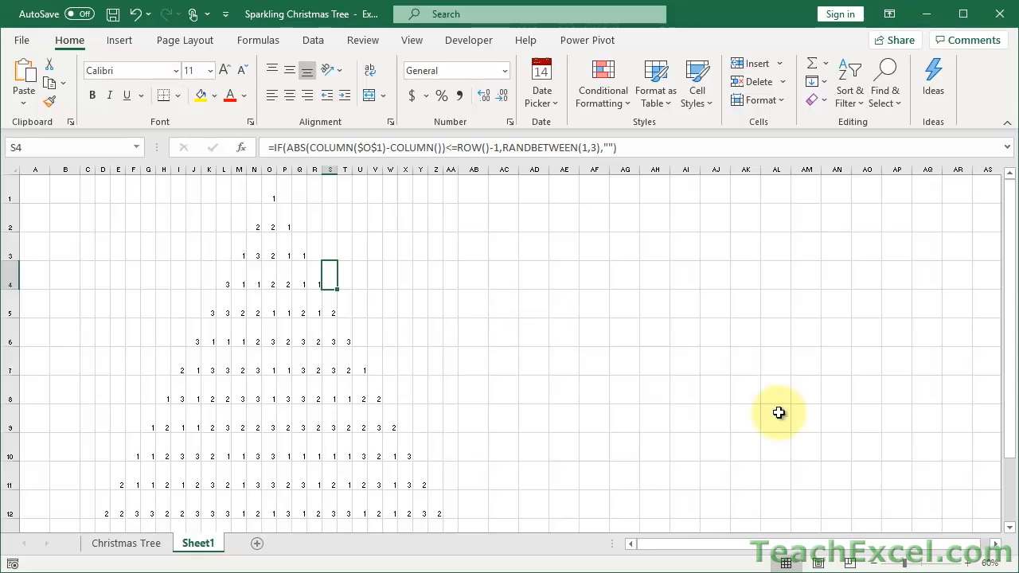
click(967, 564)
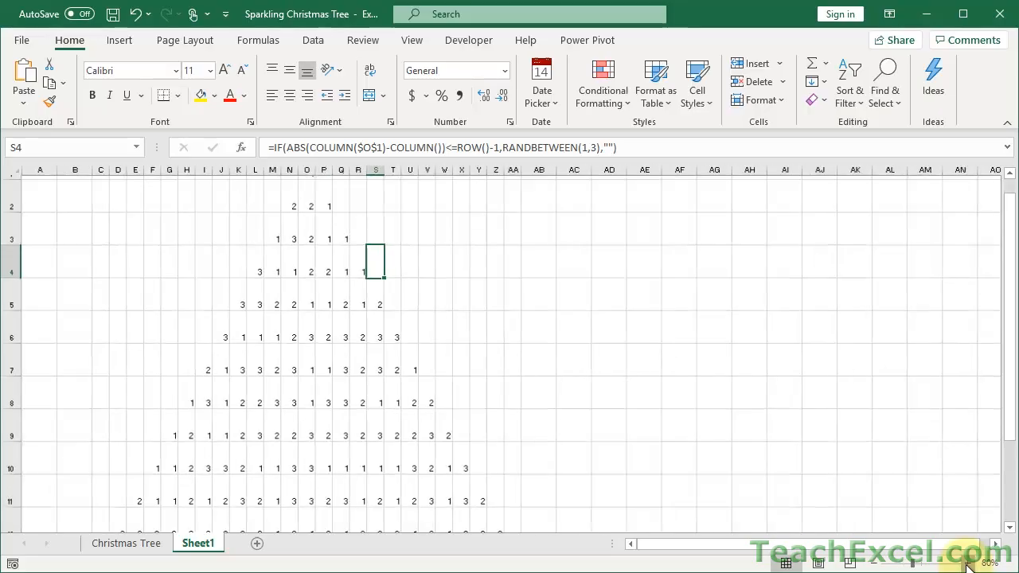
click(967, 564)
scroll(575, 276, up, 1)
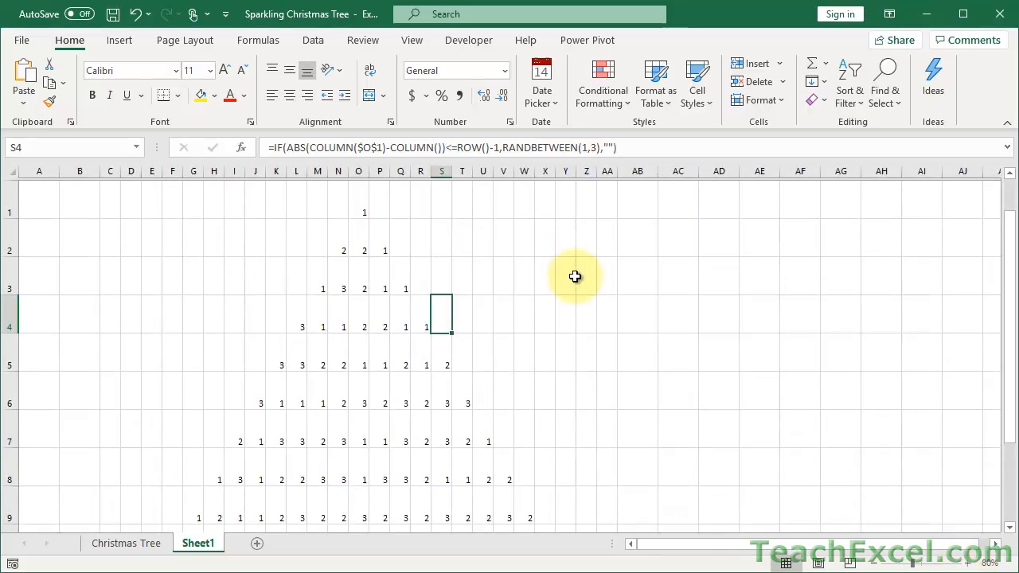
click(638, 210)
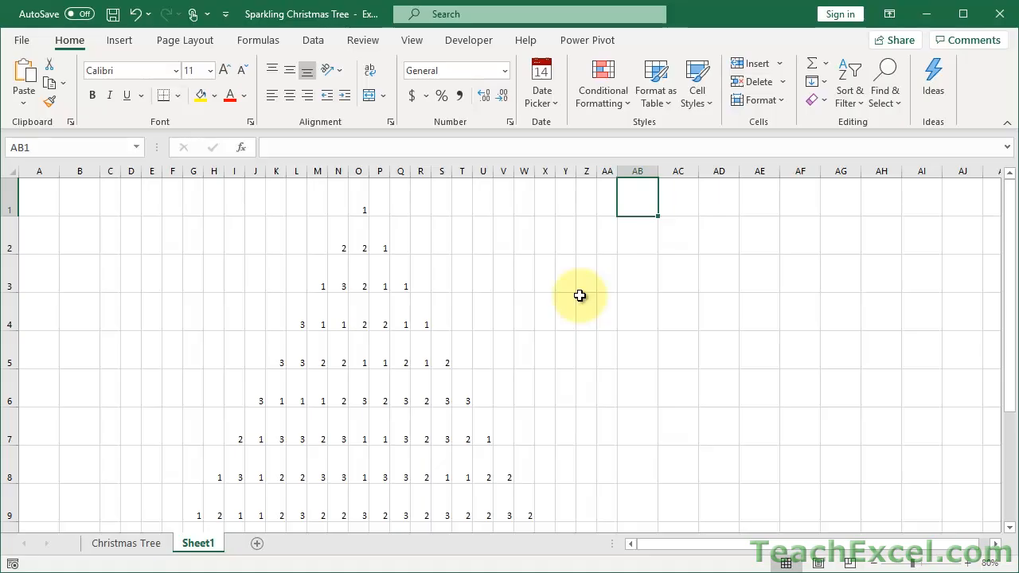
text(=is)
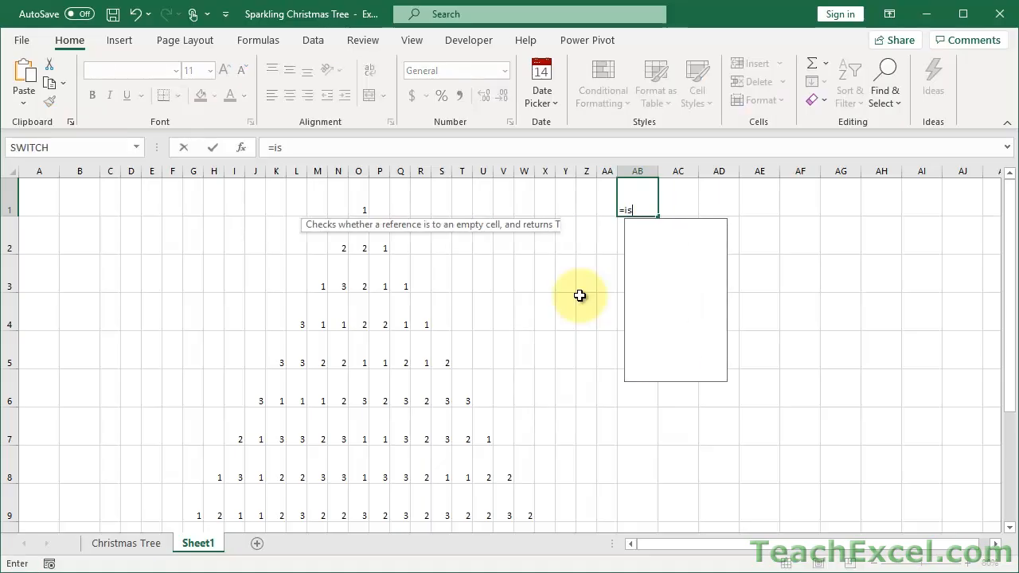
text(num)
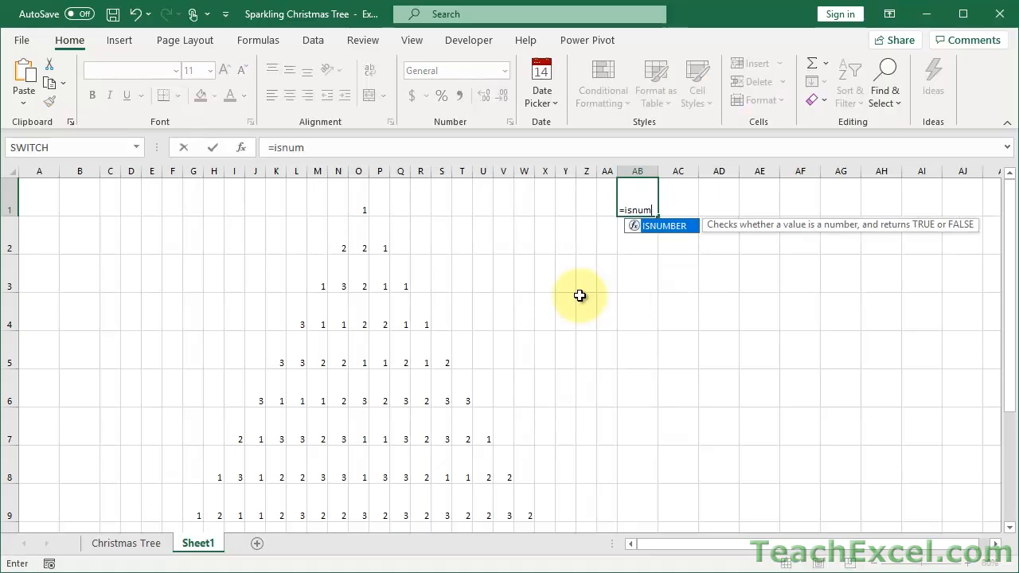
key(Tab)
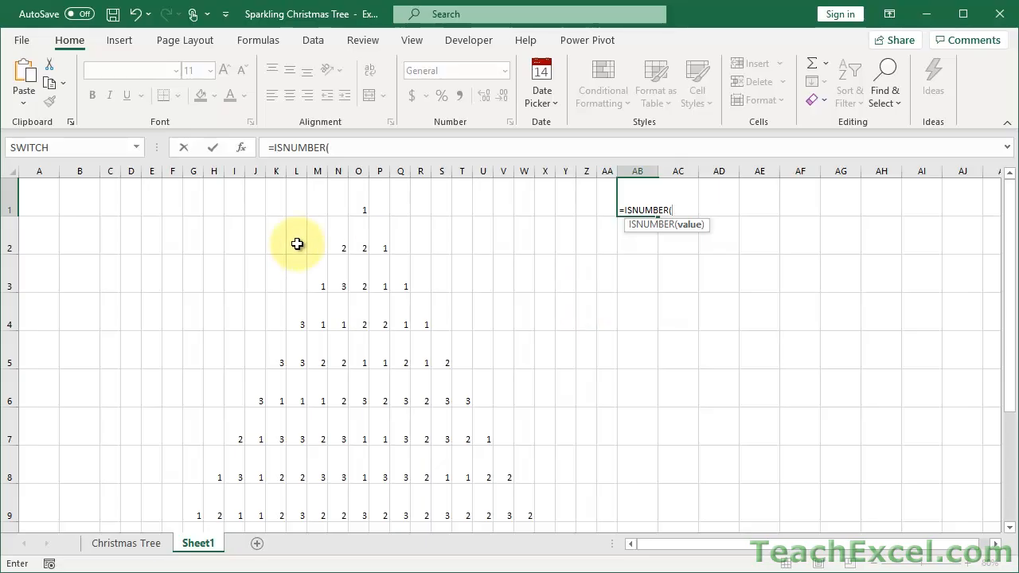
click(112, 198)
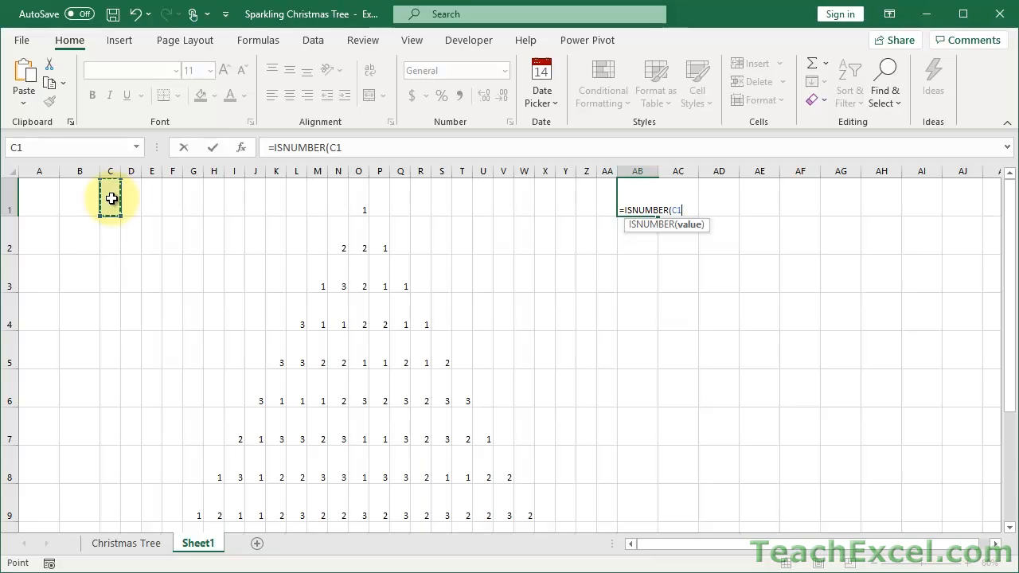
key(Escape)
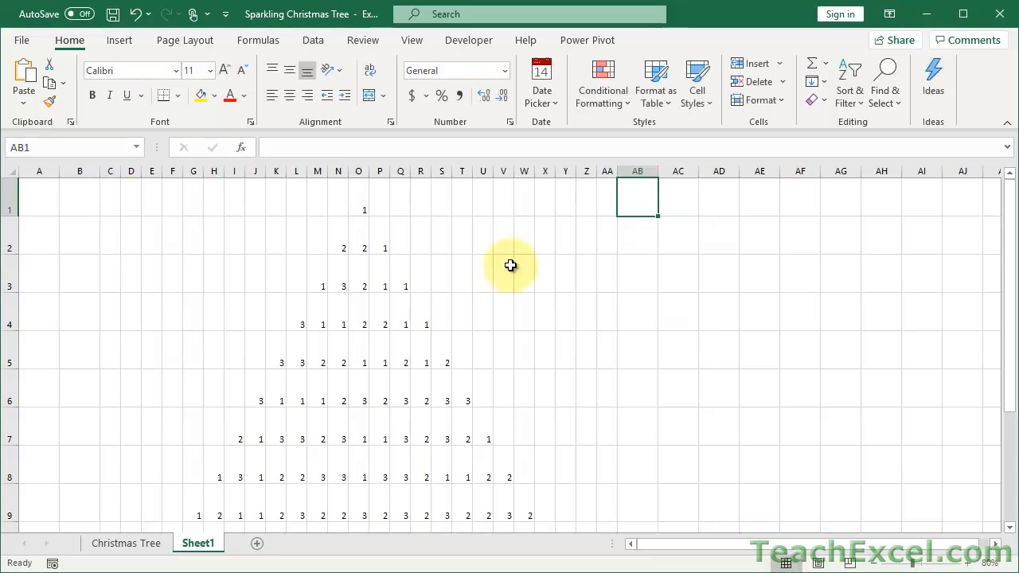
Enter the test formula =ISNUMBER(C1) in cell AB1 beside the number tree.
click(973, 565)
click(972, 565)
click(972, 565)
click(972, 565)
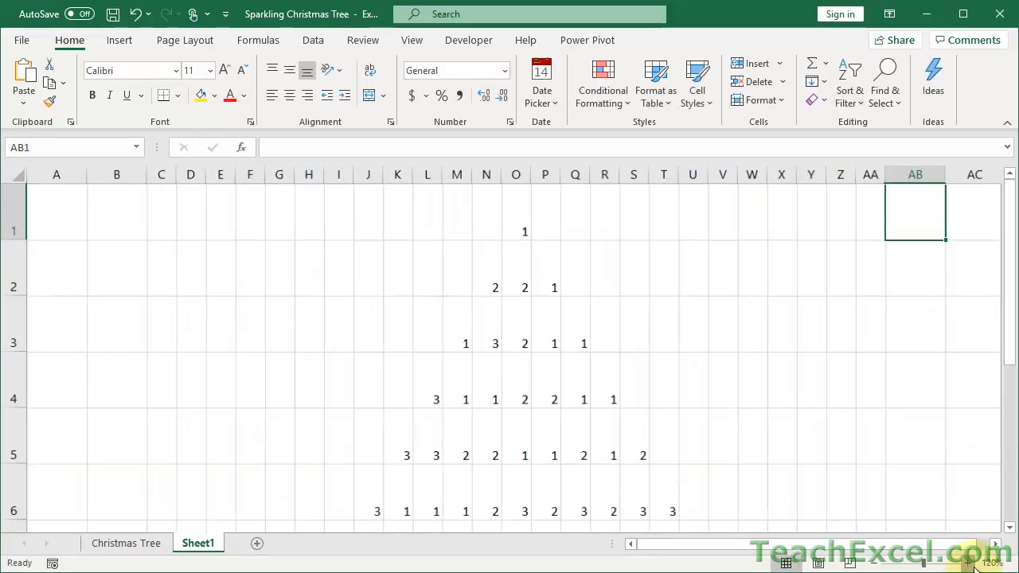
click(973, 565)
click(973, 566)
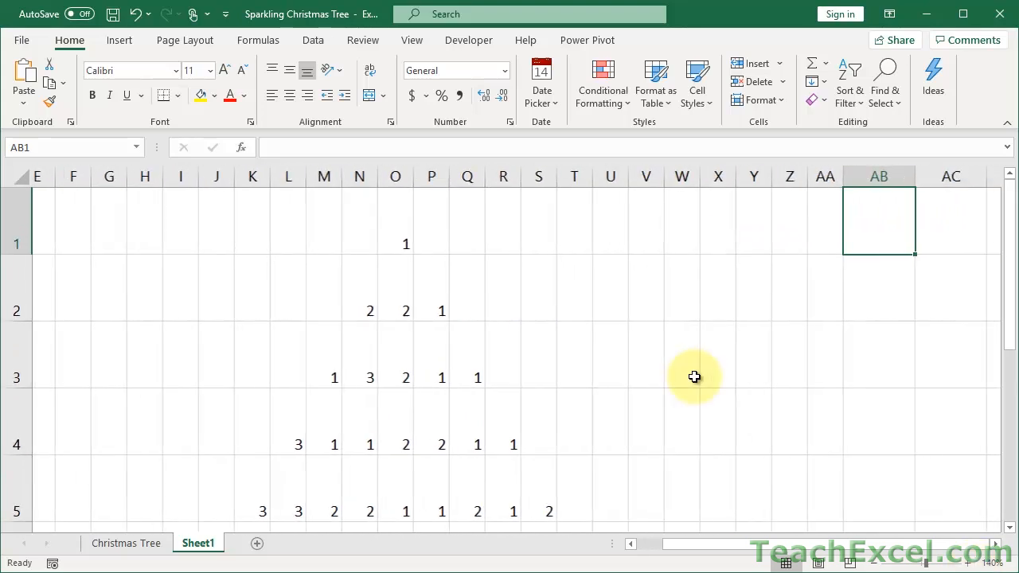
text(=isnum)
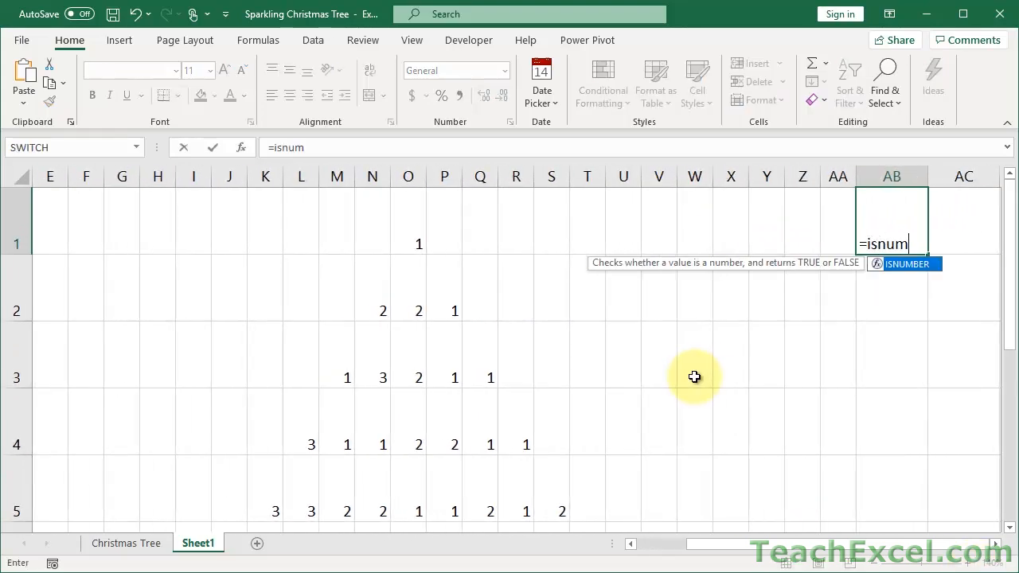
key(Tab)
text(c1))
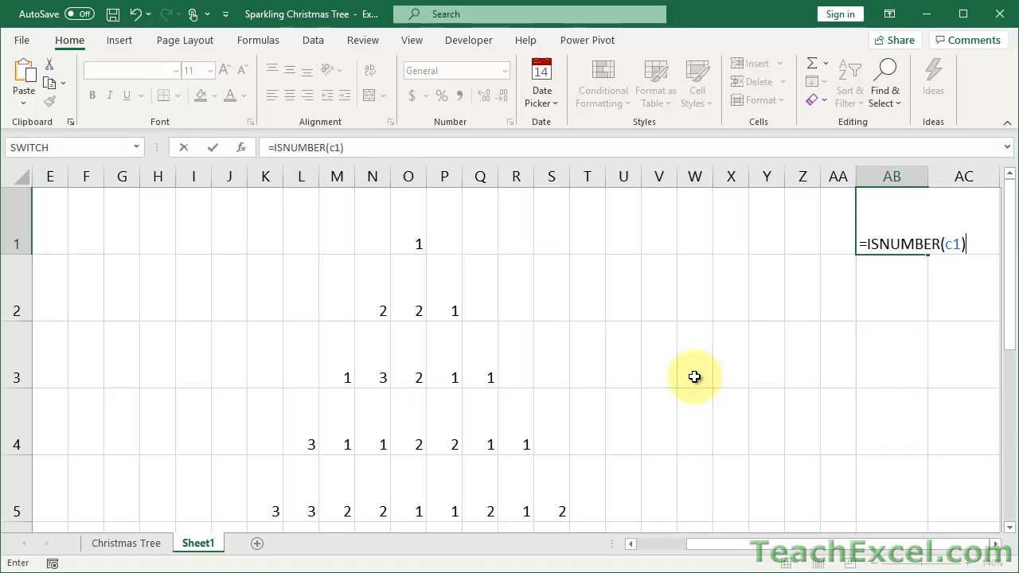
key(Return)
click(896, 238)
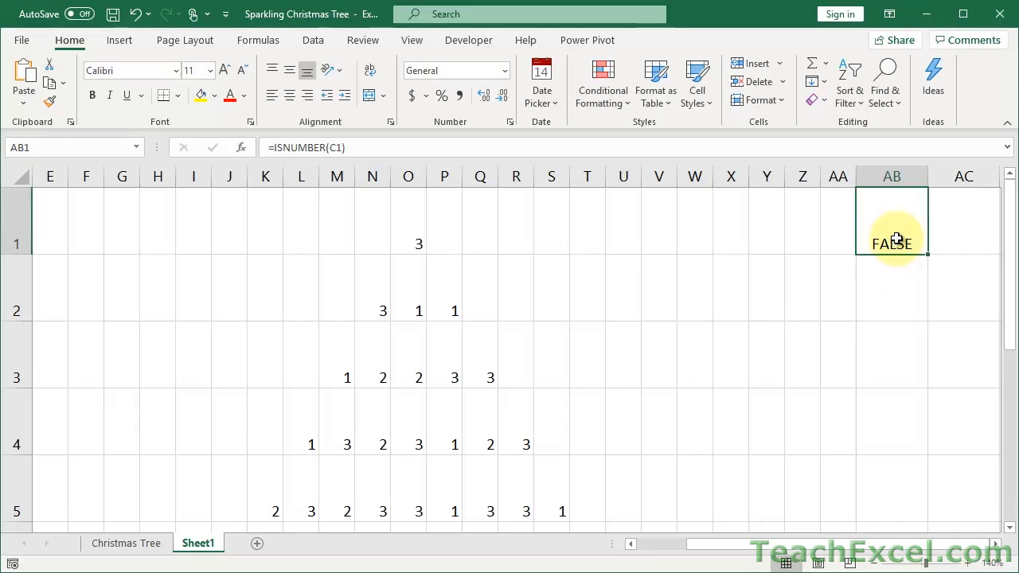
Copy the text of the ISNUMBER formula out of AB1, and delete that cell's contents.
click(878, 564)
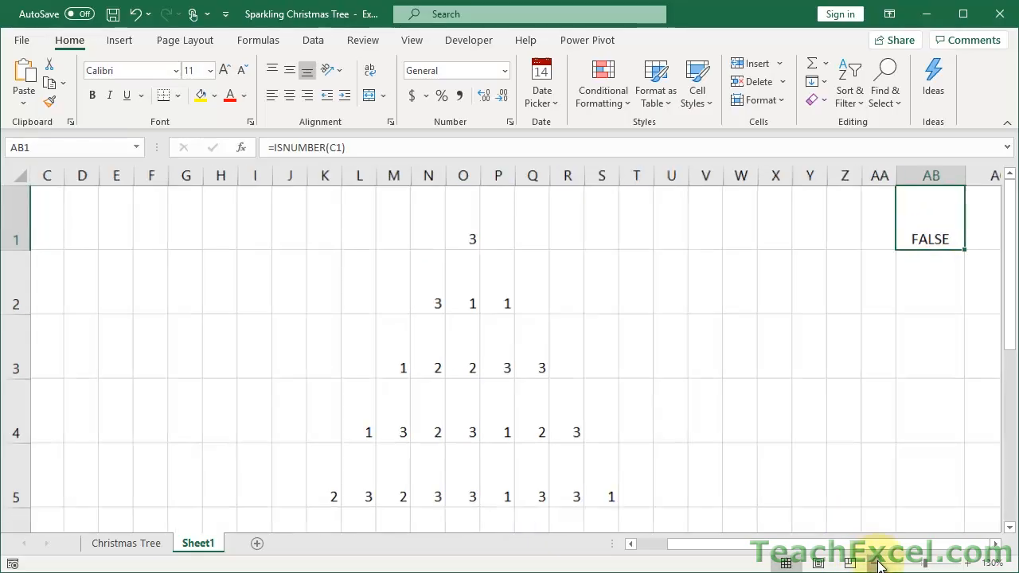
click(877, 563)
click(878, 564)
click(878, 563)
click(143, 203)
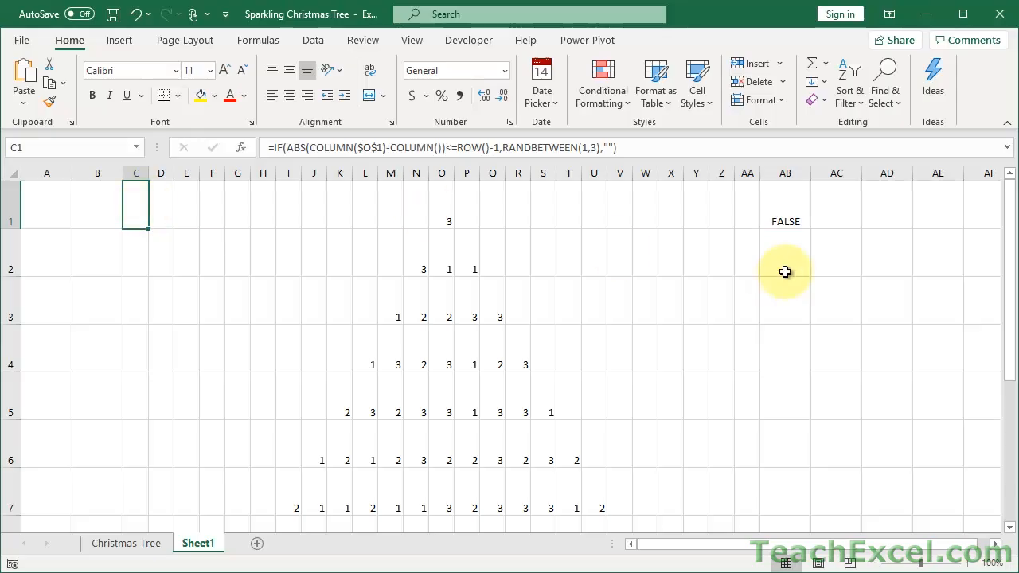
double_click(783, 217)
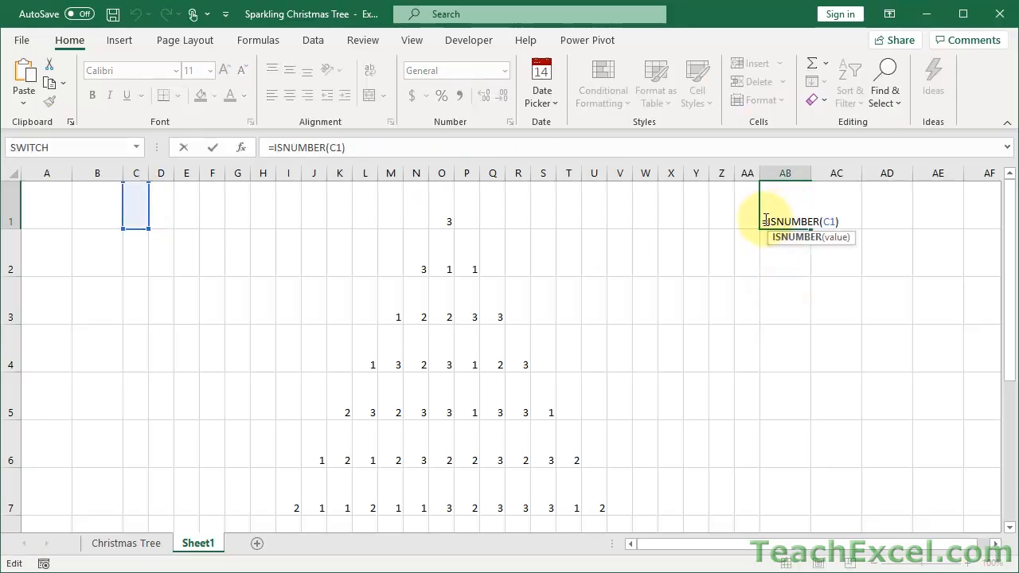
drag(762, 220, 852, 230)
key(ctrl+c)
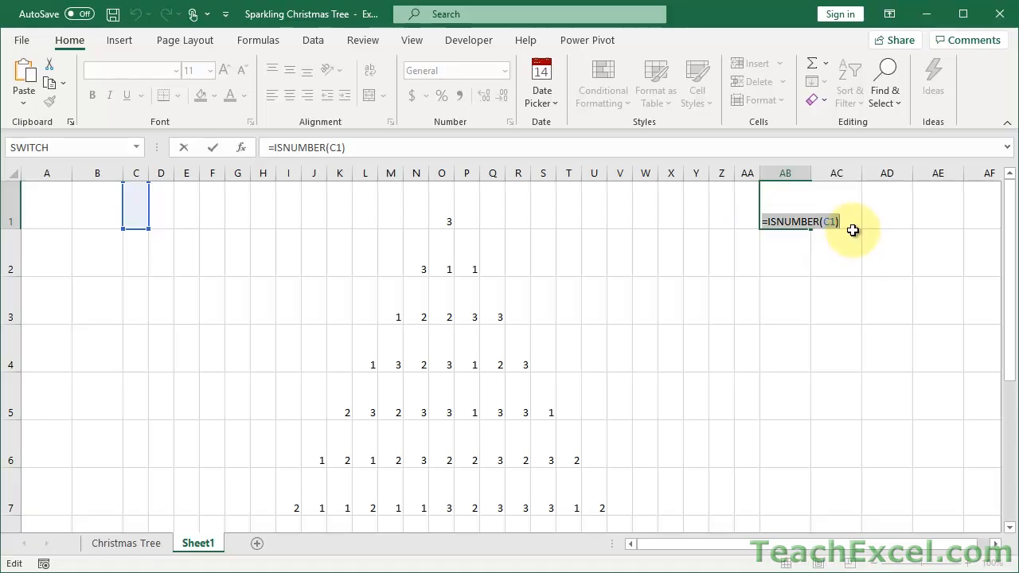
key(Escape)
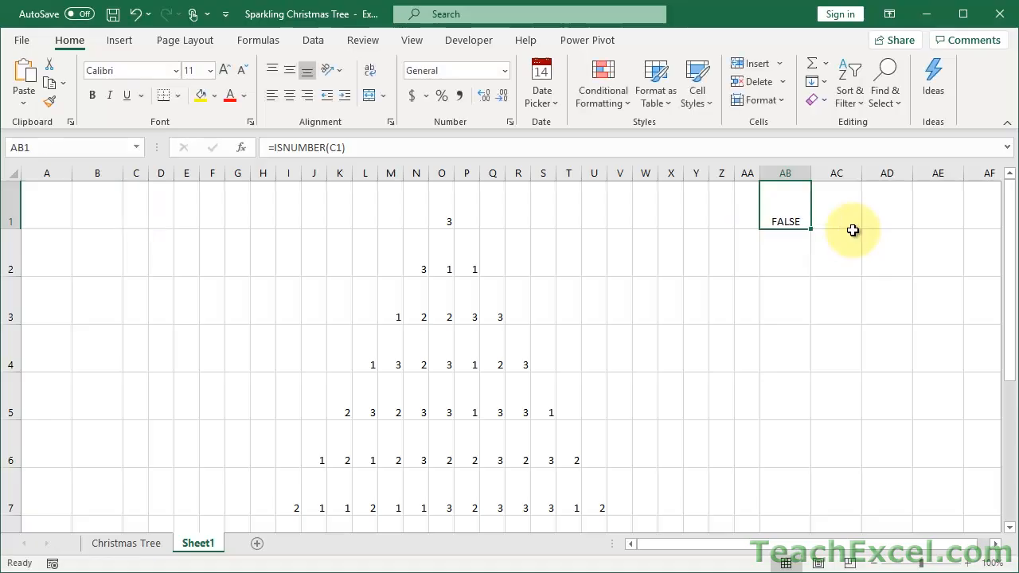
key(Delete)
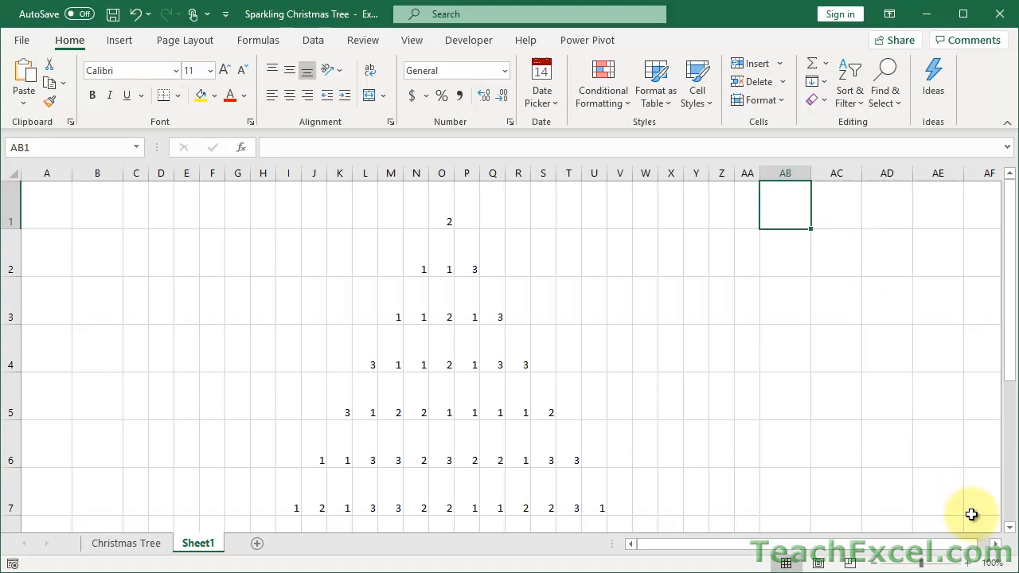
Start a new conditional formatting rule for the range C1:AA13 that uses a formula to determine which cells to format.
click(875, 563)
click(875, 563)
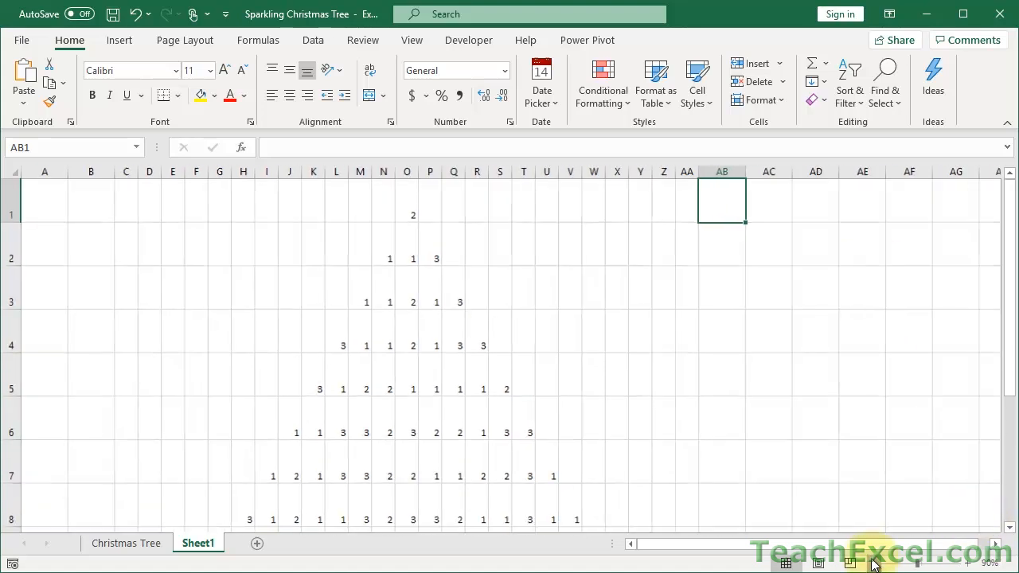
click(875, 563)
click(876, 563)
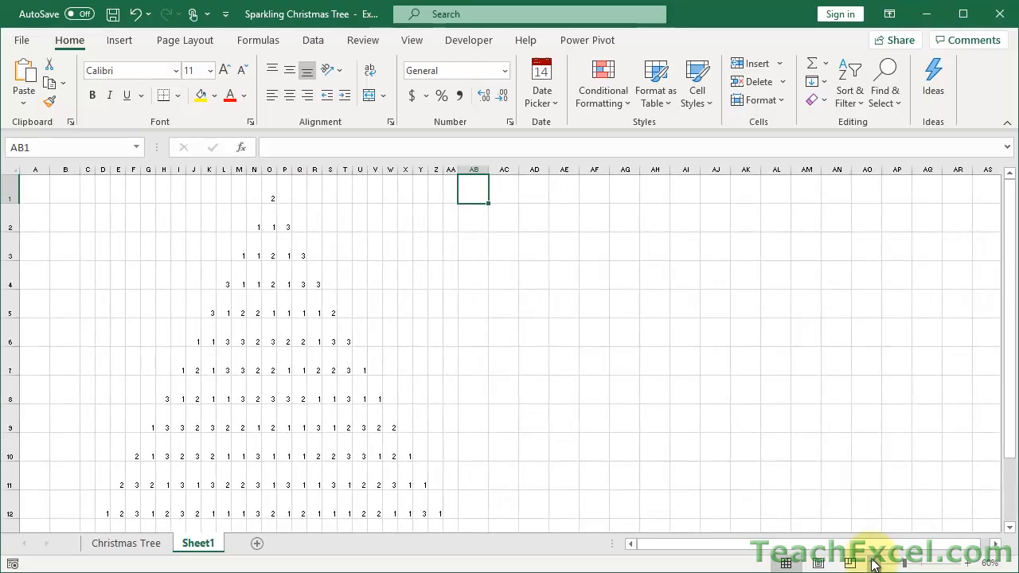
click(876, 563)
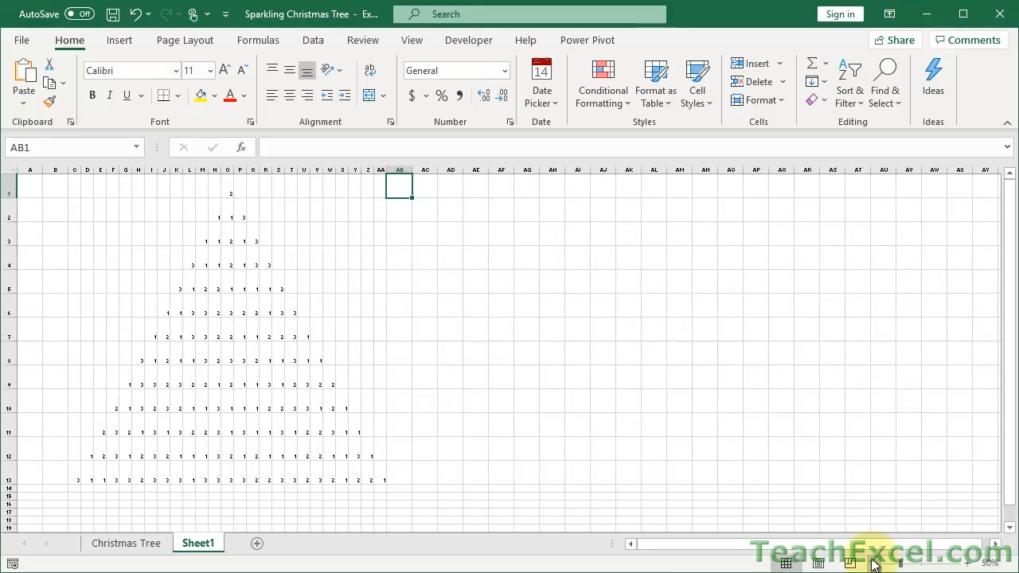
click(73, 190)
mouse_move(74, 189)
mouse_down()
mouse_move(164, 280)
mouse_move(246, 395)
mouse_move(334, 428)
mouse_move(358, 466)
mouse_move(379, 468)
mouse_move(80, 183)
mouse_up()
click(379, 467)
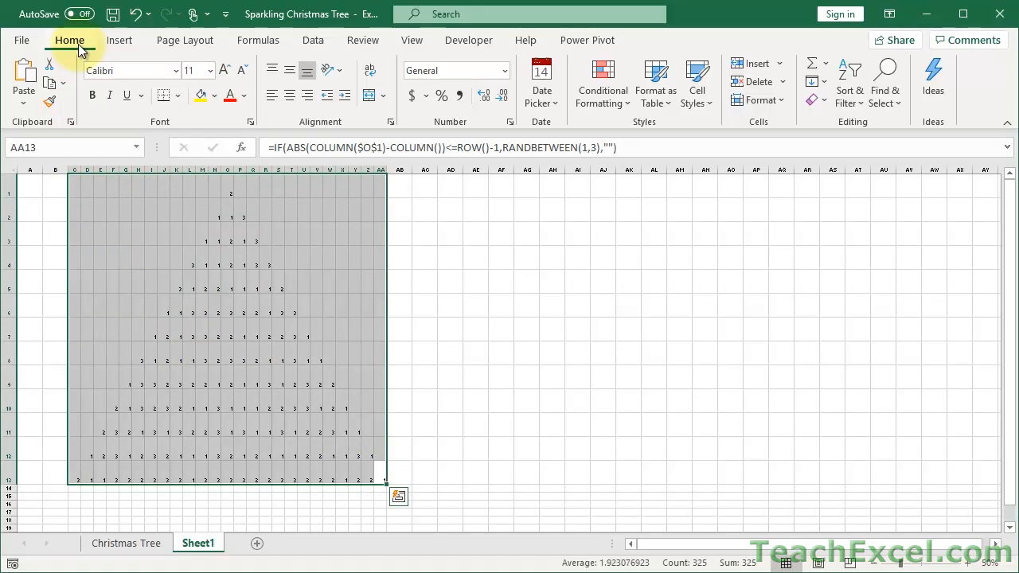
click(613, 76)
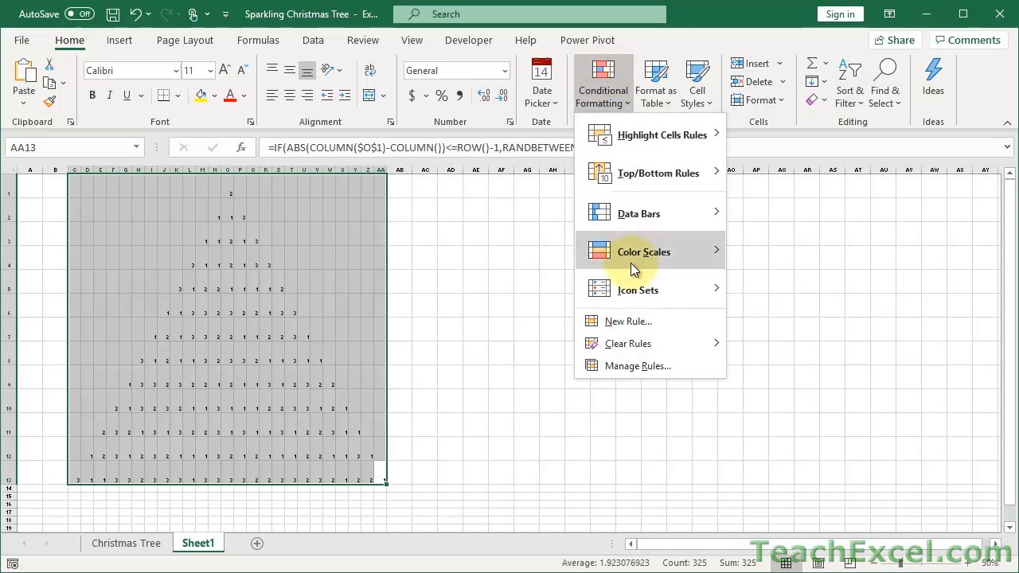
click(638, 321)
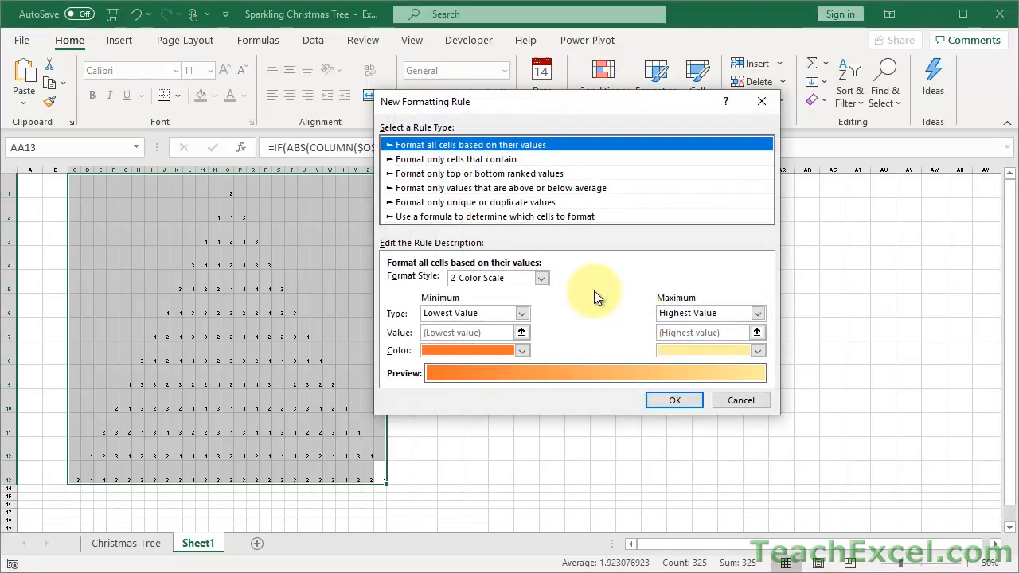
click(460, 218)
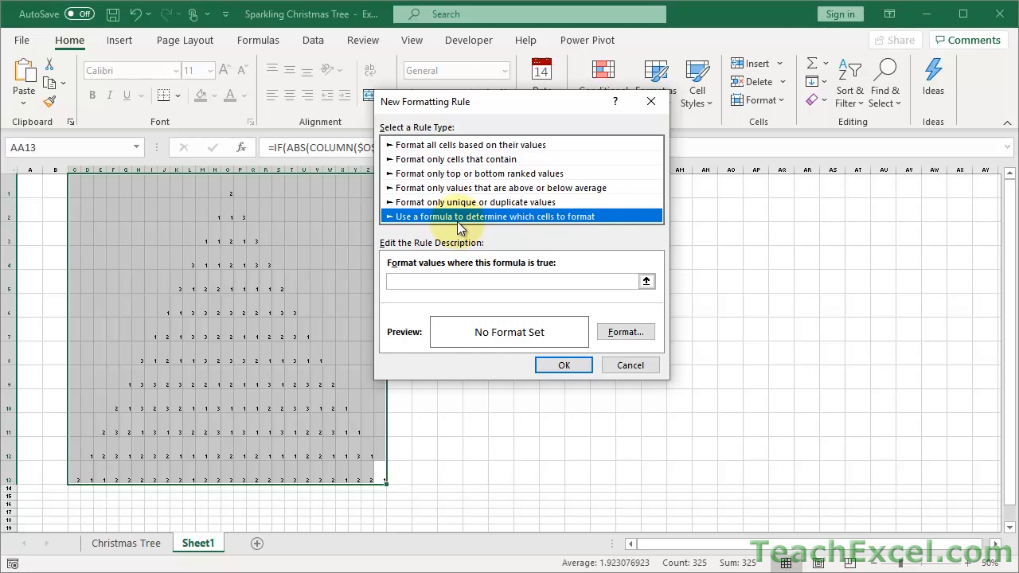
Paste =ISNUMBER(C1) as the formula of the new formatting rule.
drag(506, 107, 534, 141)
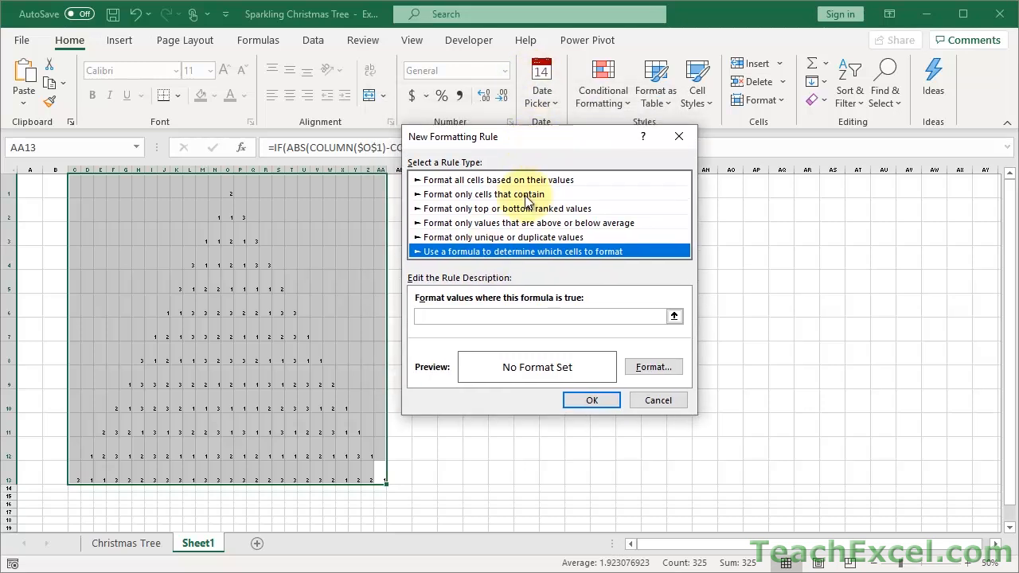
click(500, 317)
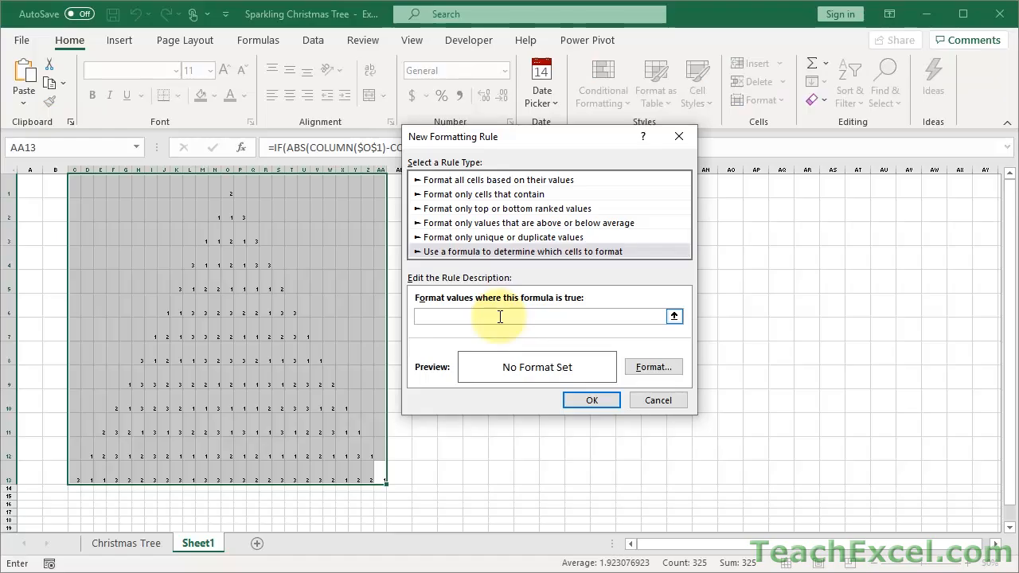
key(ctrl+v)
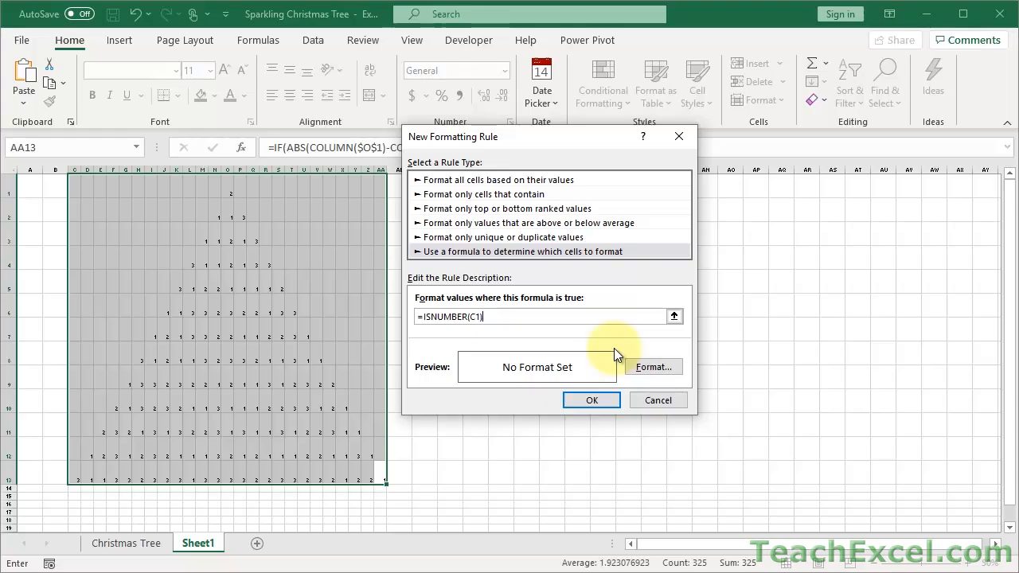
Set the rule's fill to a dark green picked from the standard colors of the extended color palette.
click(649, 367)
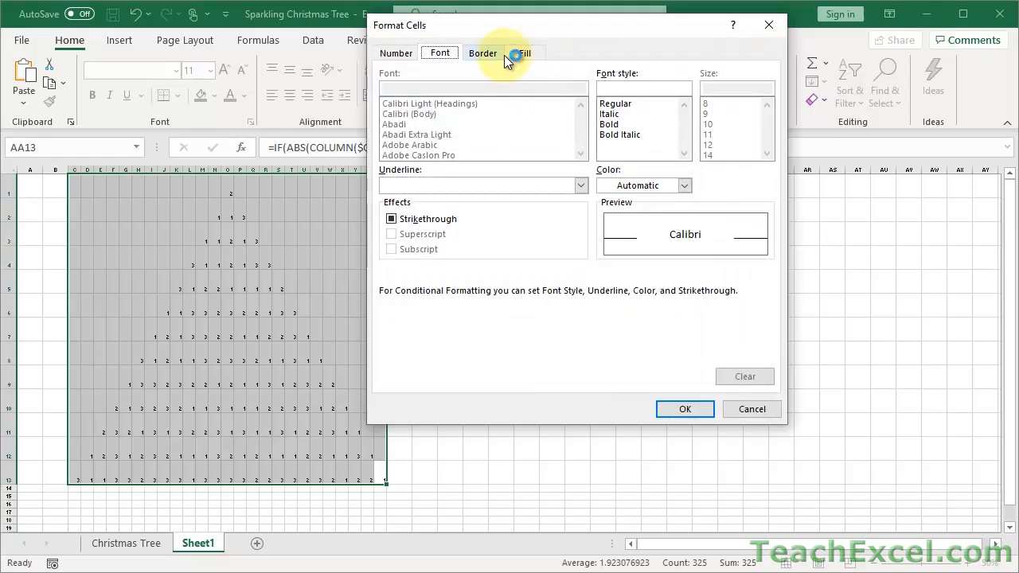
click(435, 54)
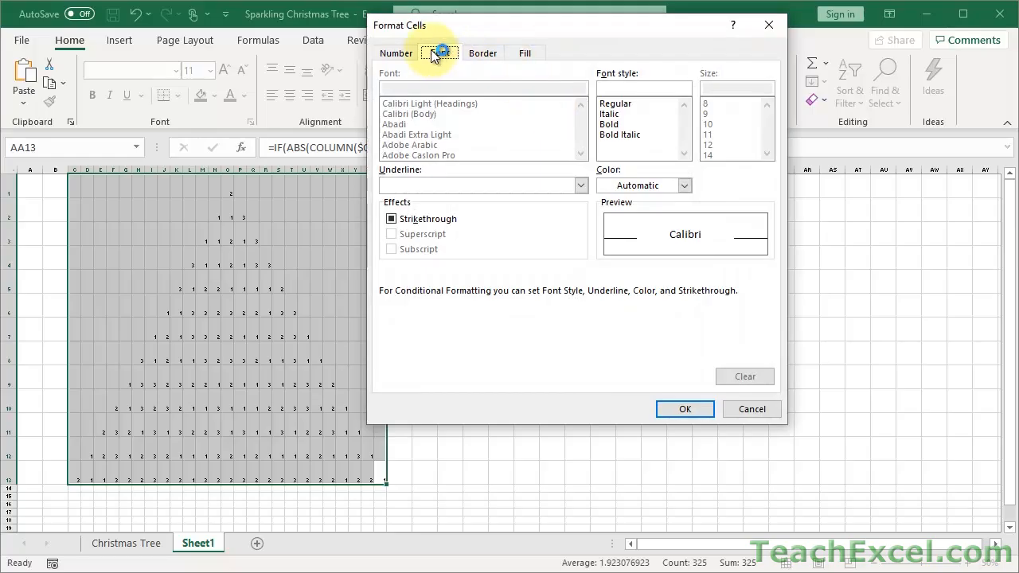
click(526, 53)
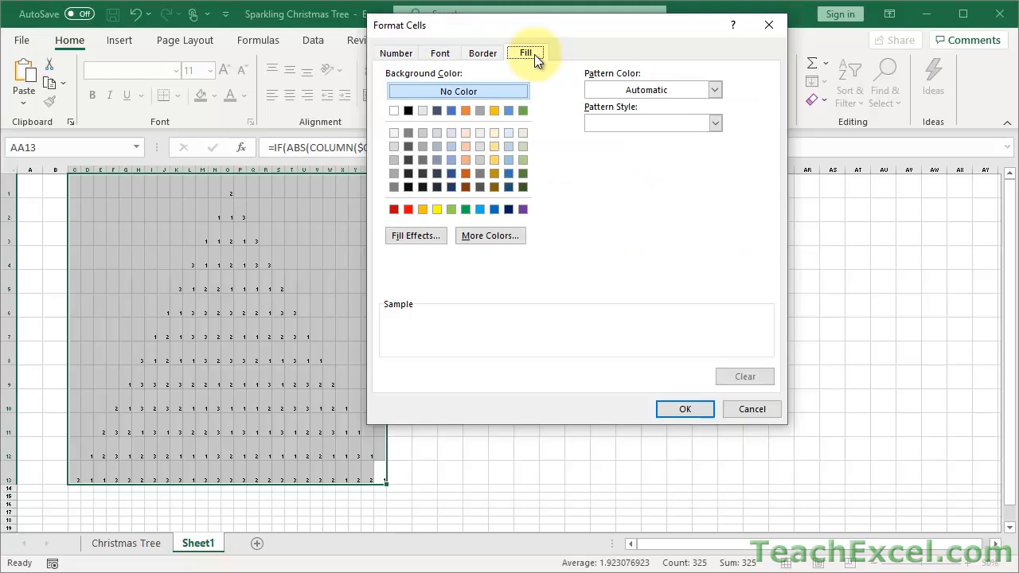
click(497, 236)
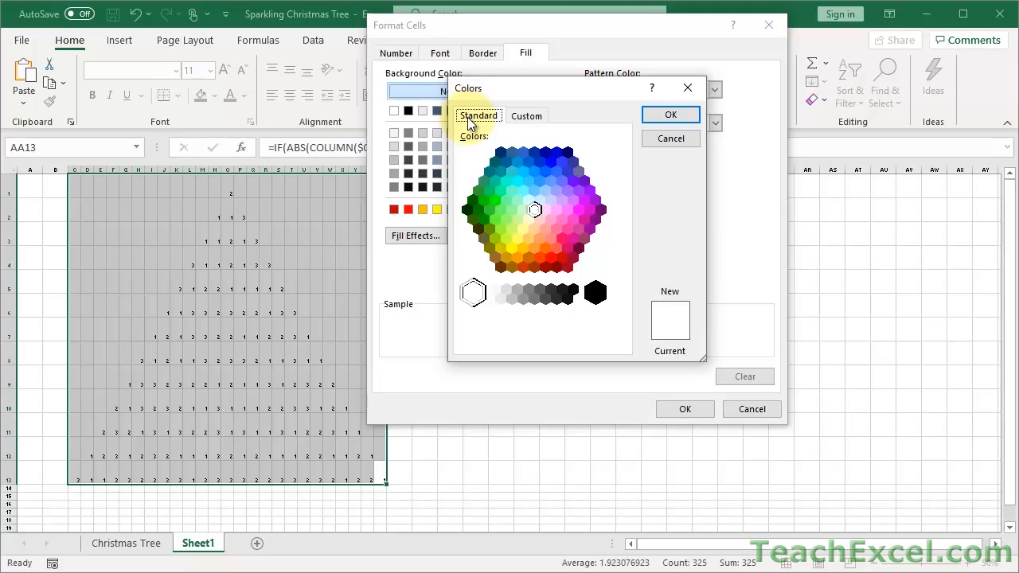
click(483, 220)
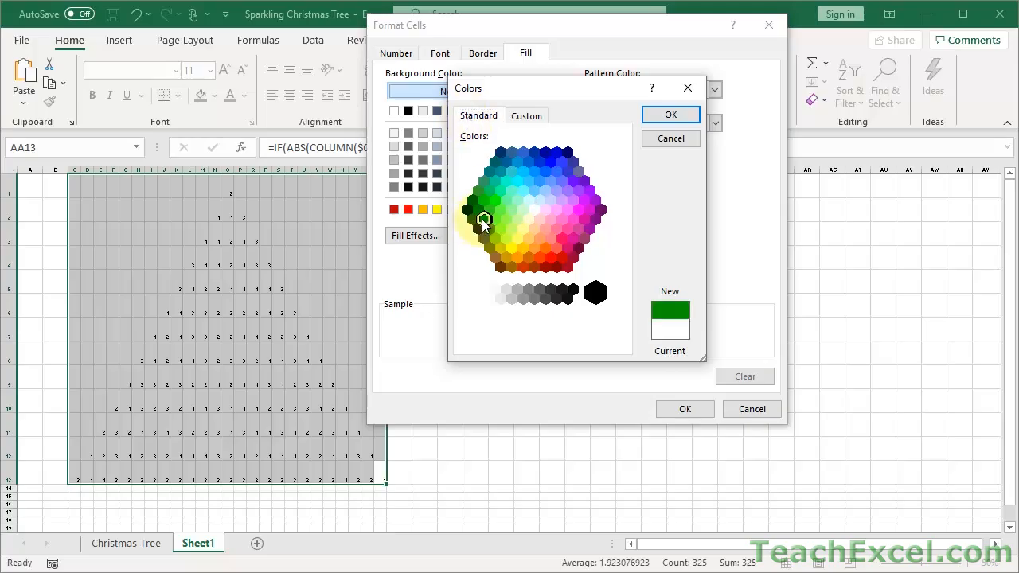
click(664, 114)
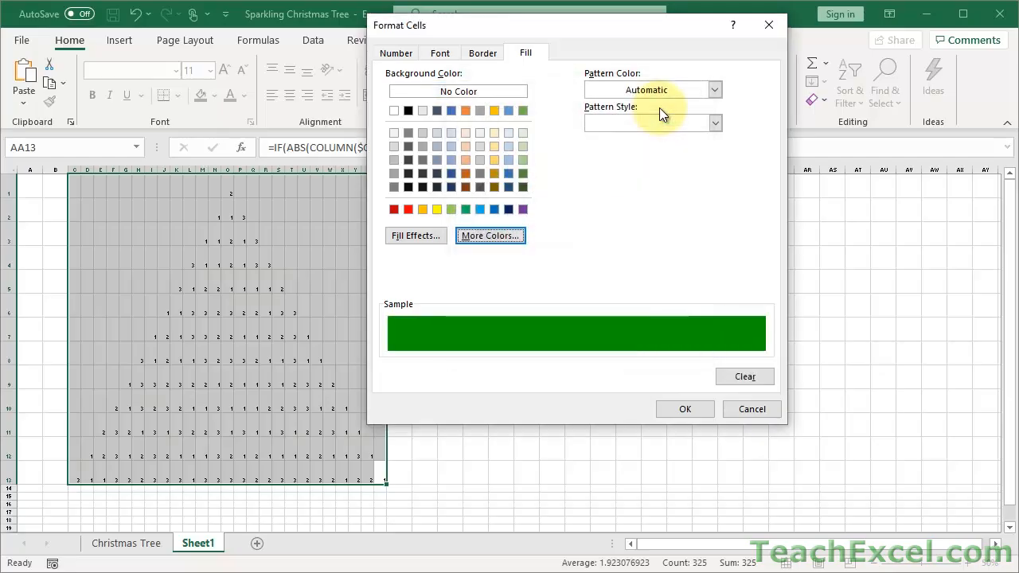
Set the rule's font color to the same dark green as its fill and apply the rule to the range C1:AA13.
click(443, 53)
click(654, 188)
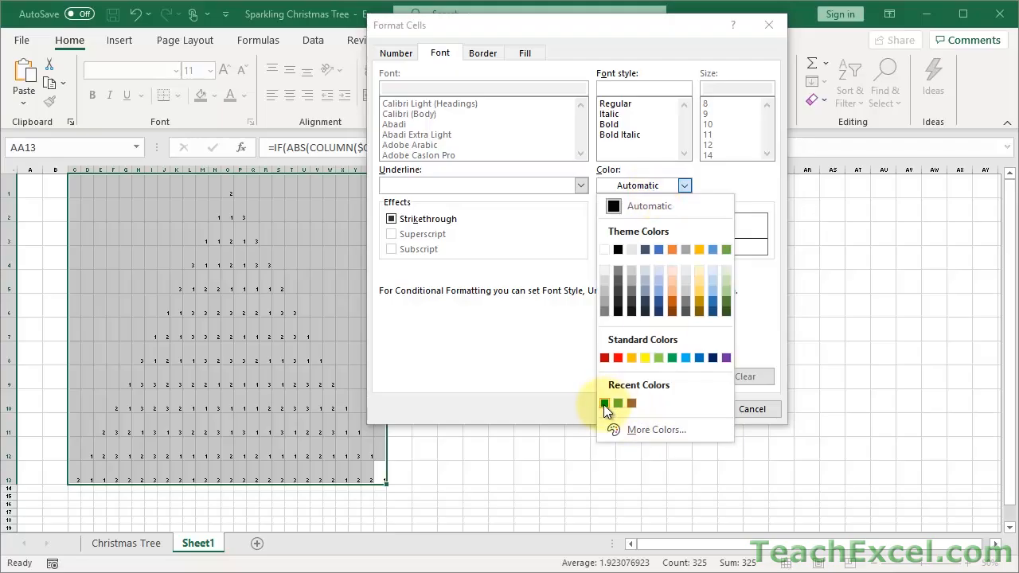
click(639, 428)
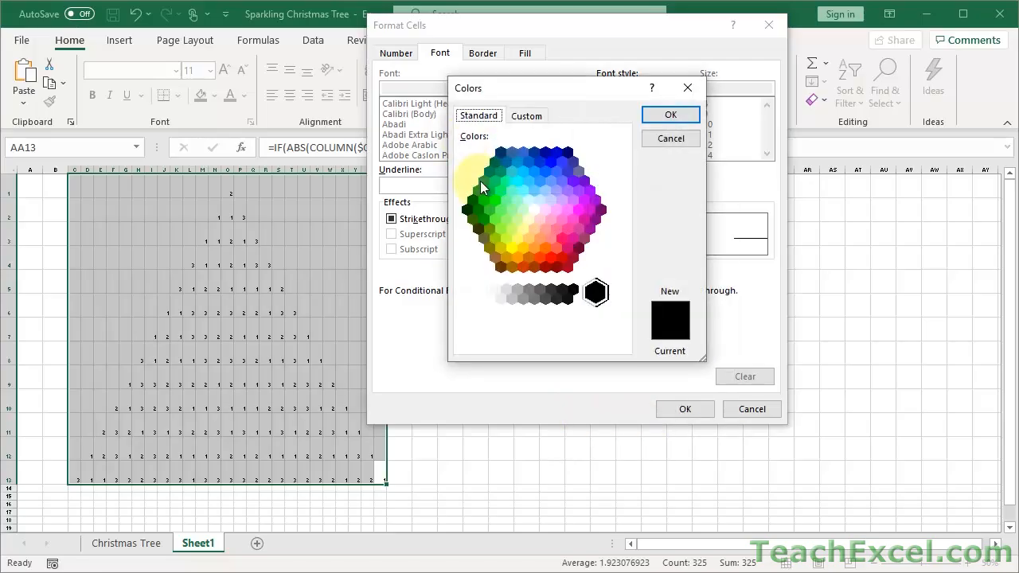
click(486, 219)
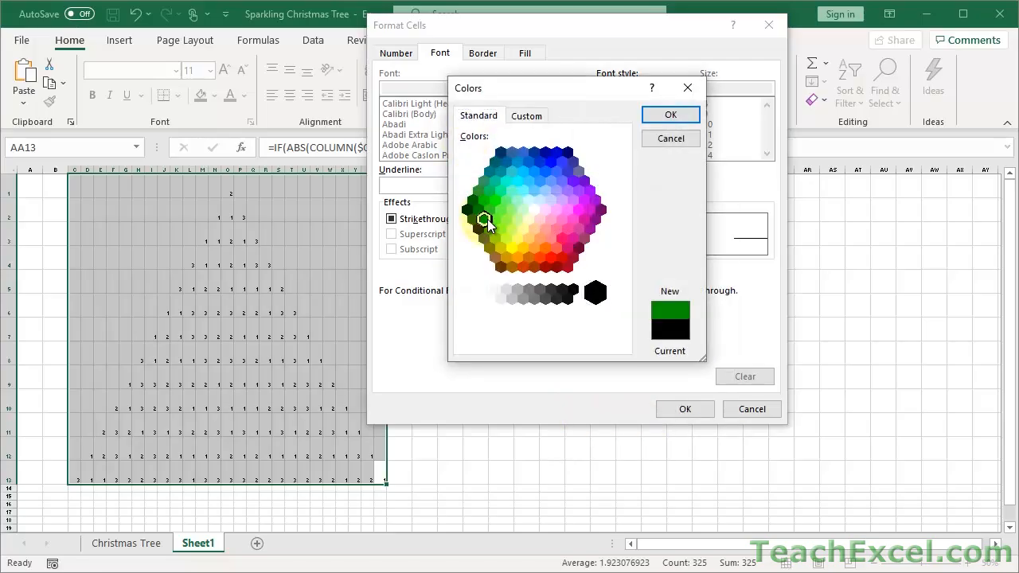
click(667, 116)
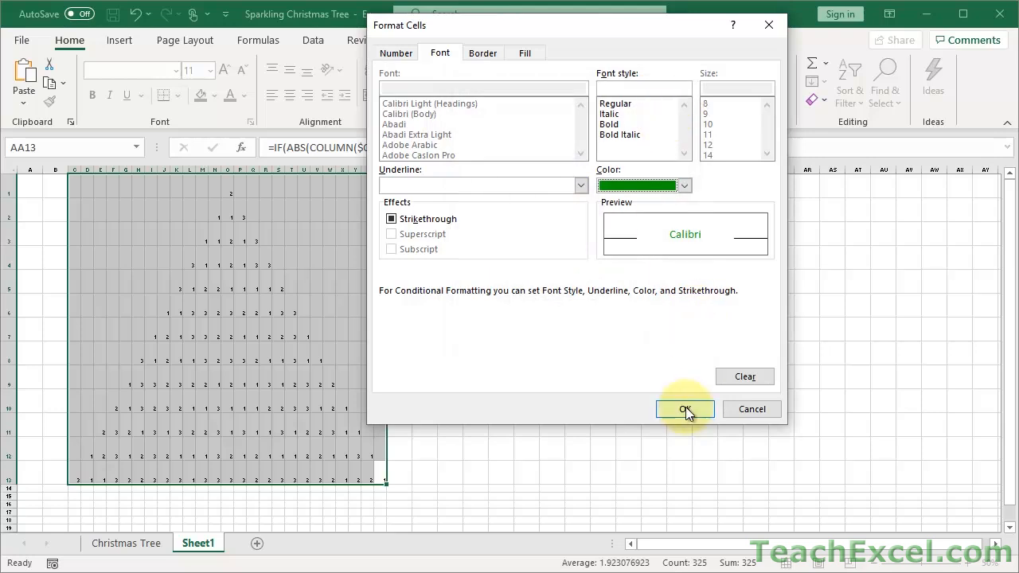
click(686, 408)
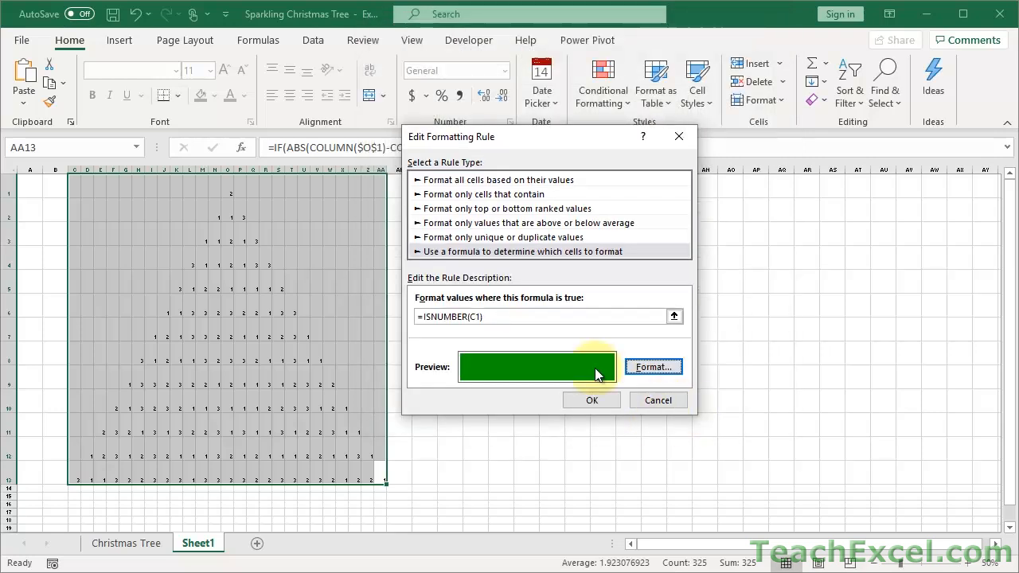
click(588, 402)
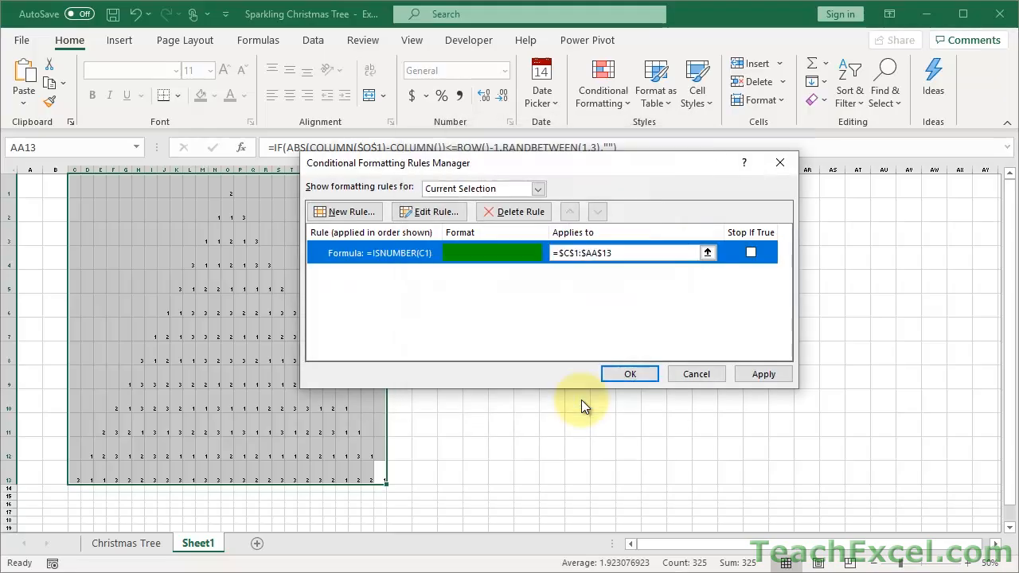
click(628, 380)
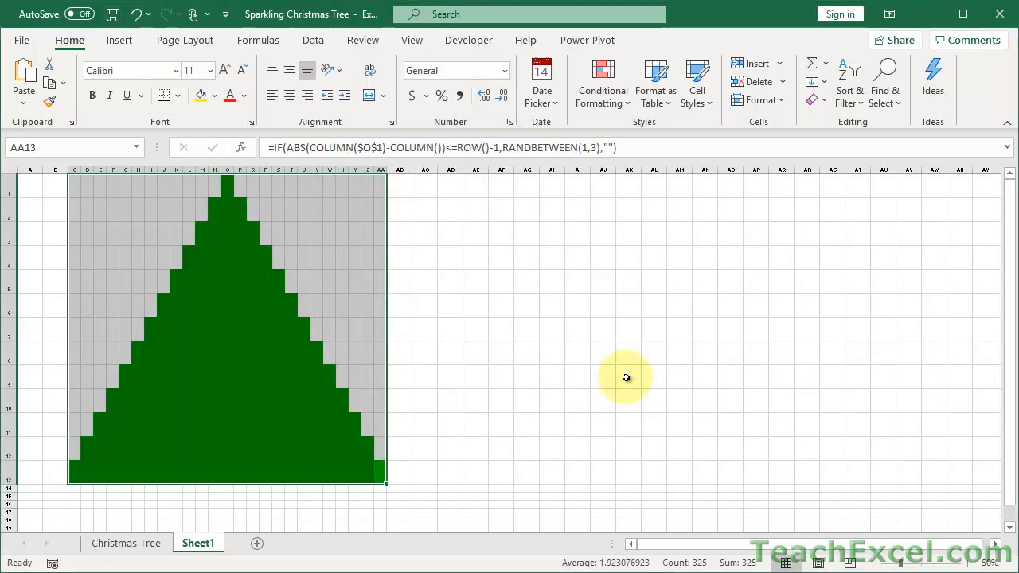
click(625, 378)
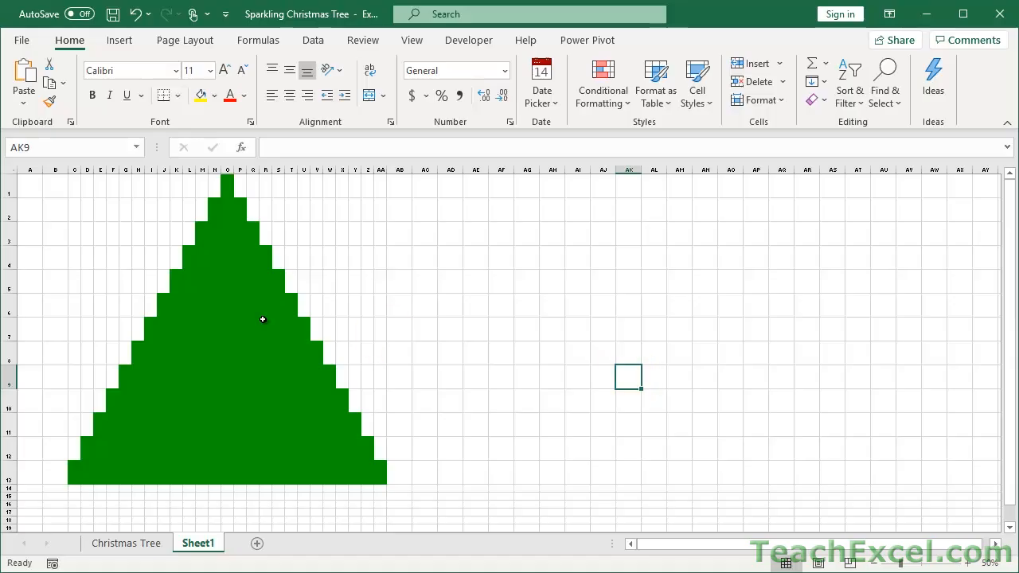
Apply the unrimmed three-circle traffic light icon set as conditional formatting to the range C1:AA13.
click(77, 189)
drag(76, 188, 383, 478)
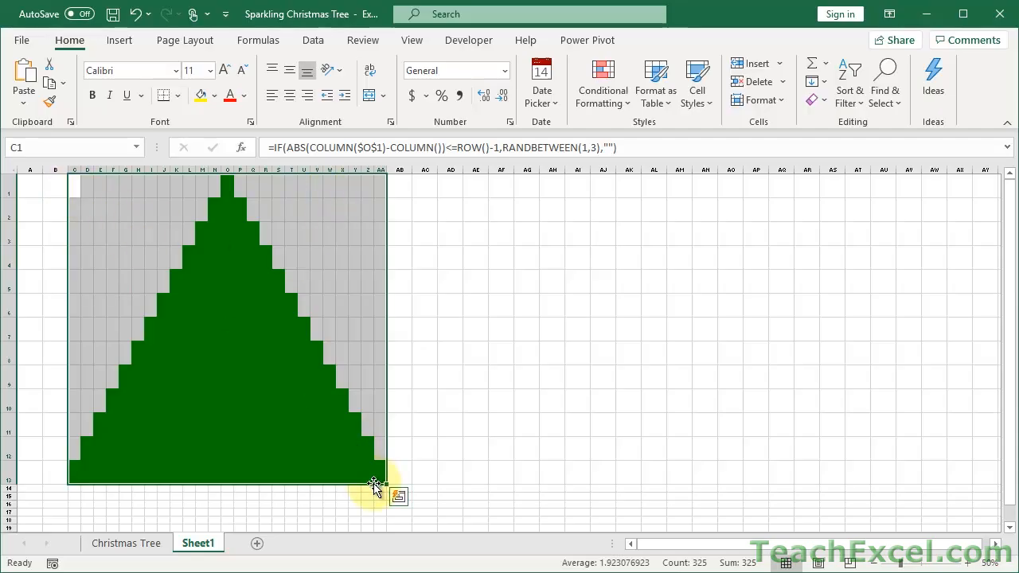
click(610, 102)
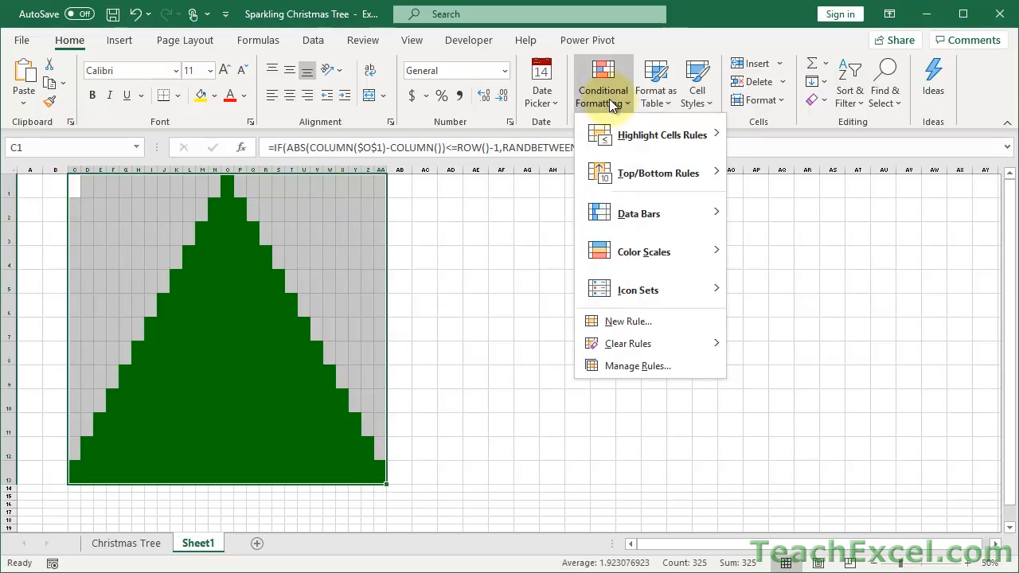
mouse_move(653, 292)
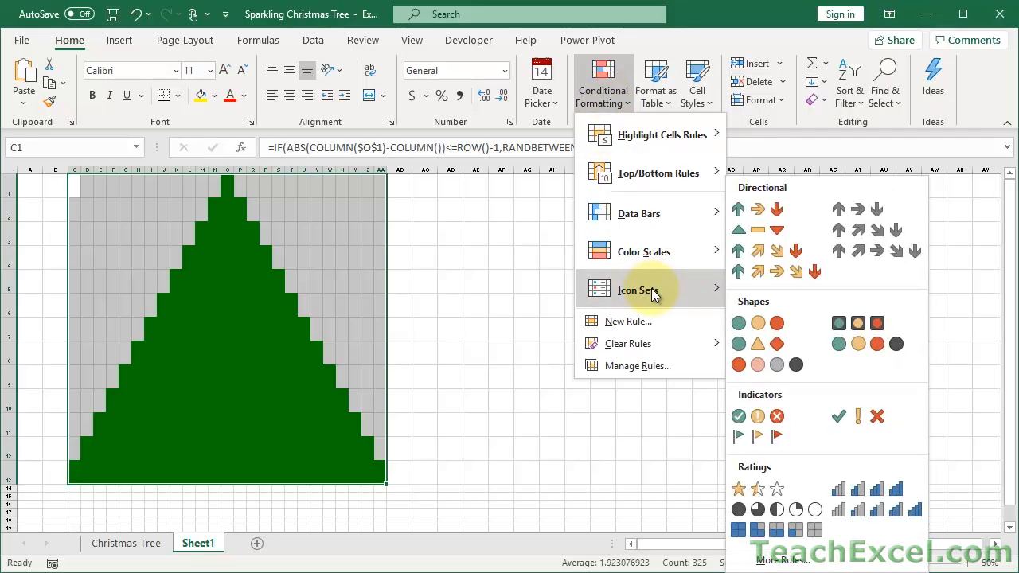
click(756, 328)
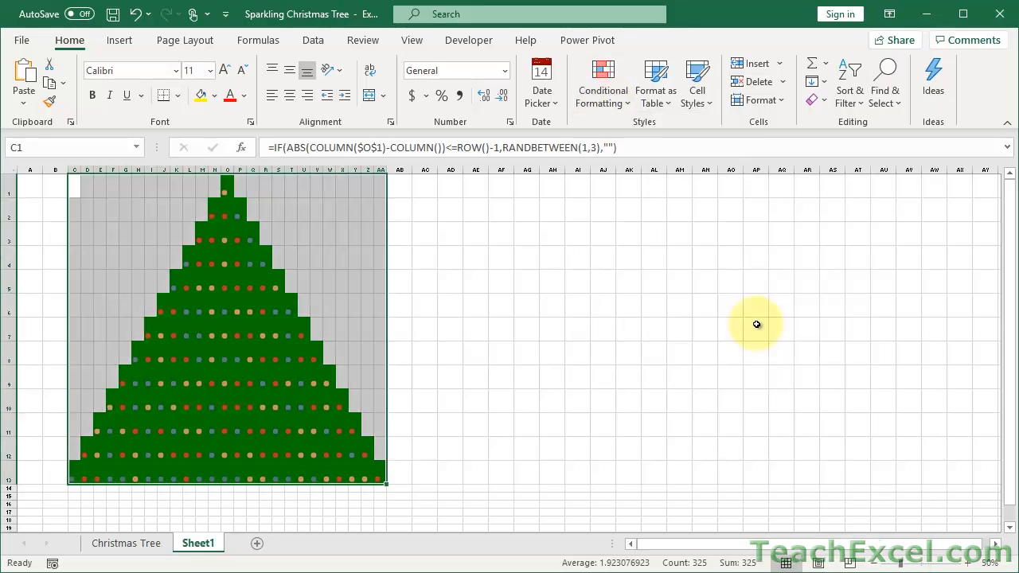
Select cell A1 outside the tree and recalculate the sheet several times to reshuffle the colored lights.
click(33, 190)
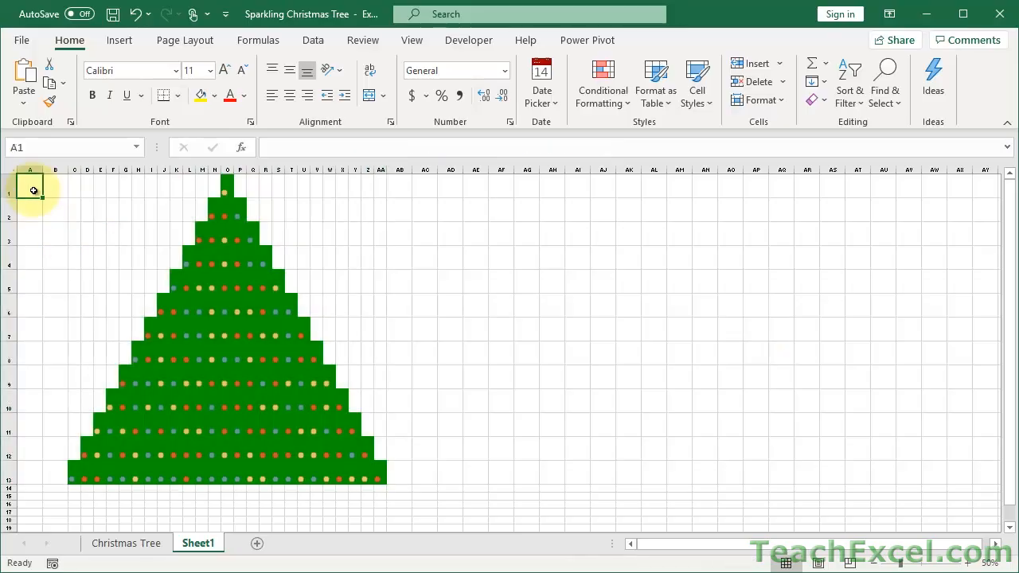
key(F9)
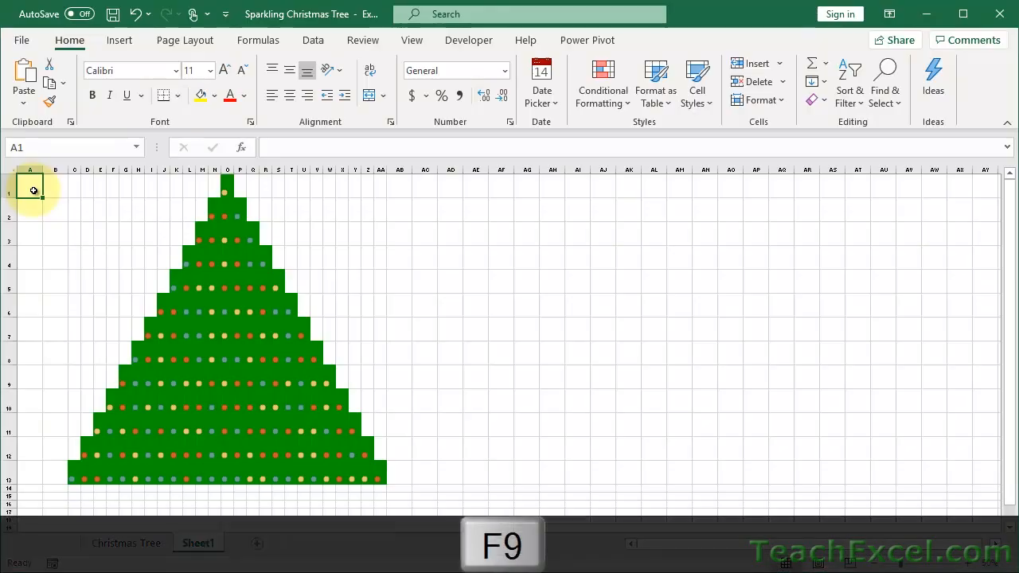
key(F9)
key(F9)
key(F9)
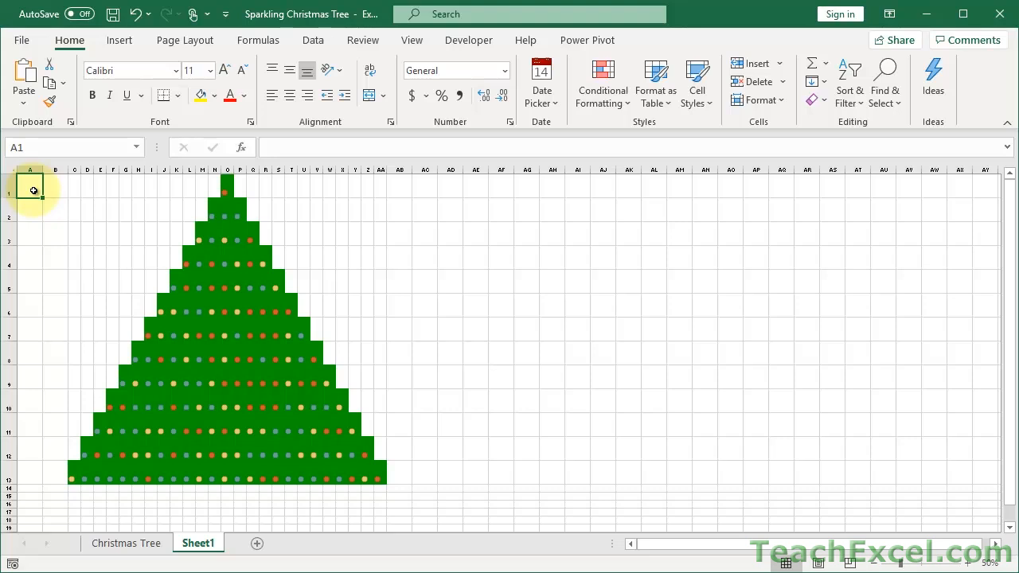
Examine the empty-text and RANDBETWEEN(1,3) arguments in the IF formula of cell C1.
click(72, 185)
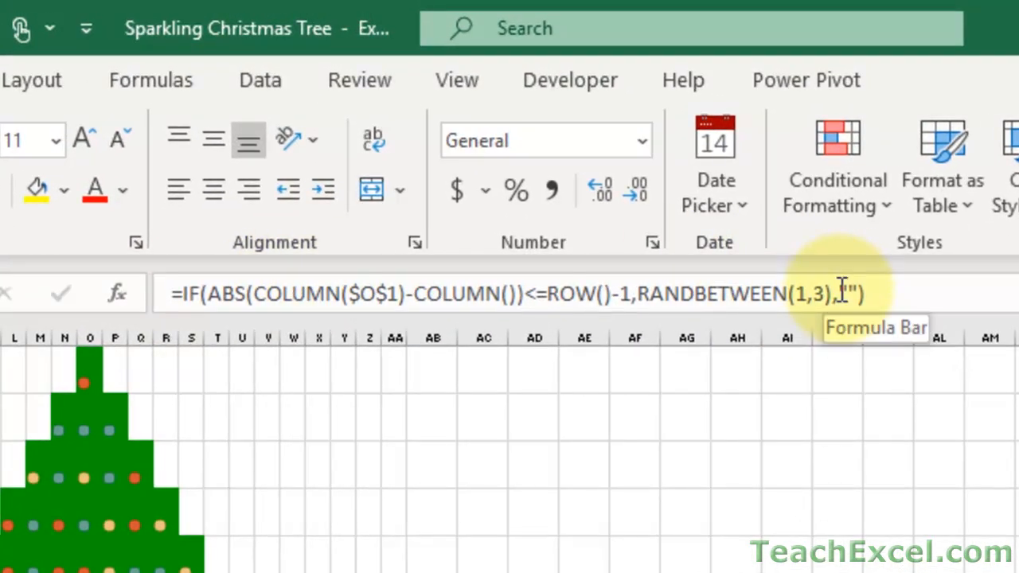
drag(839, 293, 860, 293)
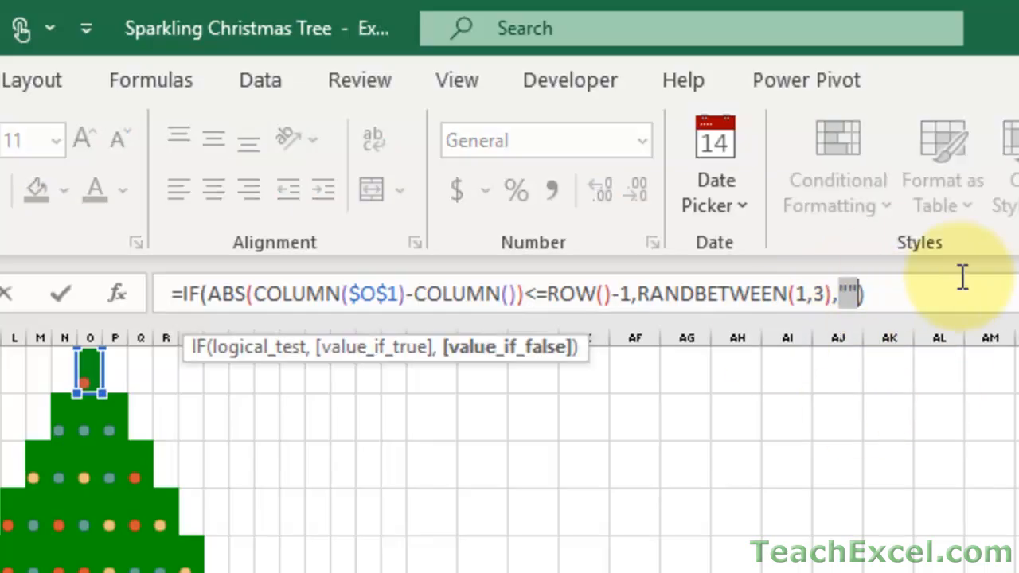
drag(641, 294, 832, 293)
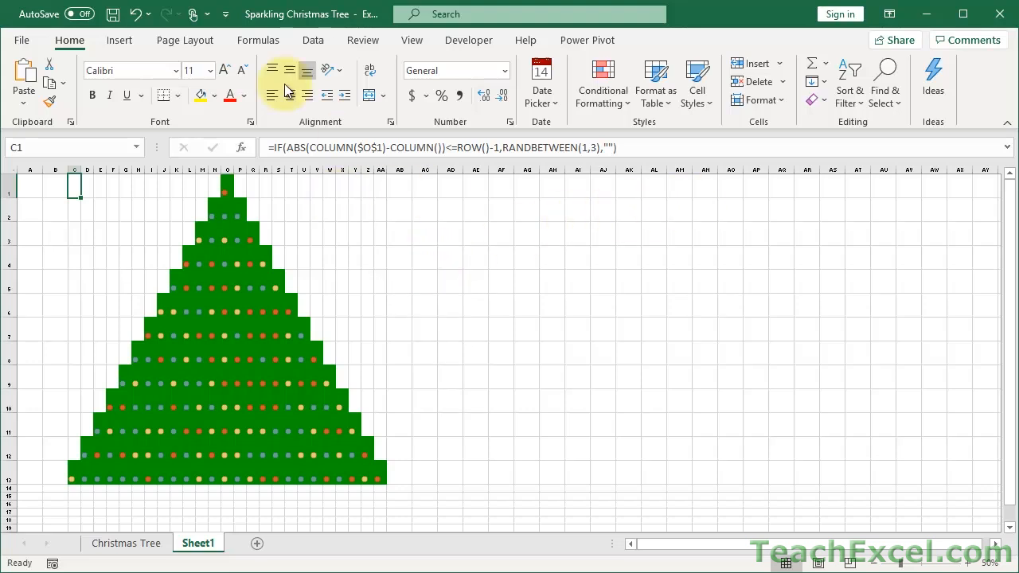
Run the Calculate Now command repeatedly to make the tree's lights change color.
click(261, 43)
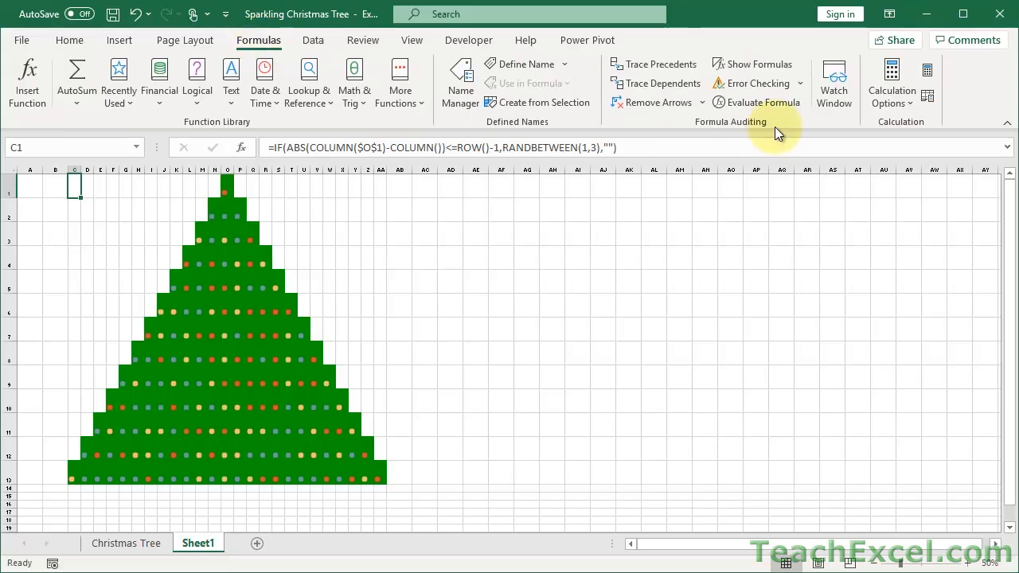
click(929, 67)
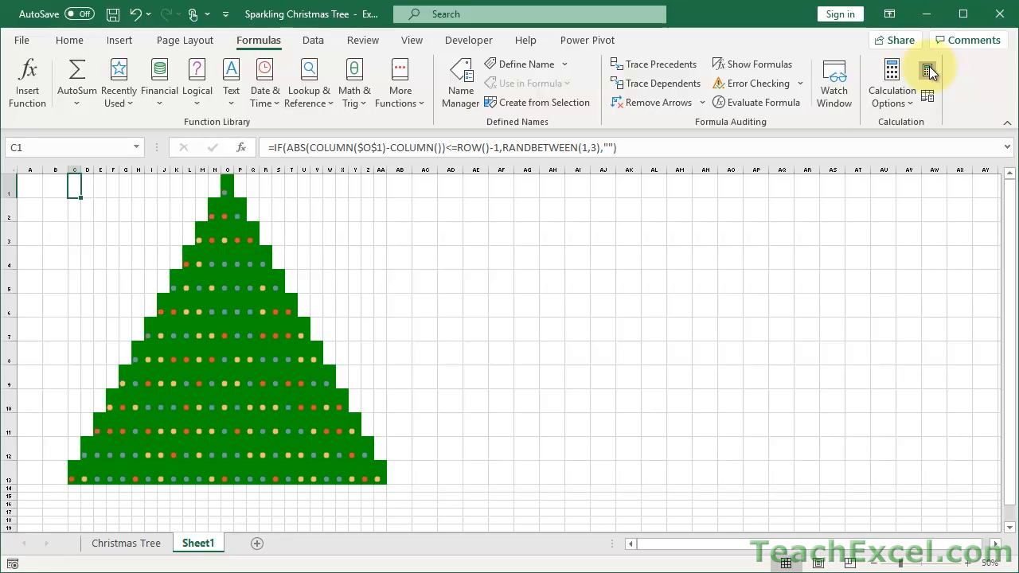
click(929, 67)
click(929, 67)
click(929, 68)
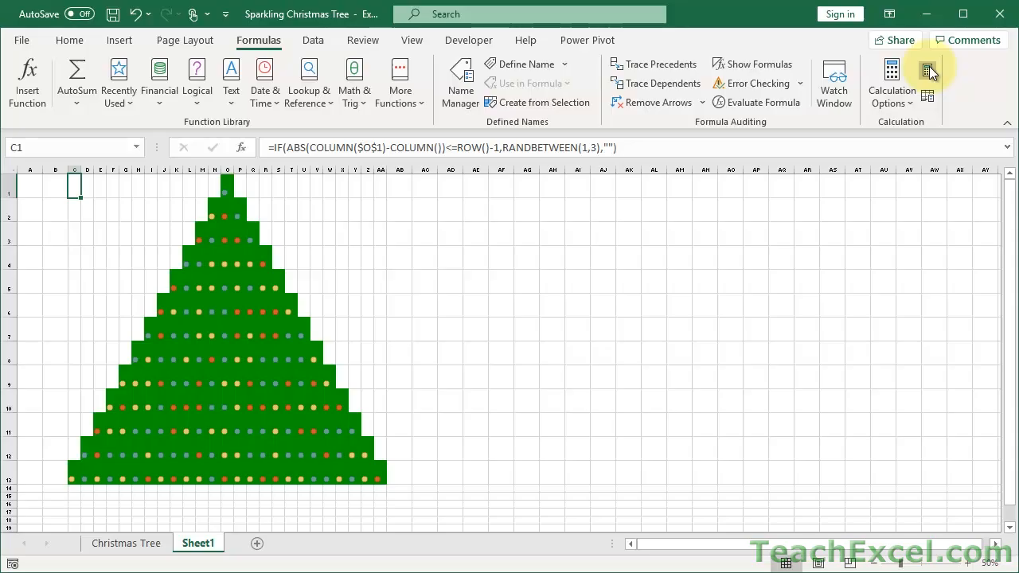
Fill the range M14:Q18 below the tree with a brown from the extended color palette as the trunk.
click(970, 565)
scroll(597, 287, down, 3)
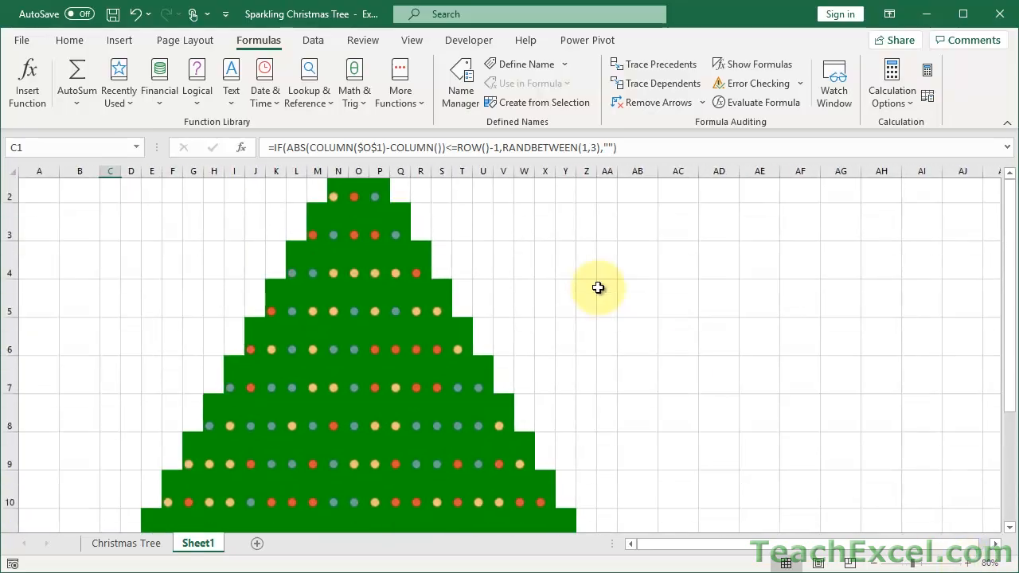
scroll(598, 287, up, 4)
scroll(597, 287, down, 3)
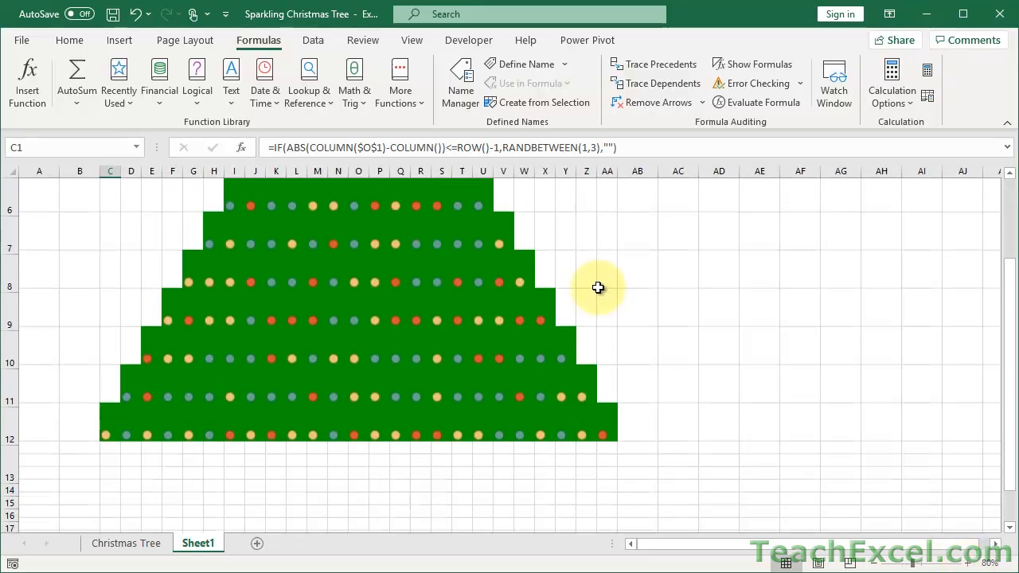
drag(323, 375, 394, 421)
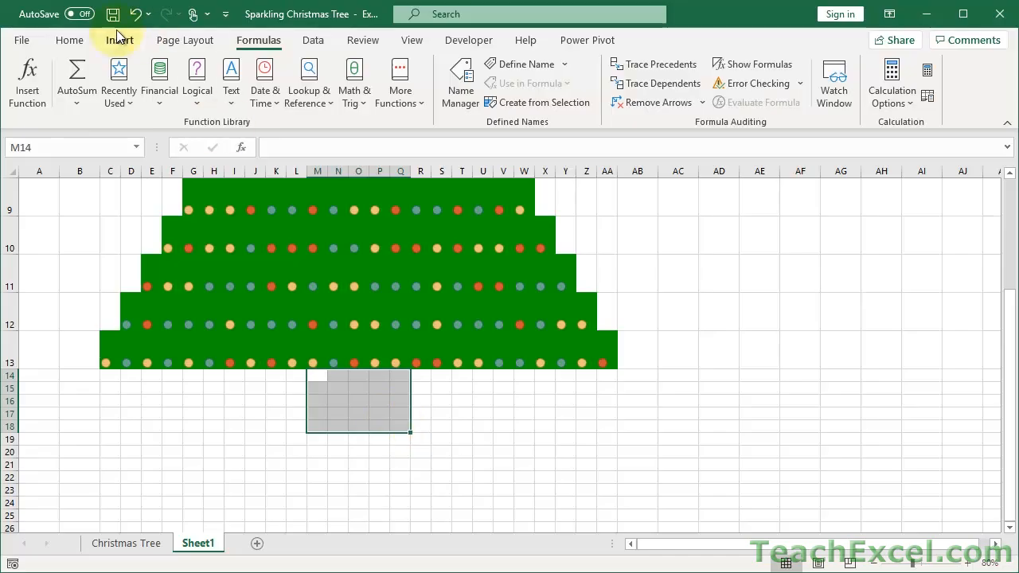
click(76, 41)
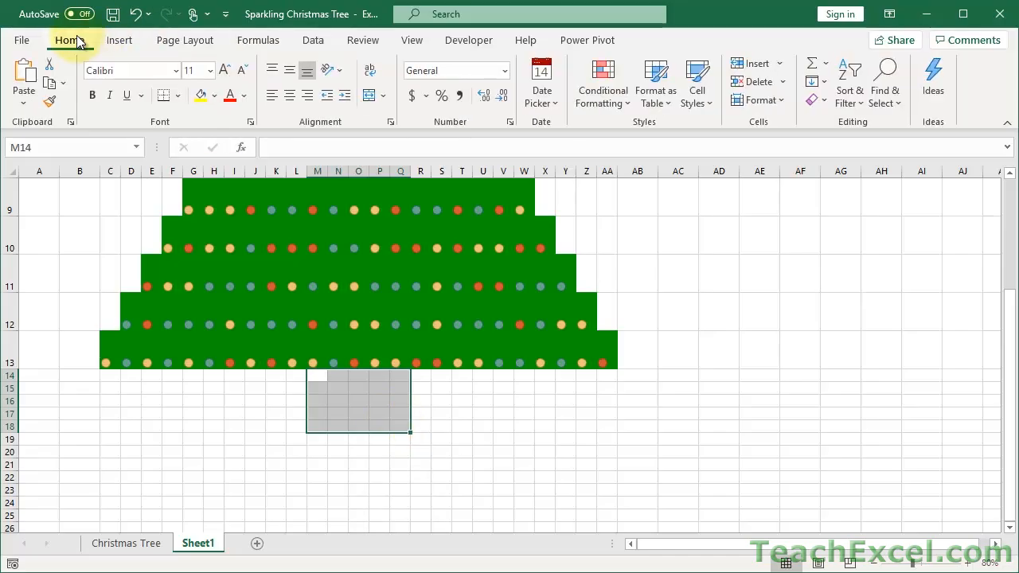
click(215, 96)
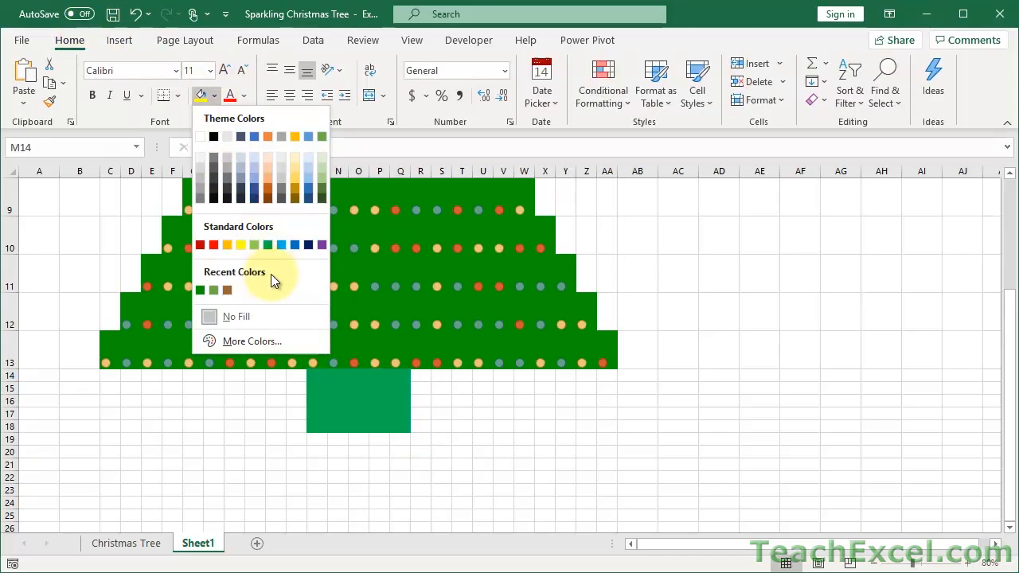
click(251, 340)
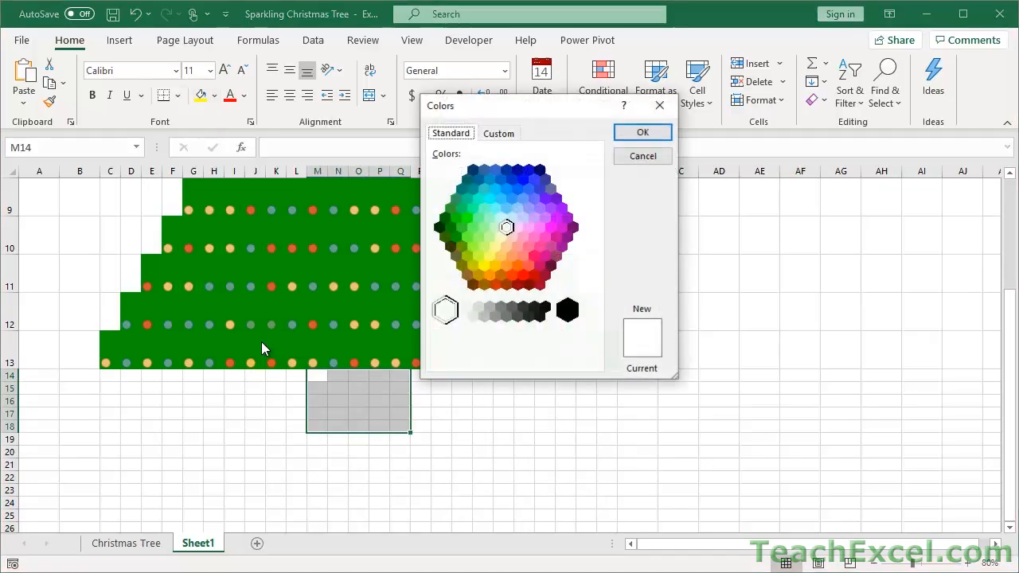
click(467, 275)
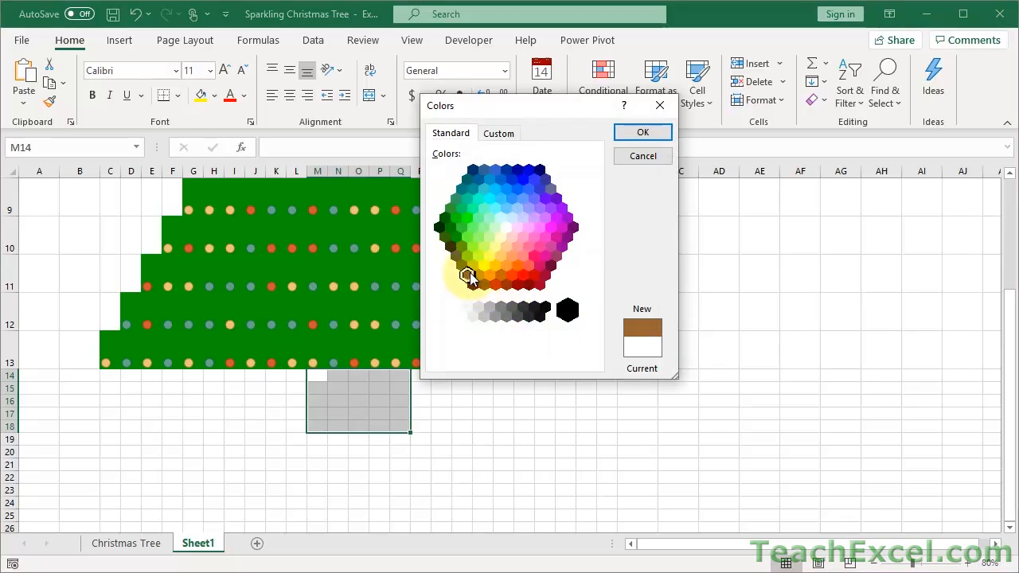
click(643, 133)
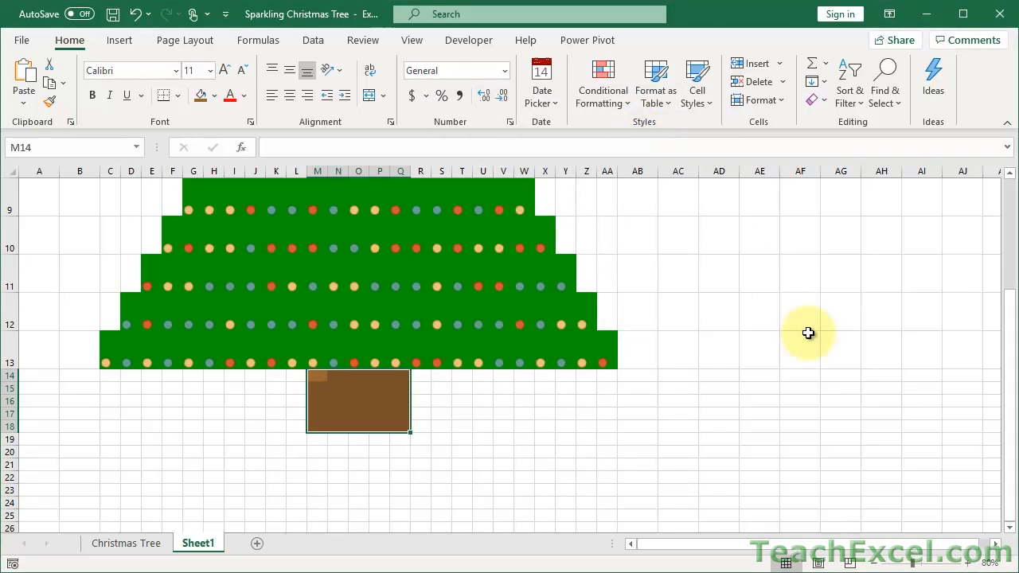
Hide the formula bar, headings and gridlines, and collapse the ribbon to leave only the tree in view.
click(877, 564)
click(875, 564)
click(876, 564)
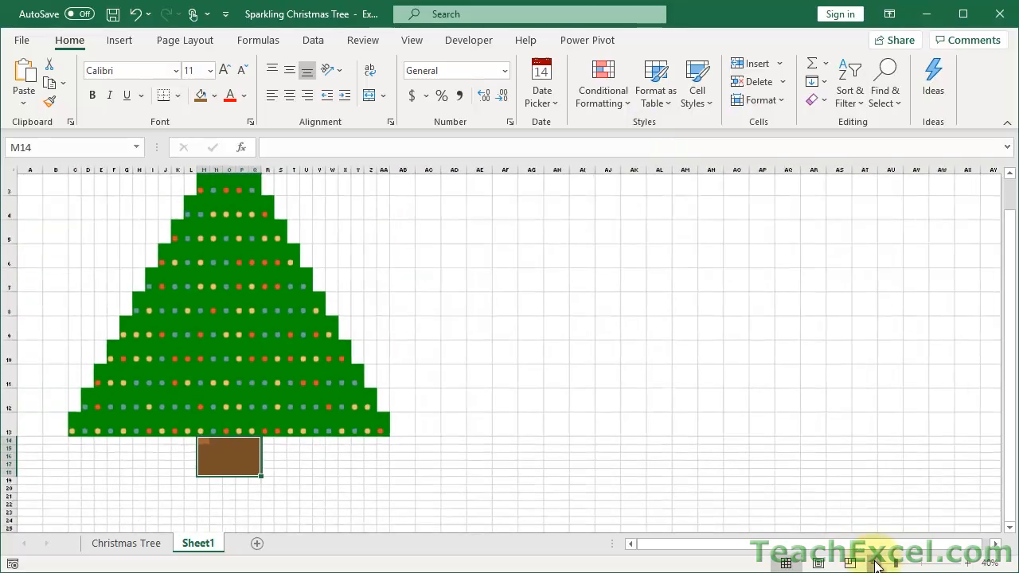
click(876, 564)
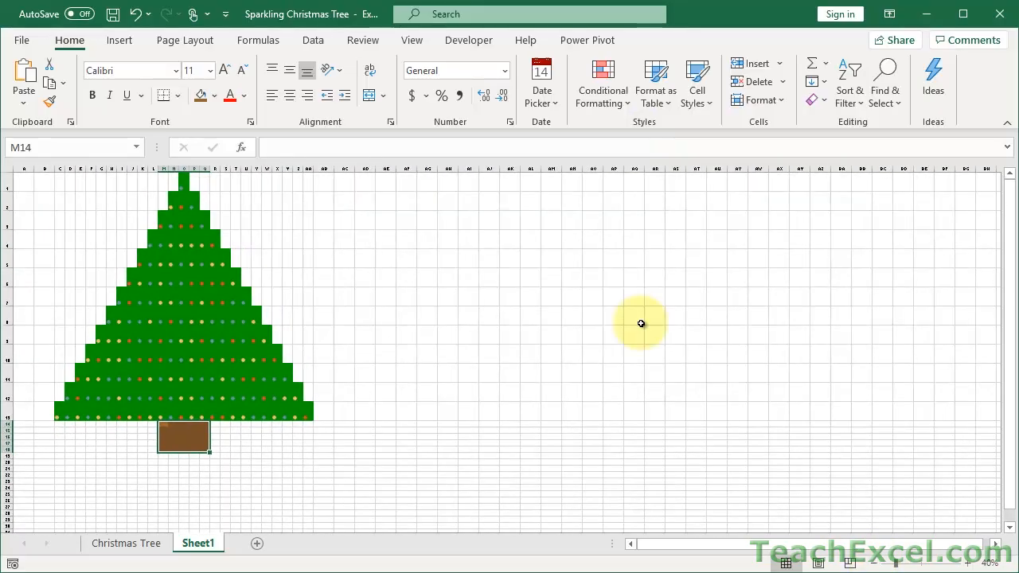
click(419, 46)
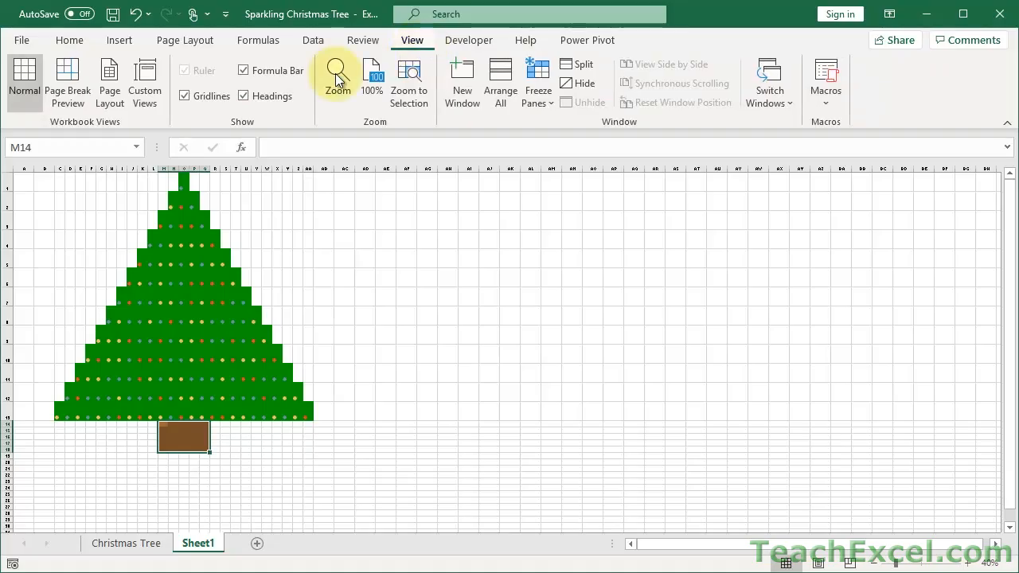
click(257, 68)
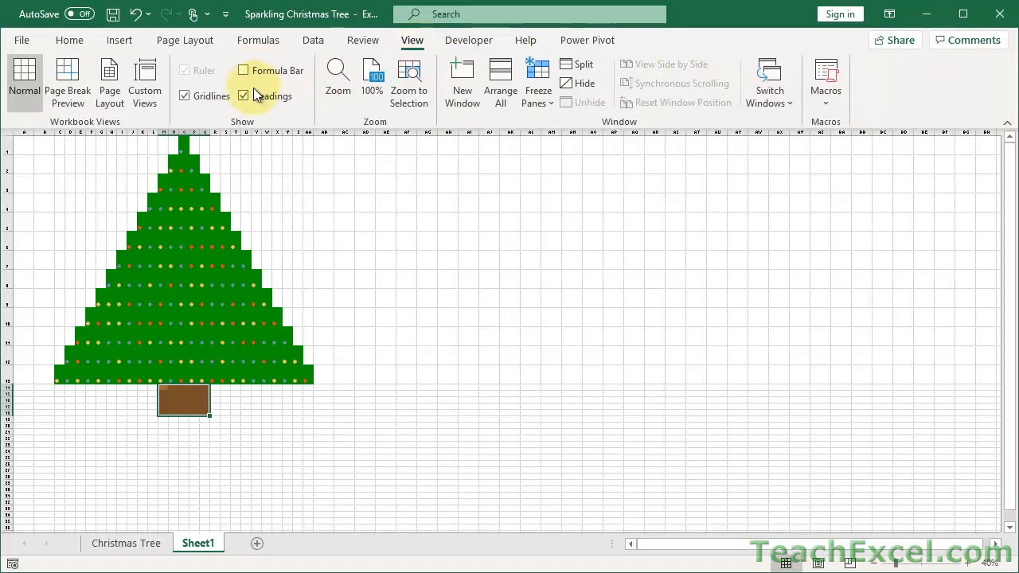
click(253, 98)
click(201, 94)
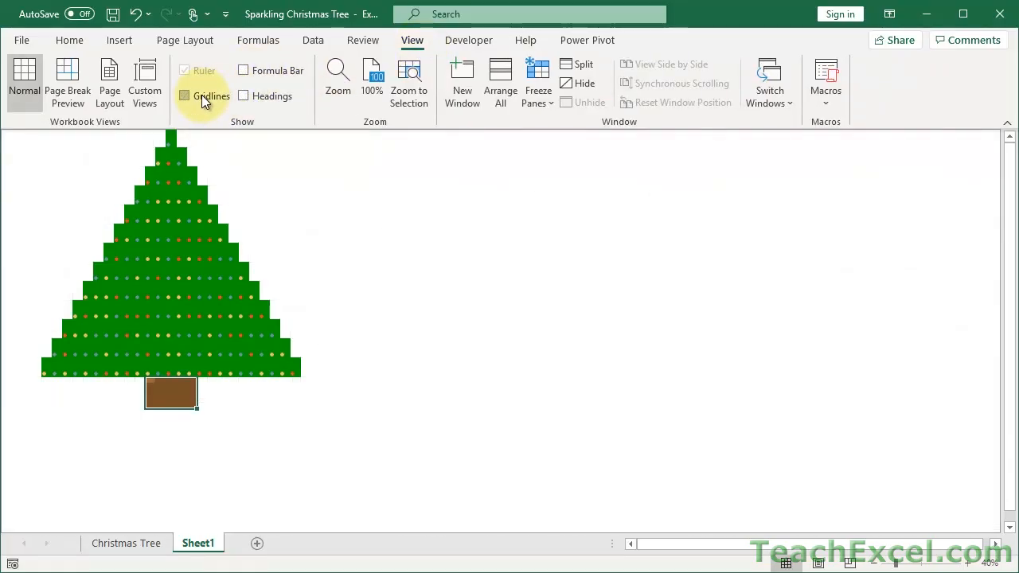
double_click(414, 40)
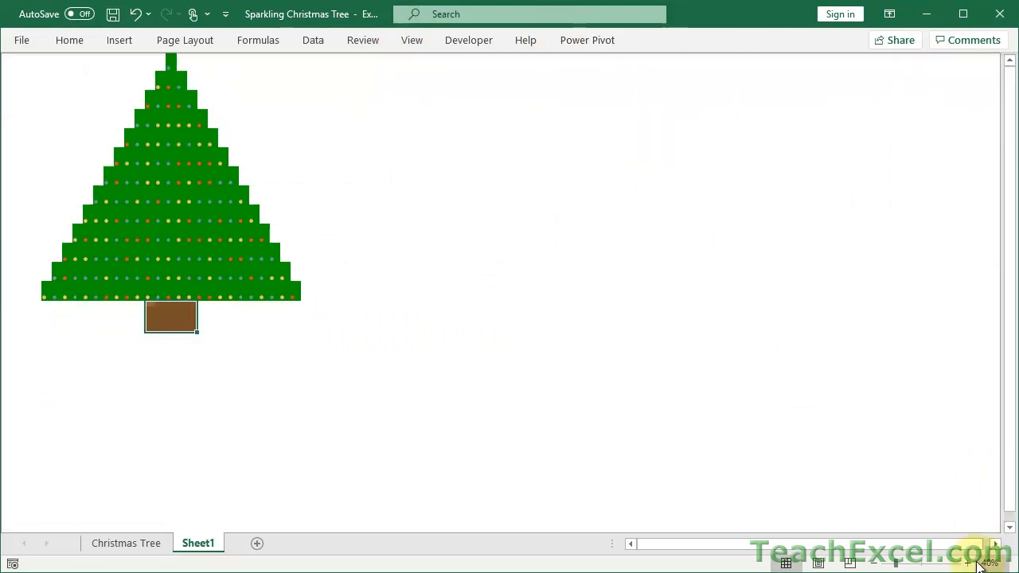
Set the worksheet zoom to 60% so the entire tree and trunk fit in view.
click(967, 564)
click(967, 564)
click(967, 563)
click(967, 564)
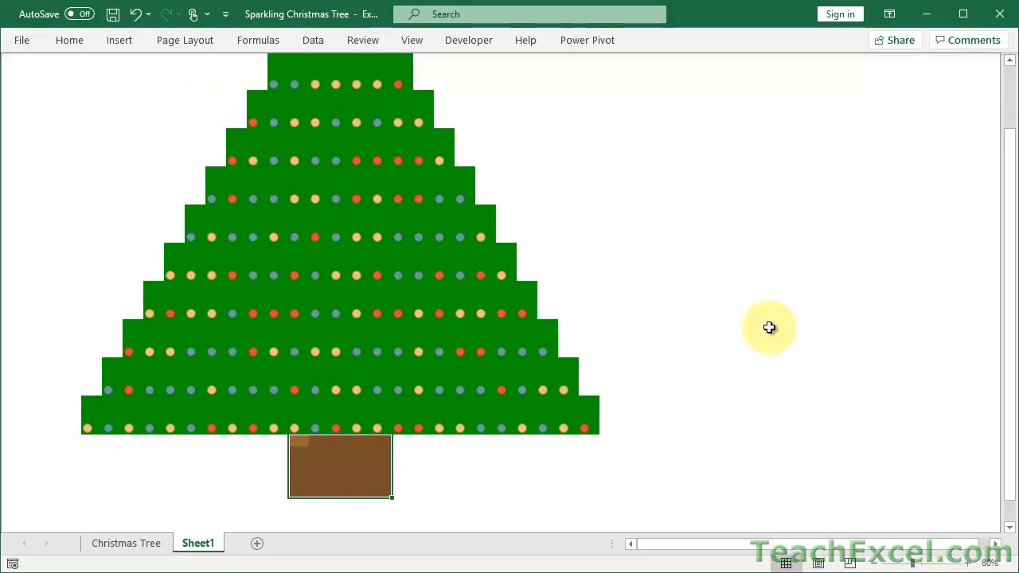
scroll(769, 327, up, 1)
click(875, 562)
click(874, 562)
click(875, 563)
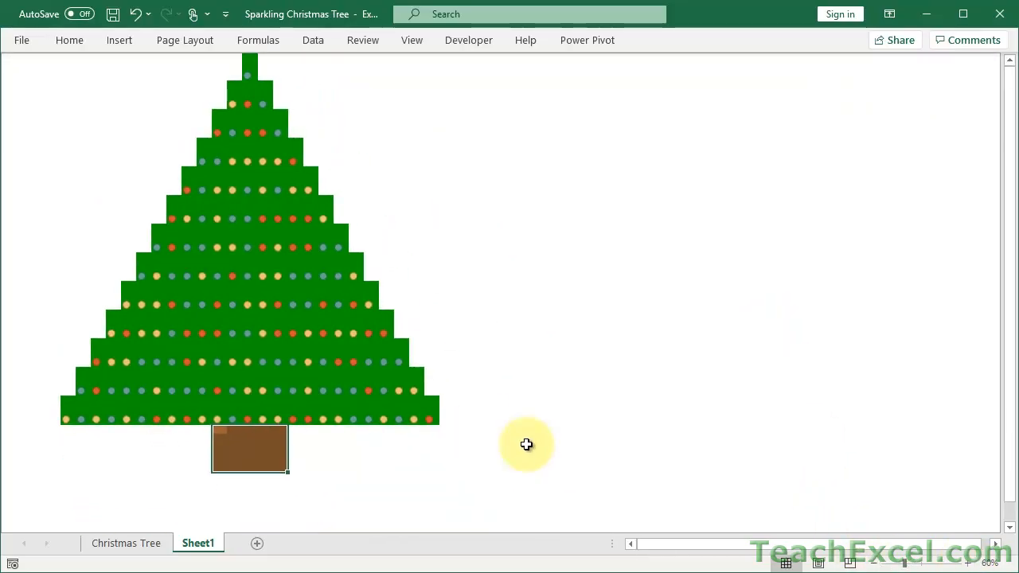
Move the active cell off the trunk to an empty cell far below, keeping the whole tree in view.
key(Down)
key(Down)
key(Down)
key(Down)
key(Down)
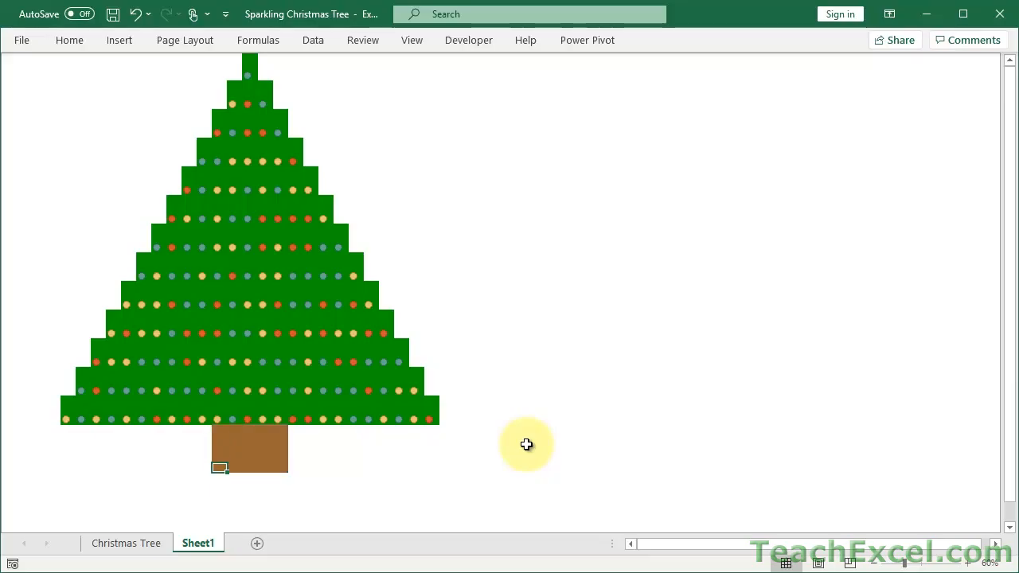
key(Down)
key(Down)
key(Down)
key(Down)
key(Down)
key(Down)
key(Down)
key(Down)
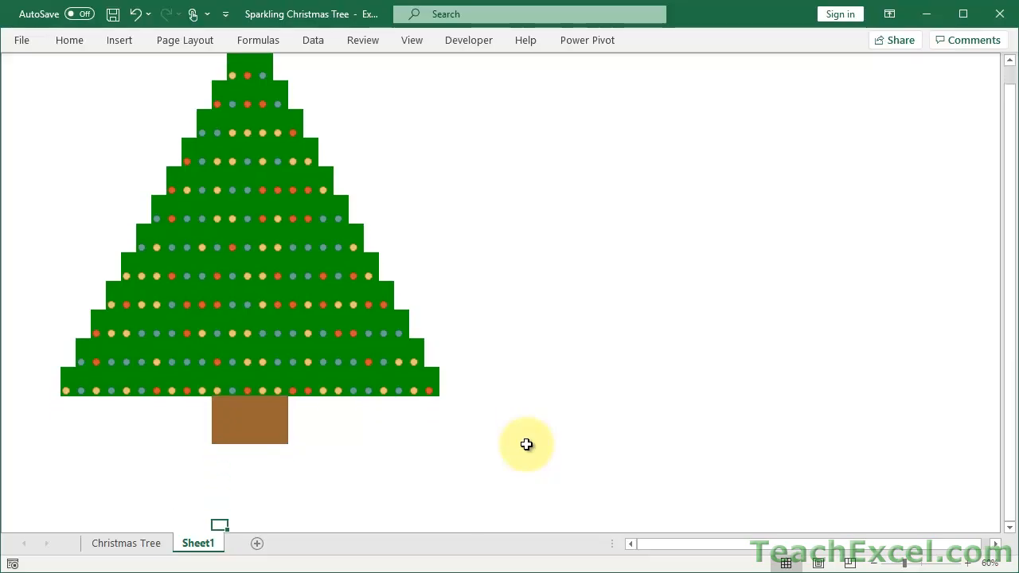
scroll(527, 445, up, 1)
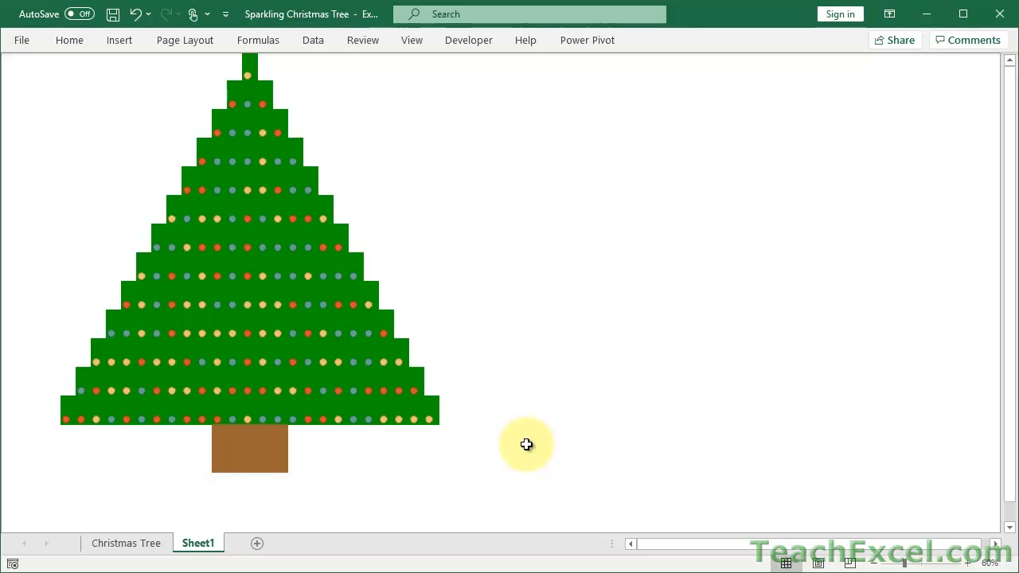
Open Module1 in the Visual Basic editor and examine the timer macro's Calculate, interval and Application.OnTime lines.
key(alt+F11)
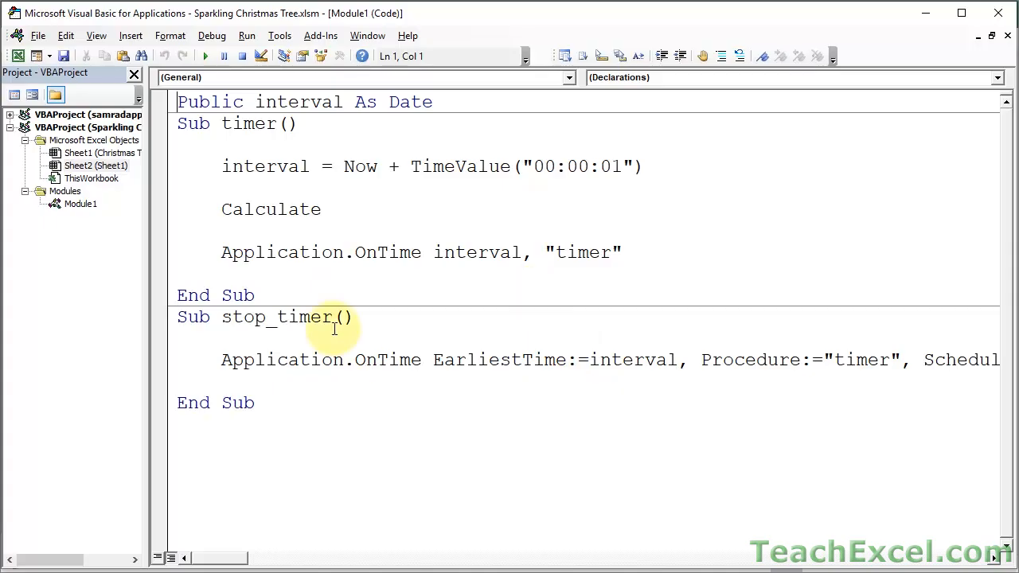
click(42, 191)
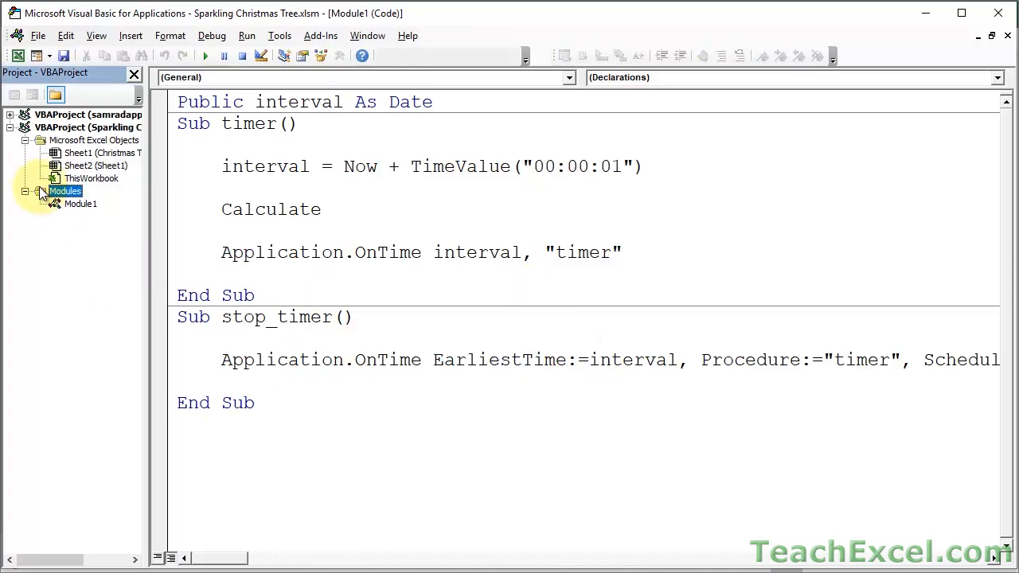
double_click(63, 205)
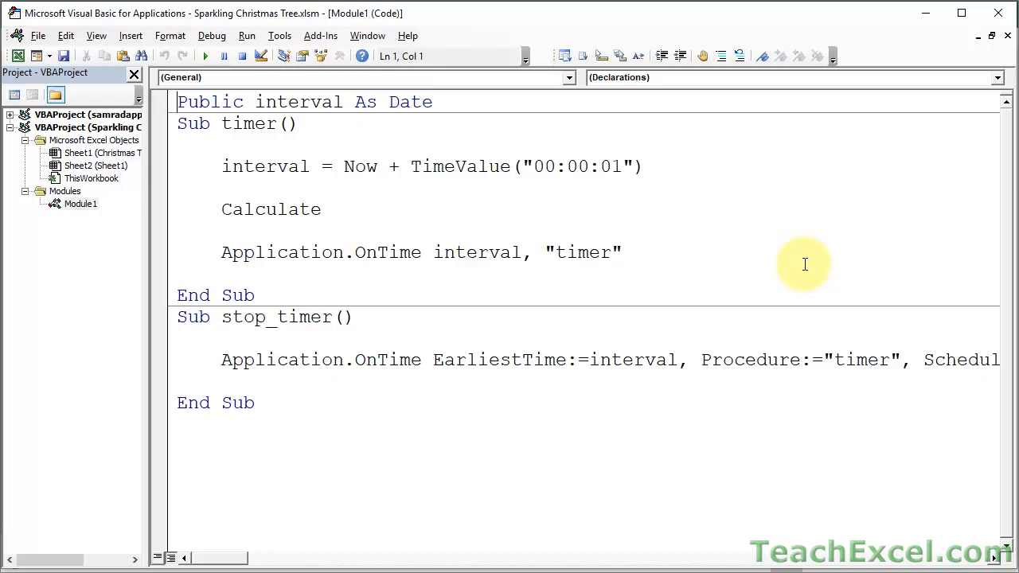
double_click(239, 209)
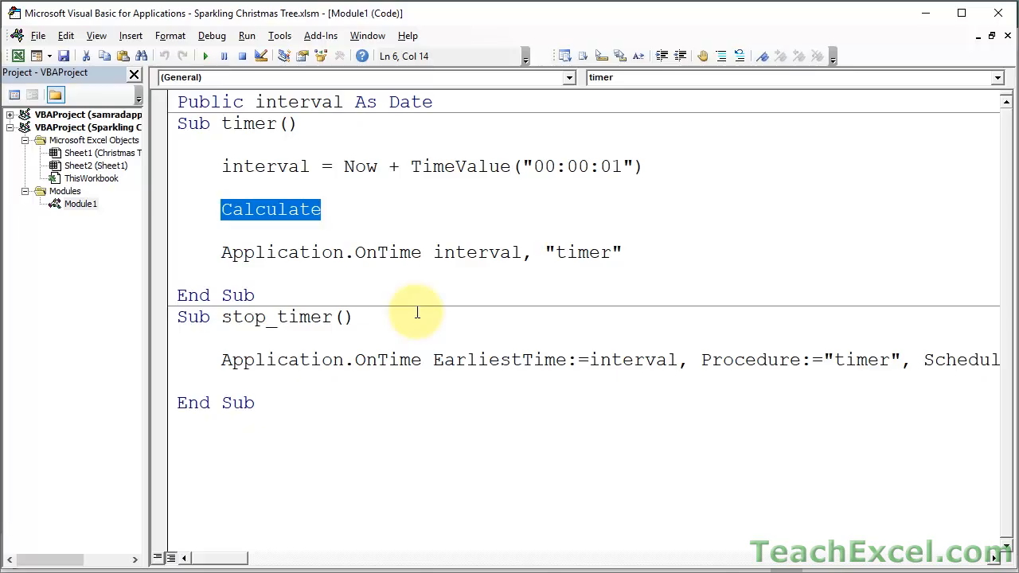
drag(223, 167, 660, 168)
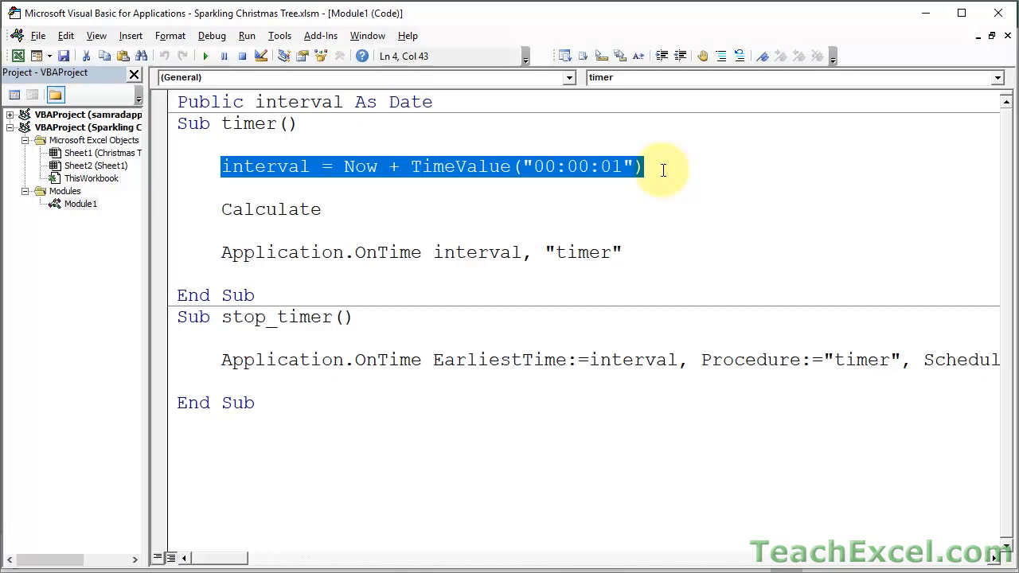
click(662, 169)
double_click(610, 168)
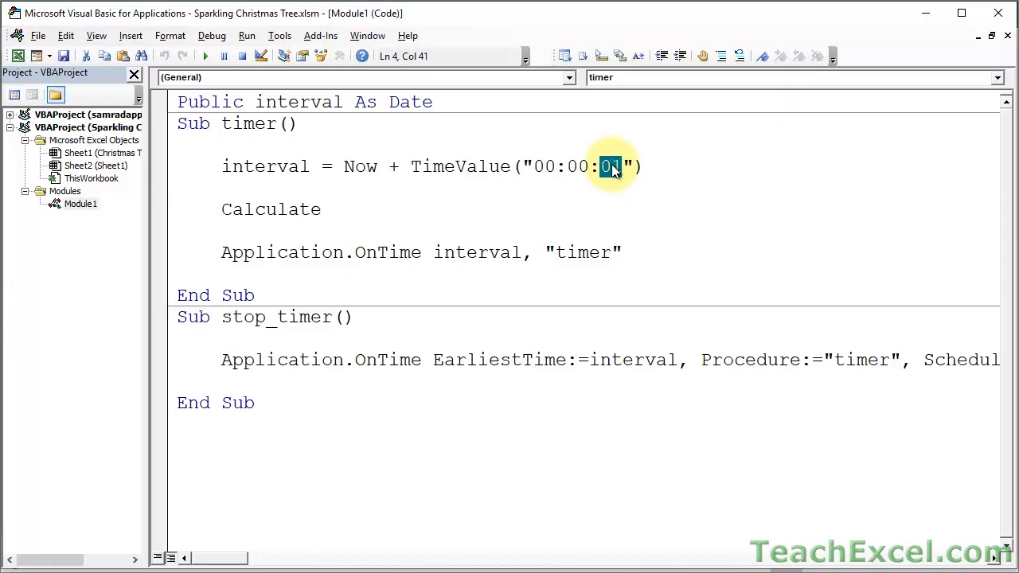
click(412, 252)
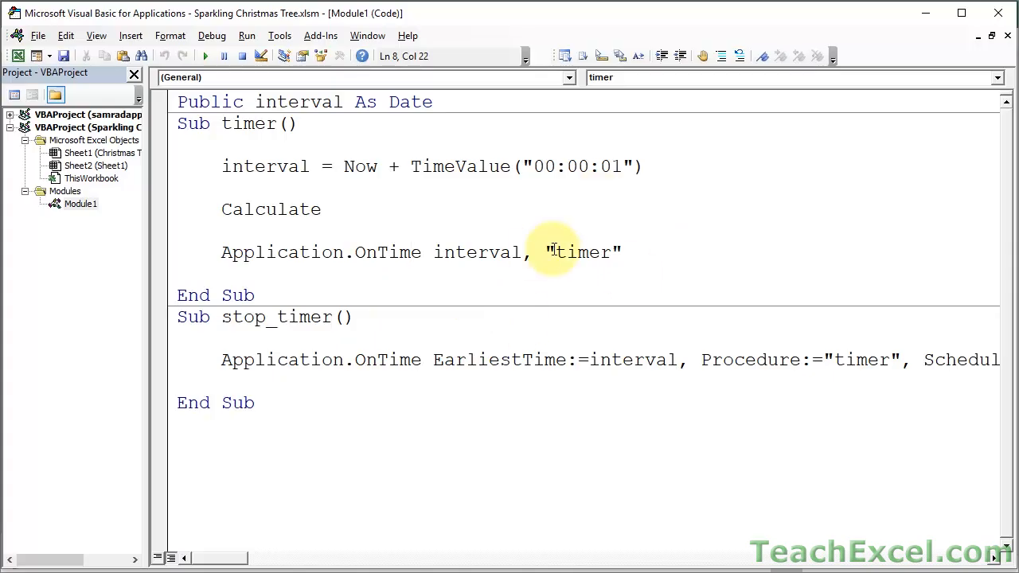
Examine the stop_timer macro, the public interval declaration and the seconds part of the TimeValue argument.
click(228, 362)
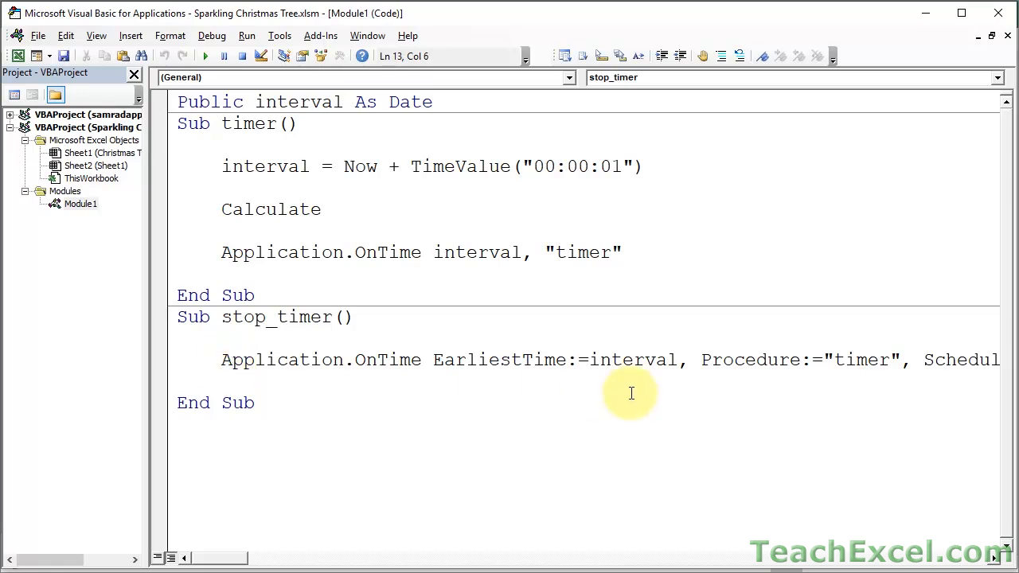
double_click(874, 356)
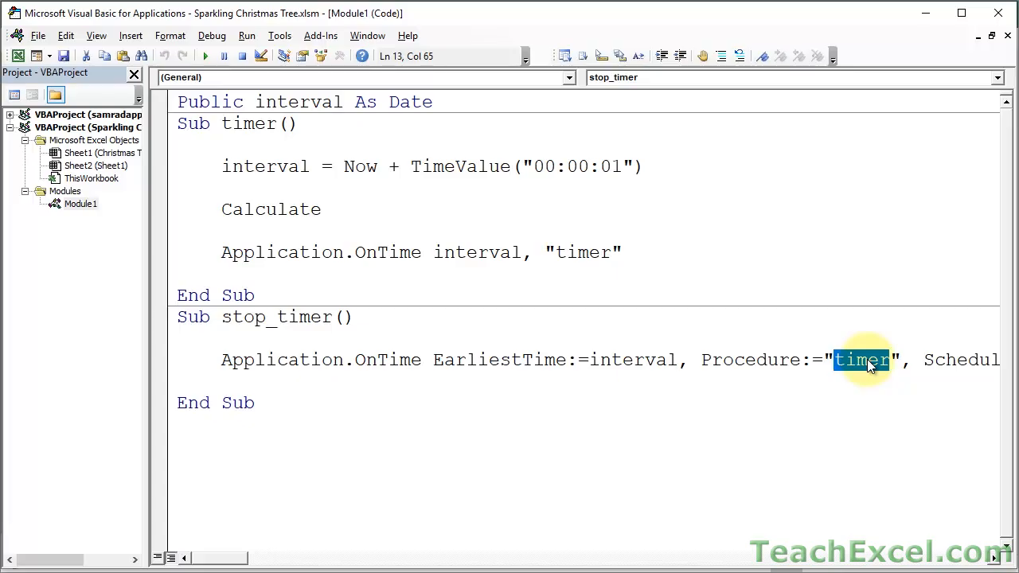
drag(439, 98, 176, 101)
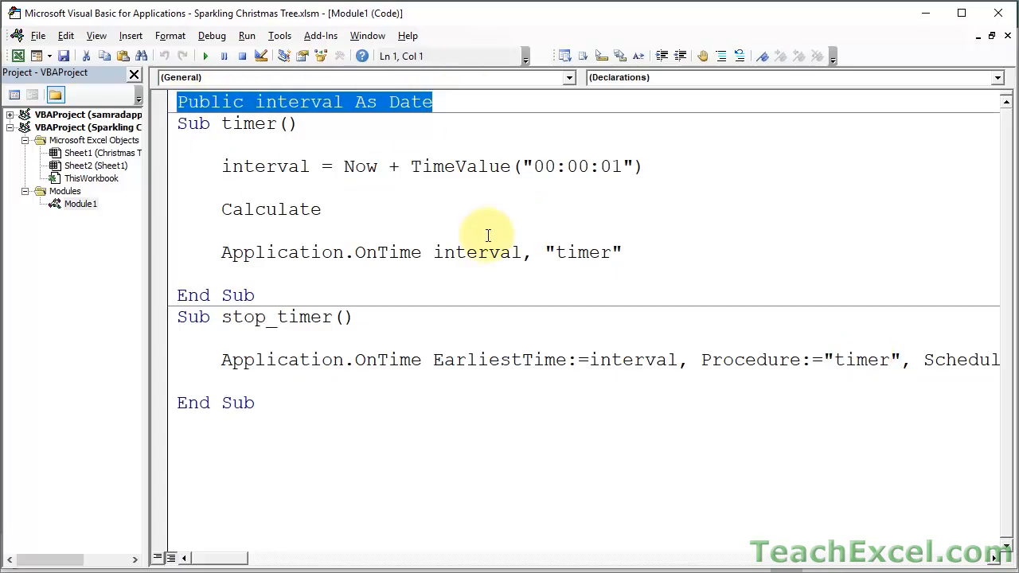
click(427, 226)
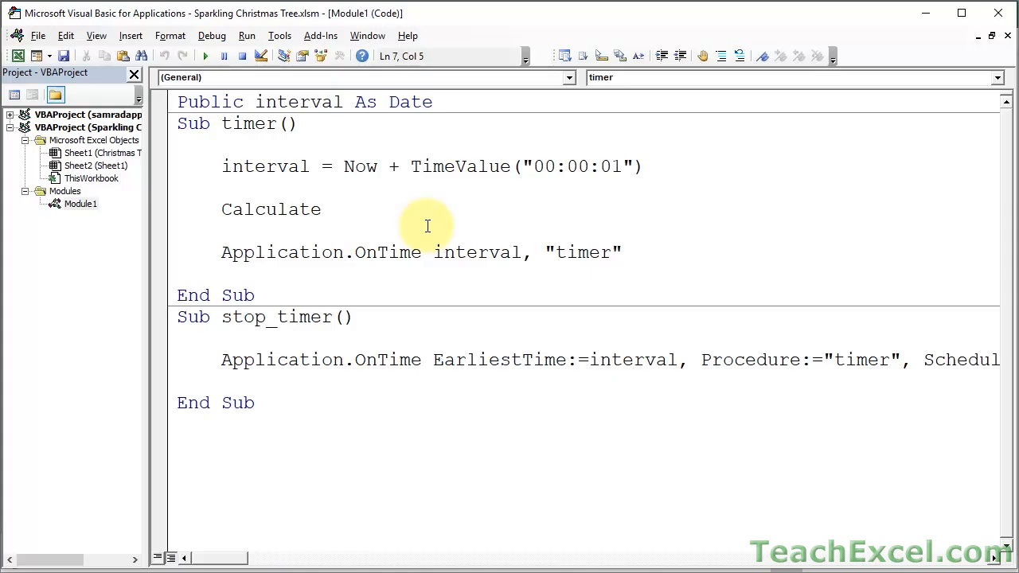
double_click(610, 167)
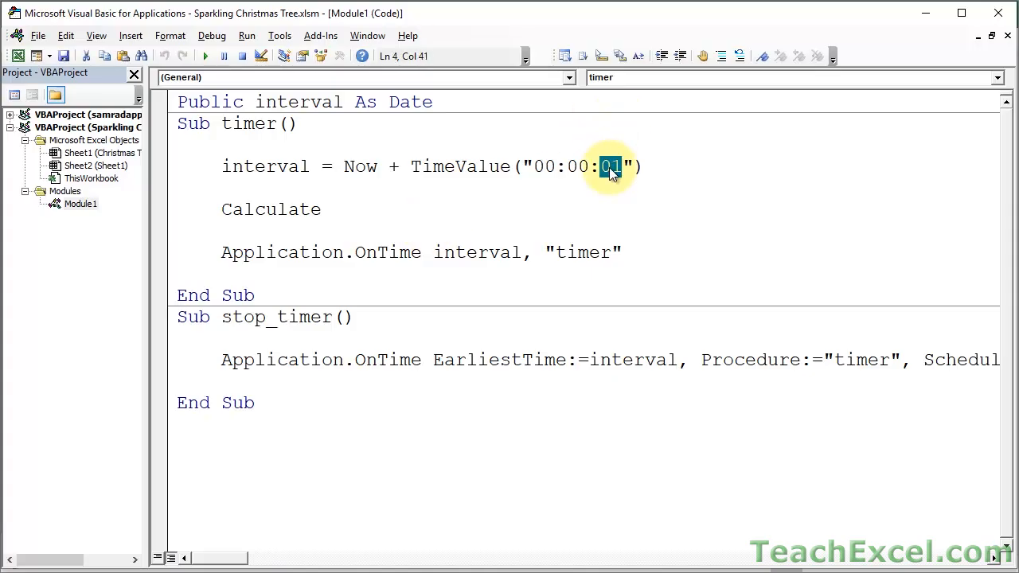
Switch back to the Excel worksheet and draw a rounded rectangle about 0.69" high and 2.41" wide beside the treetop.
click(18, 55)
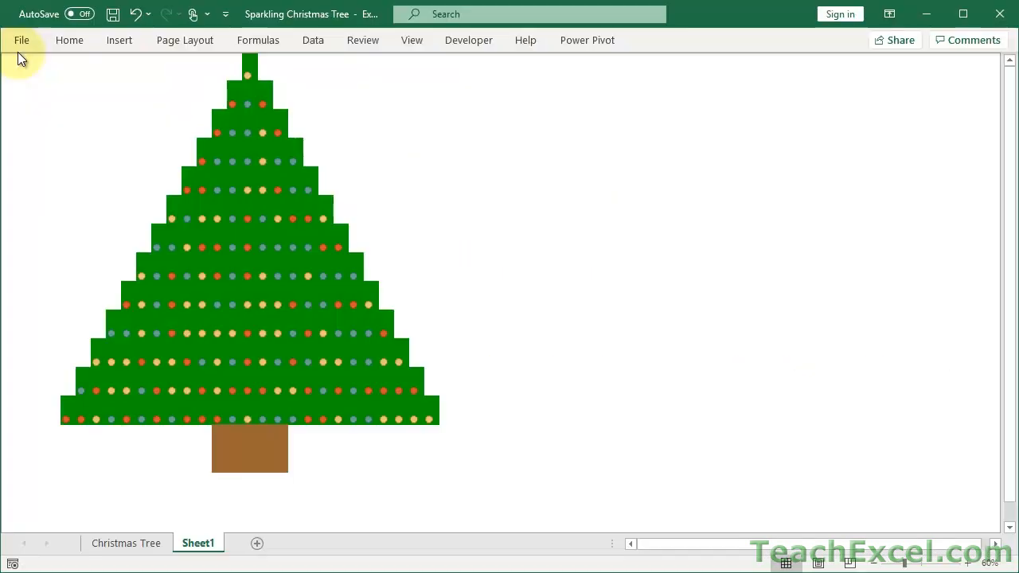
click(126, 40)
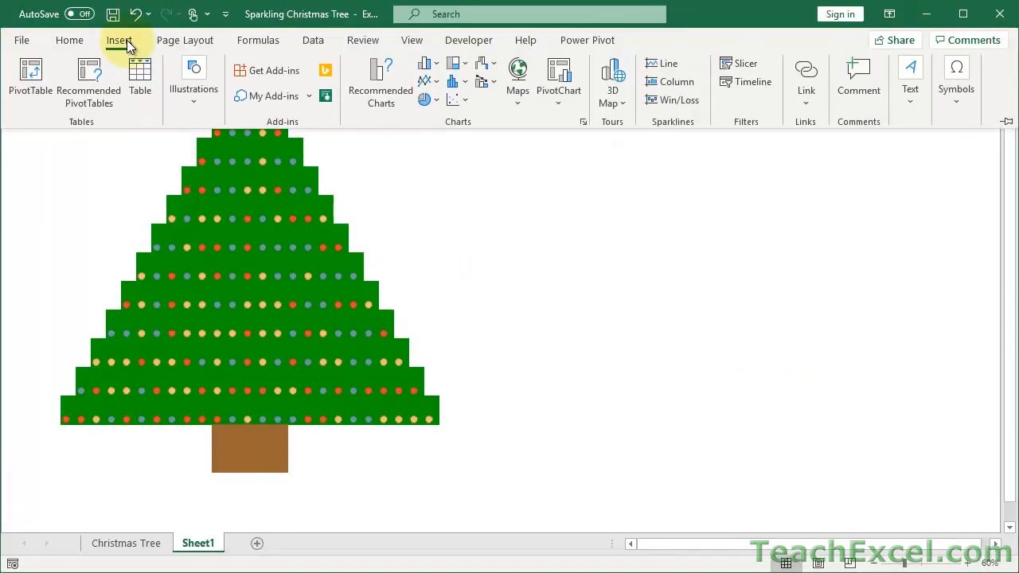
click(196, 101)
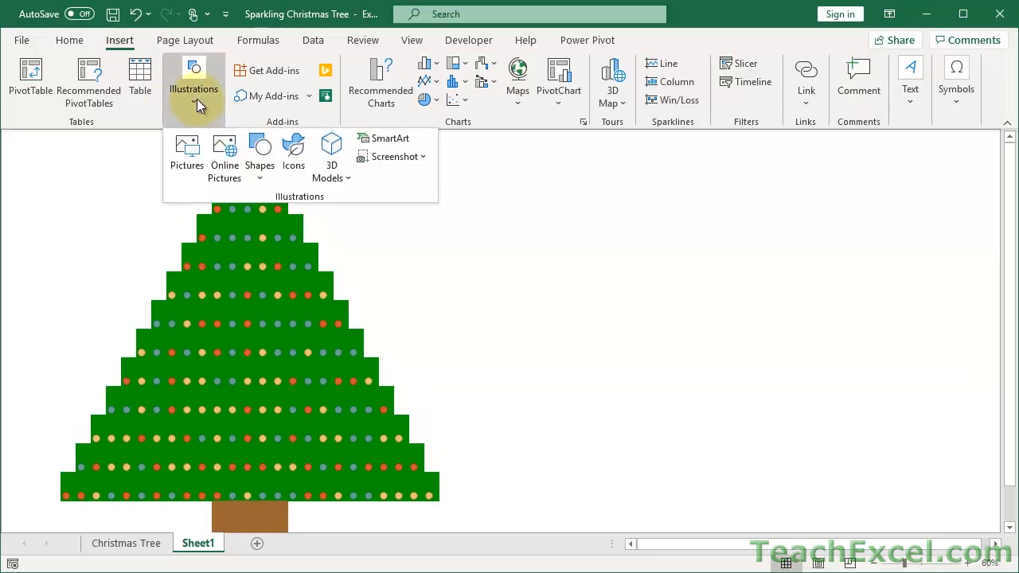
click(255, 153)
click(332, 219)
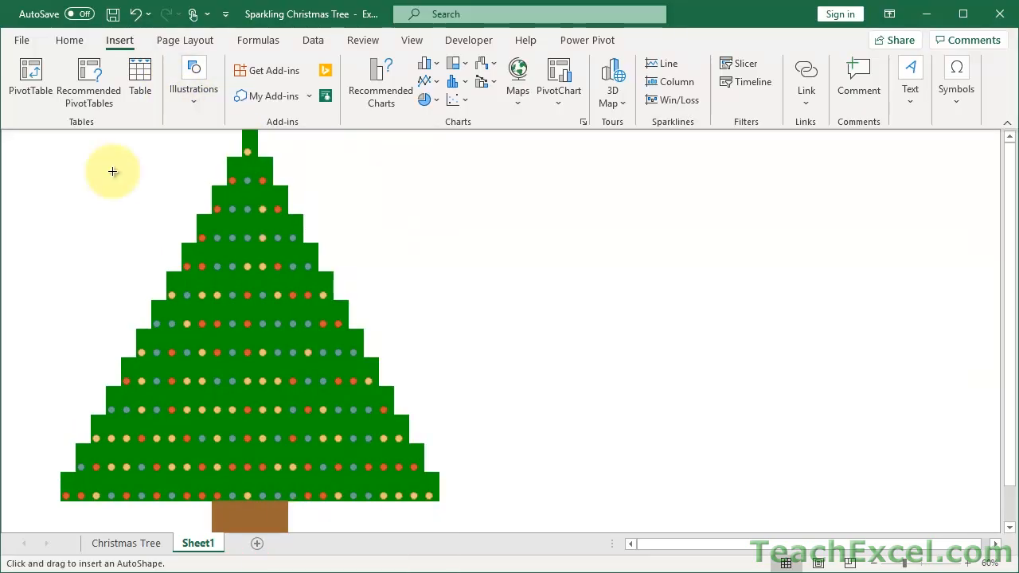
mouse_move(14, 140)
mouse_down()
mouse_move(93, 181)
mouse_move(123, 169)
mouse_up()
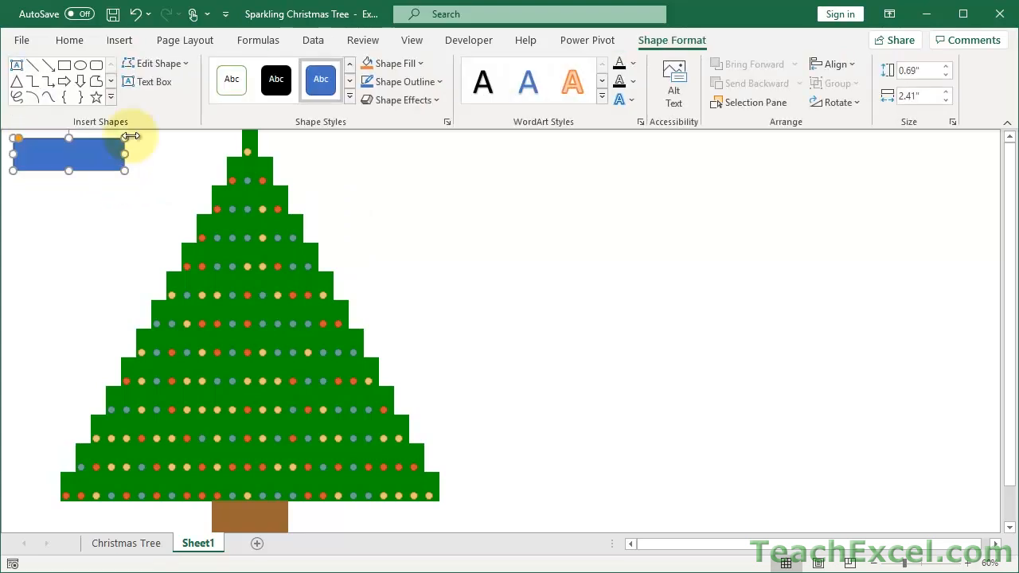
Apply a solid orange theme style to the rounded rectangle and label it "Sparkle".
click(348, 96)
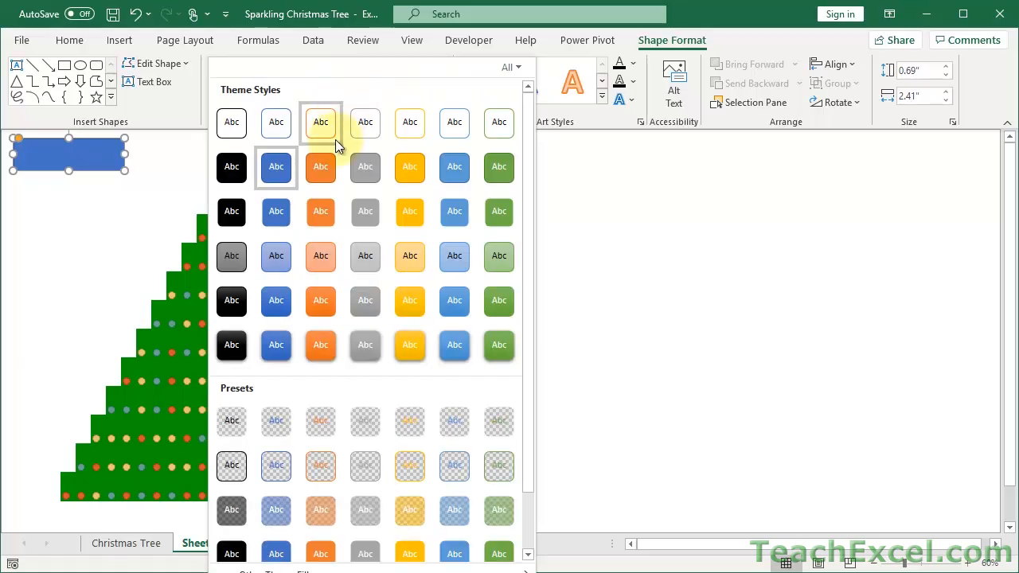
click(323, 211)
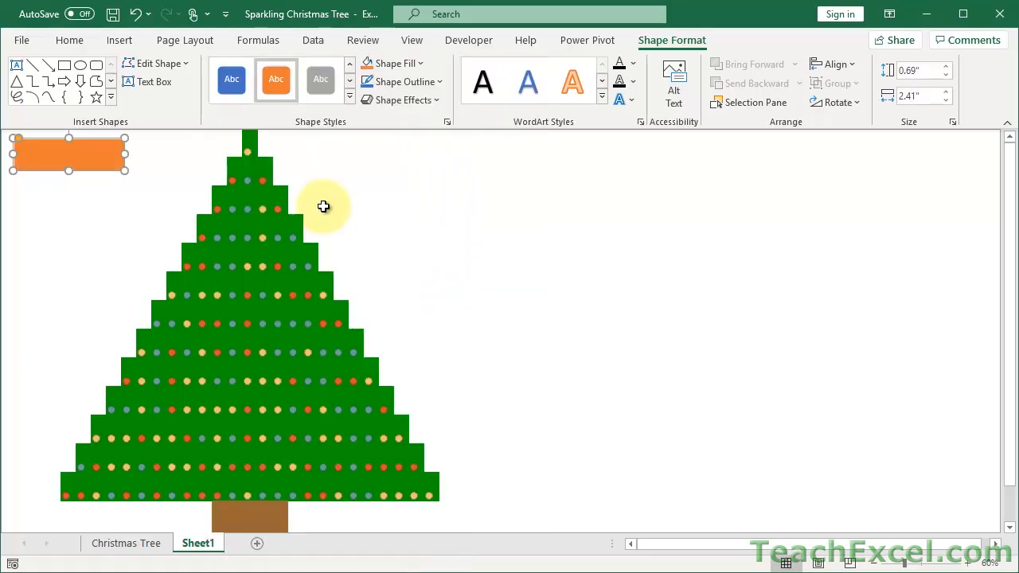
text(Sparkle)
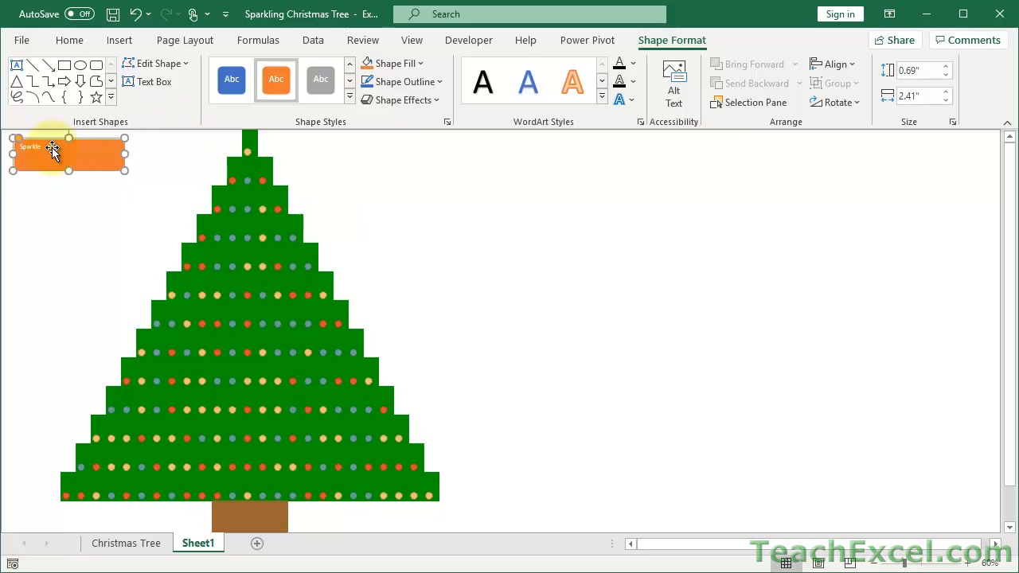
Format the Sparkle label as 24-point bold text, centered horizontally and vertically in the shape.
click(61, 40)
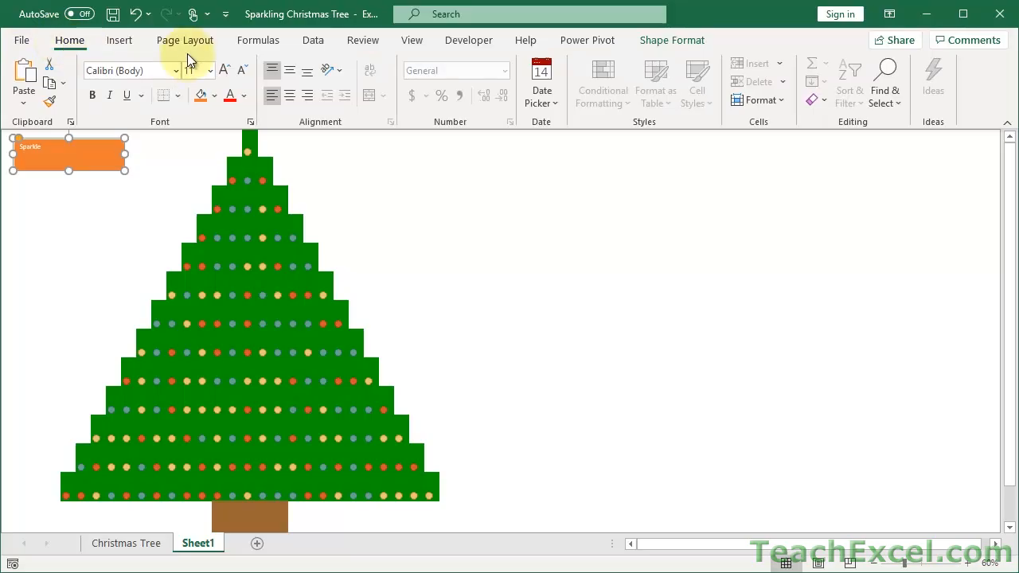
click(208, 71)
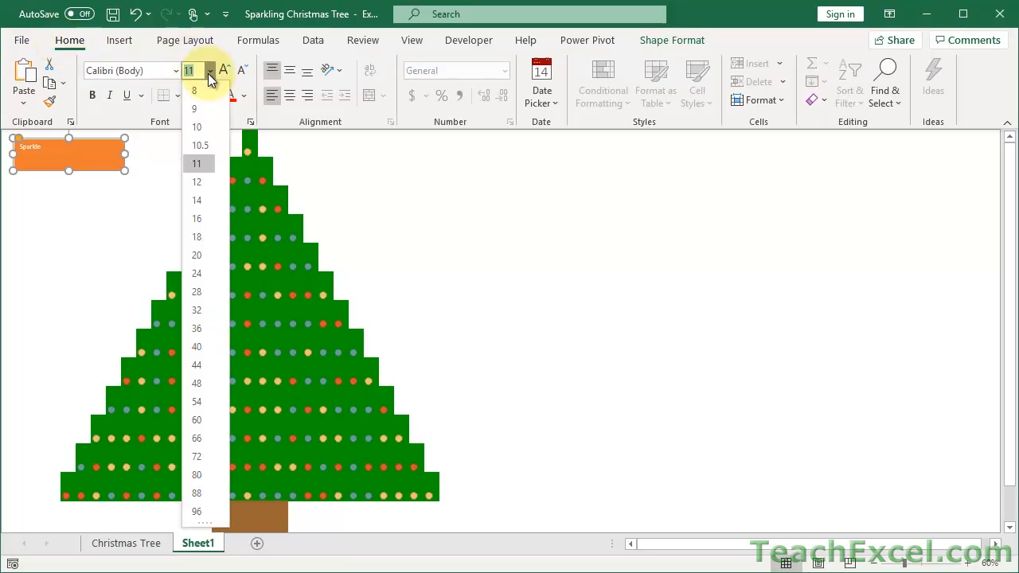
click(199, 280)
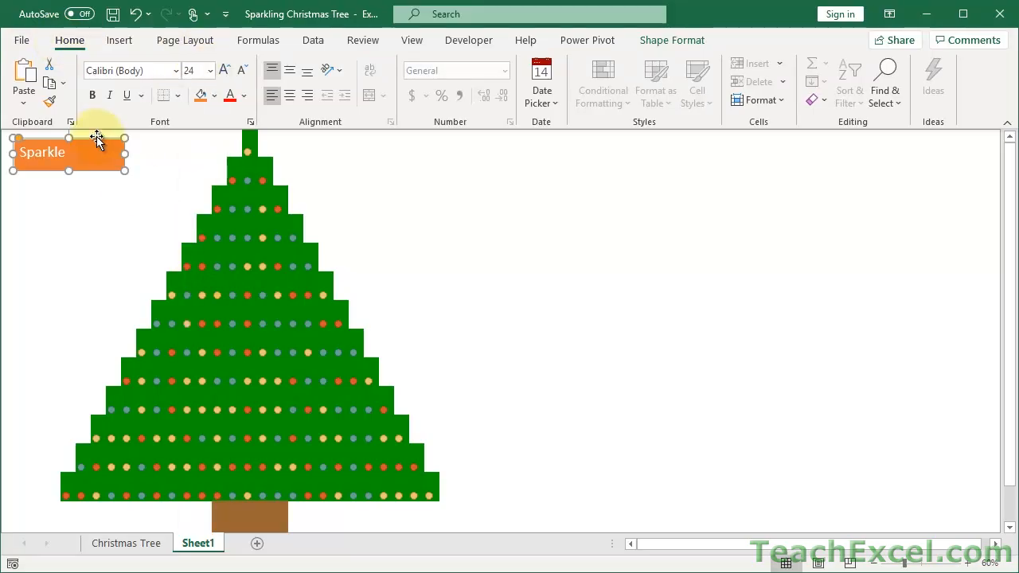
click(93, 94)
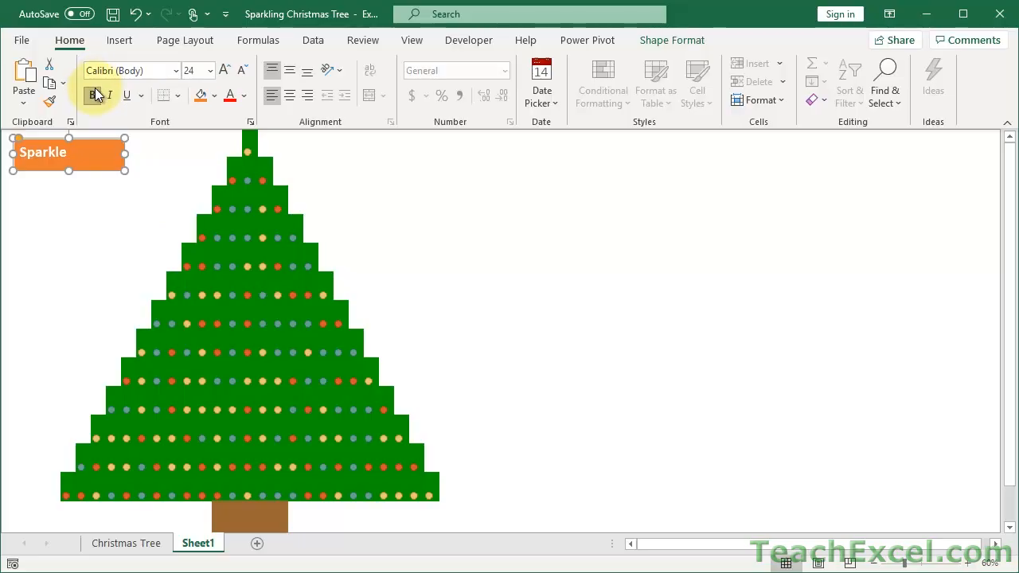
click(289, 95)
click(288, 77)
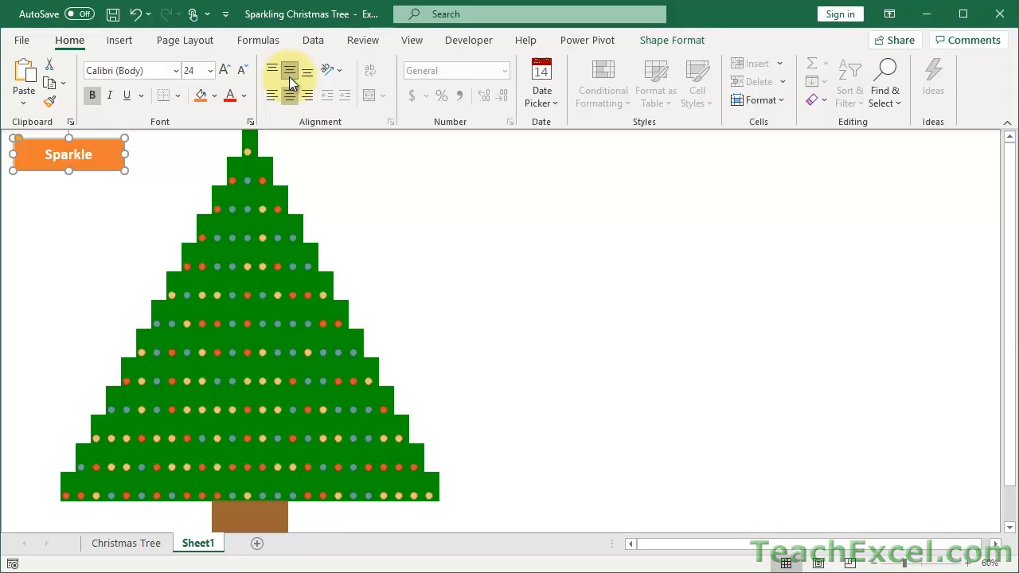
Duplicate the Sparkle button and place the copy directly below the original, roughly aligned with its edges.
key(ctrl+d)
key(Down)
key(Down)
key(Down)
key(Down)
key(Down)
key(Down)
key(Down)
key(Down)
key(Down)
key(Down)
key(Down)
key(Down)
key(Down)
key(Down)
key(Down)
key(Down)
key(Down)
key(Down)
key(Down)
key(Down)
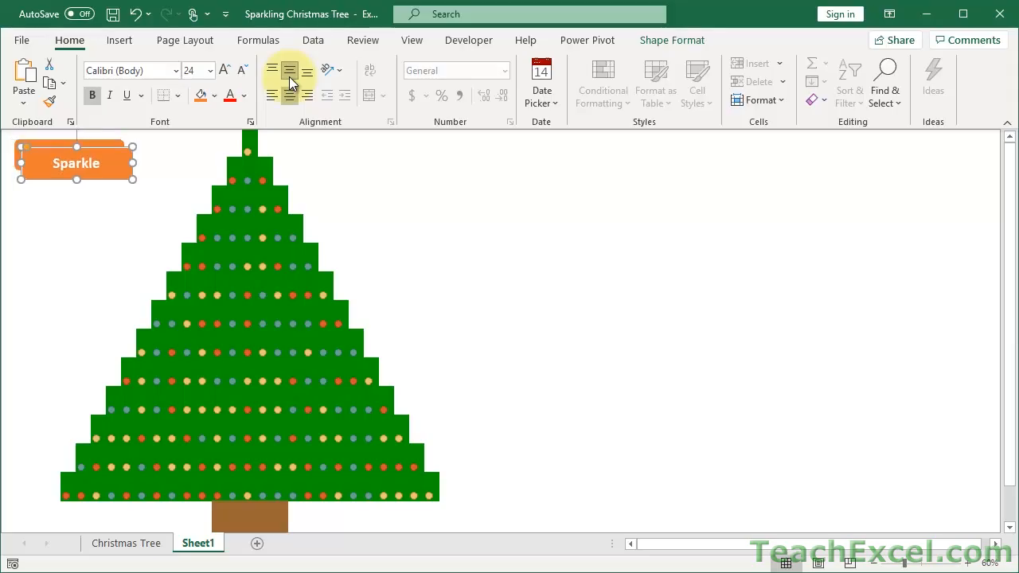
key(Left)
key(Left)
key(Left)
key(Left)
key(Left)
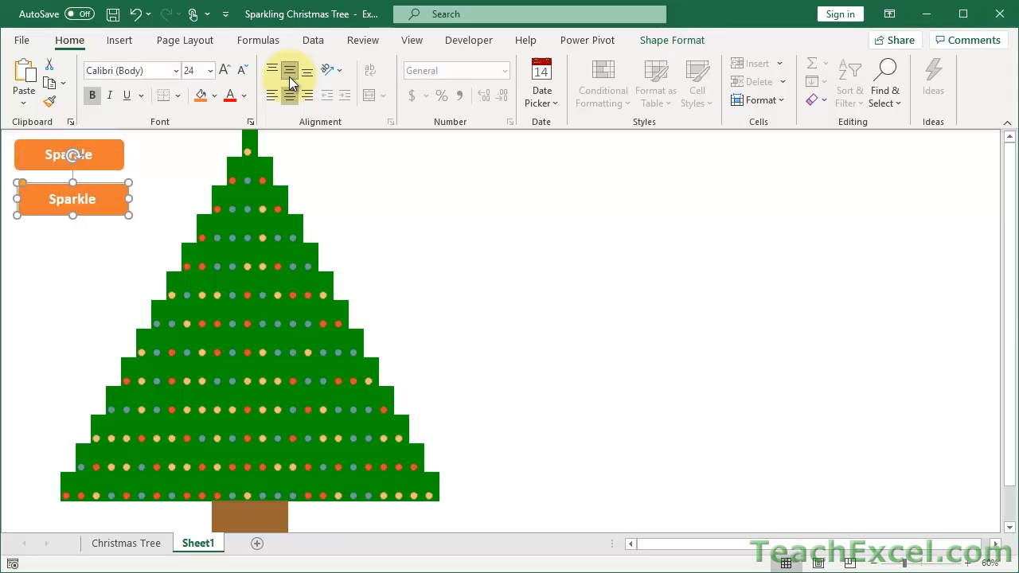
key(Up)
key(Up)
key(Left)
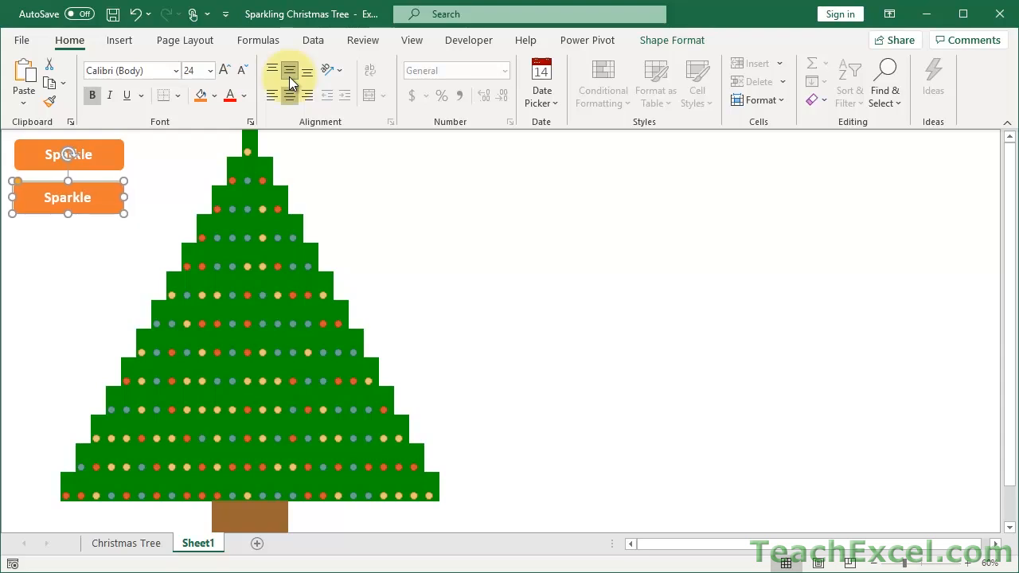
Change the lower button's label to "Stop" and deselect the shape.
click(73, 197)
key(BackSpace)
key(BackSpace)
key(BackSpace)
key(Delete)
key(Delete)
key(Delete)
text(top)
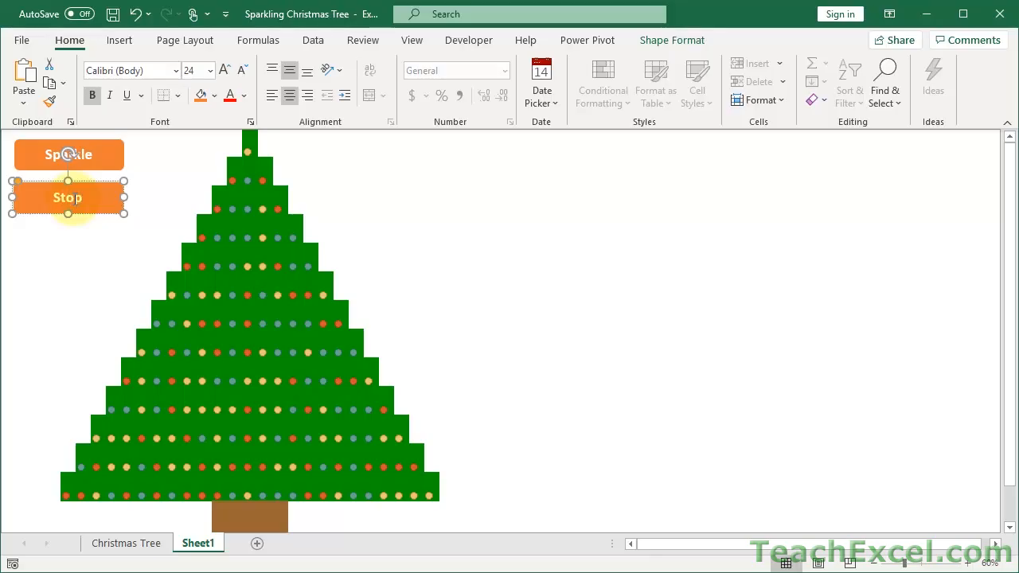
click(79, 285)
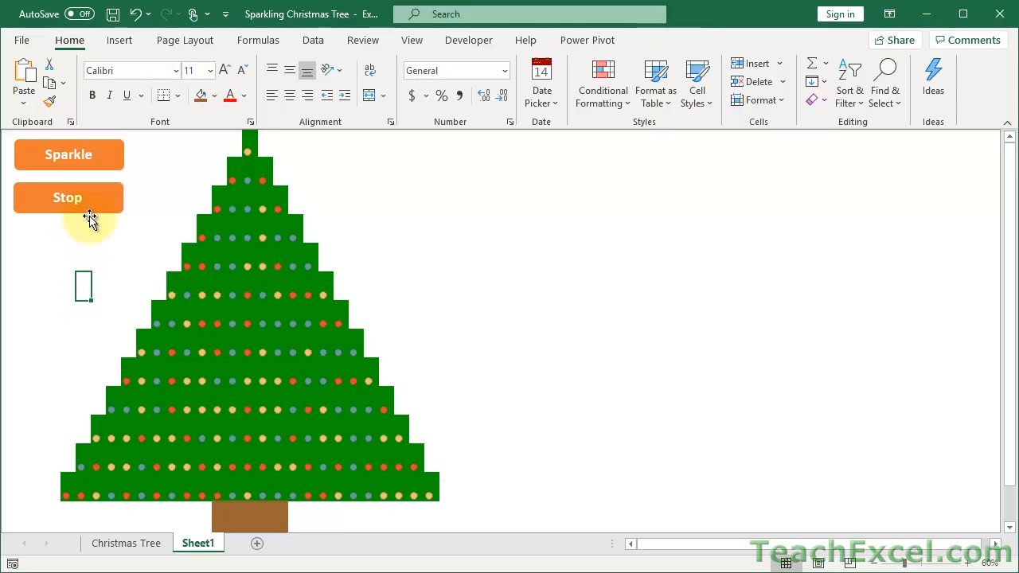
Assign the timer macro to the Sparkle button.
right_click(100, 166)
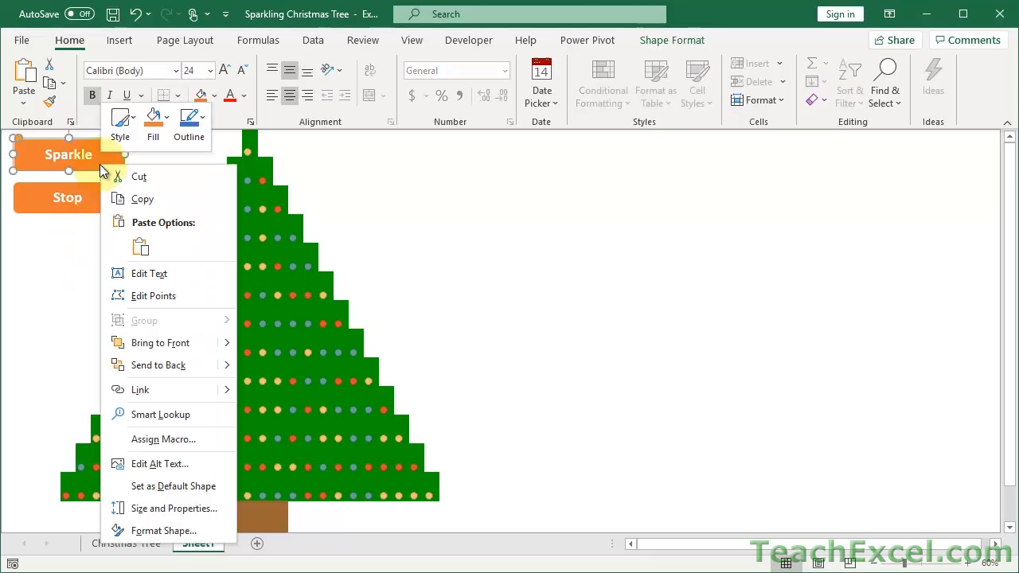
click(201, 437)
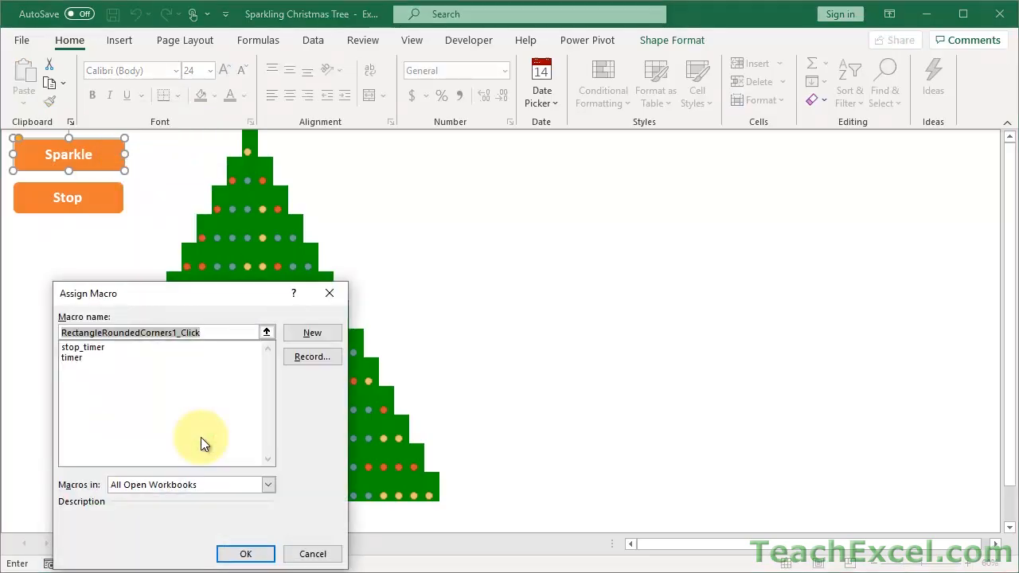
click(70, 358)
click(262, 550)
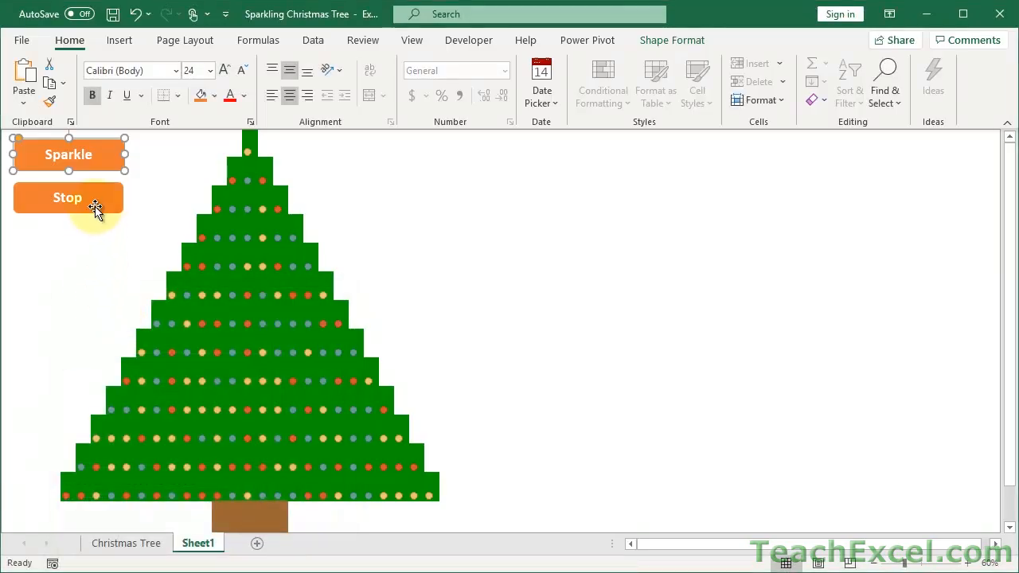
Assign the stop_timer macro to the Stop button.
right_click(94, 204)
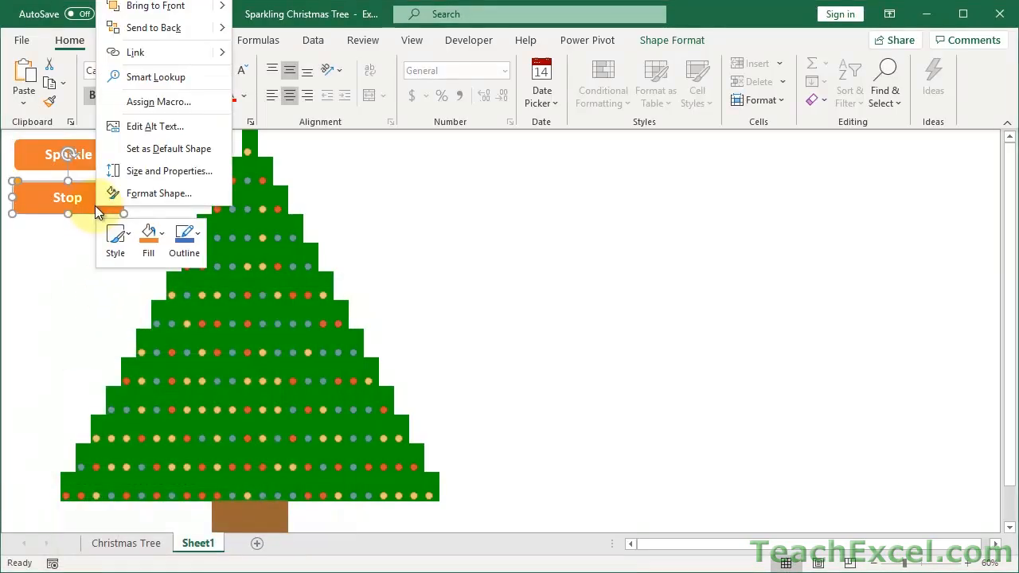
click(147, 97)
click(36, 5)
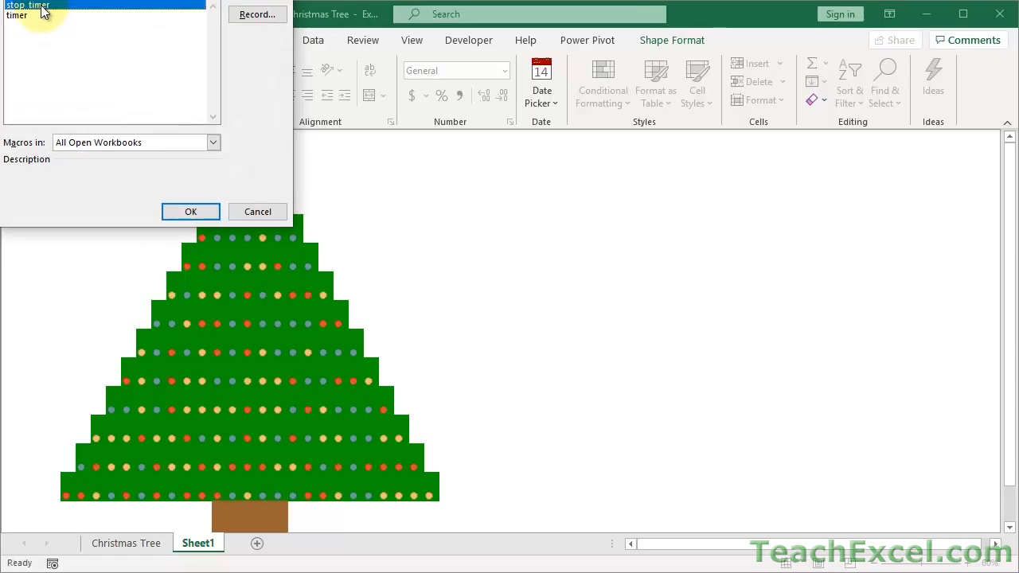
click(191, 212)
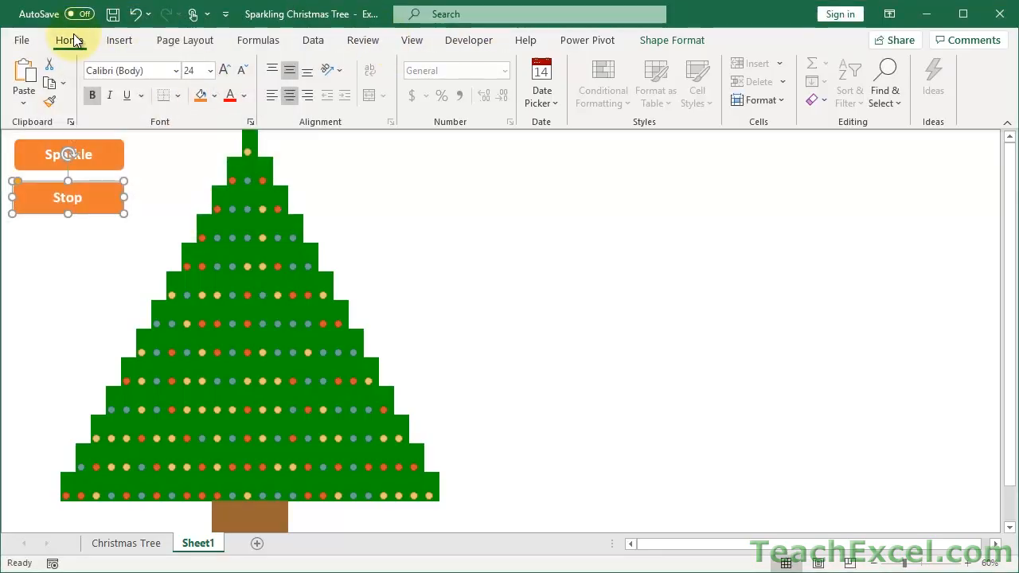
Collapse the ribbon and run the Sparkle button to test the tree's blinking lights.
double_click(70, 40)
click(55, 172)
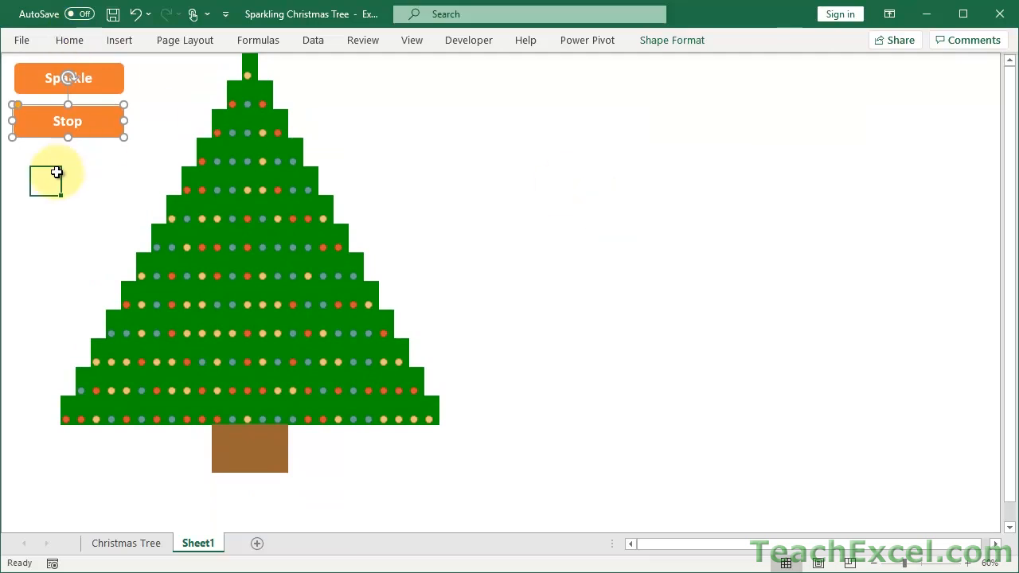
click(56, 89)
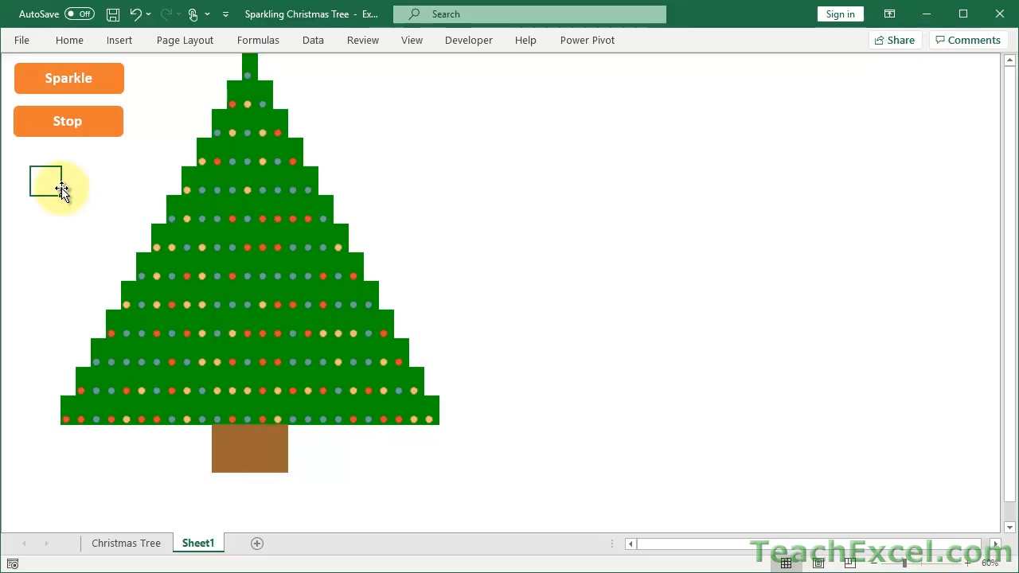
Add a new worksheet after Sheet1 and show the formula bar.
click(256, 544)
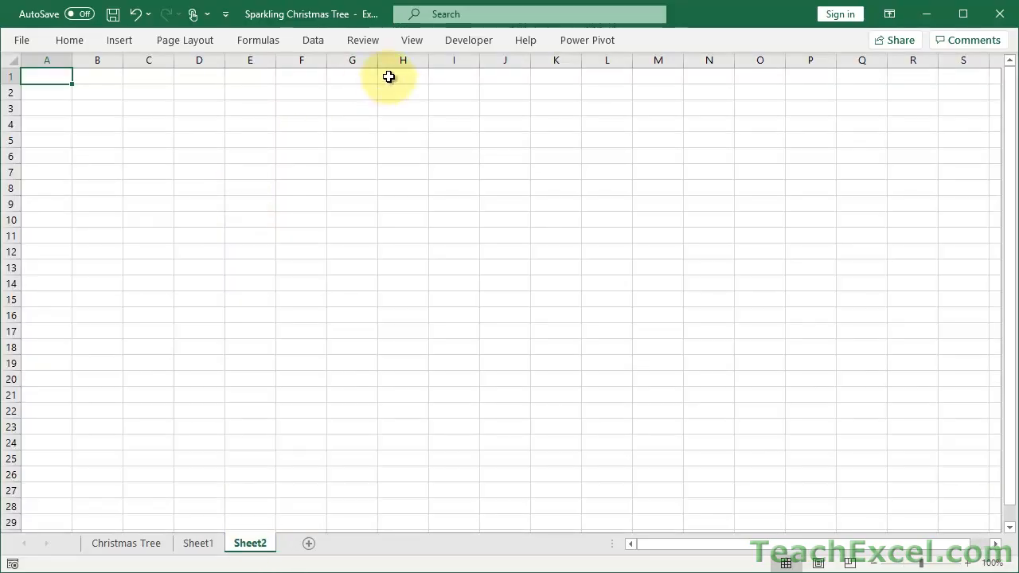
double_click(403, 44)
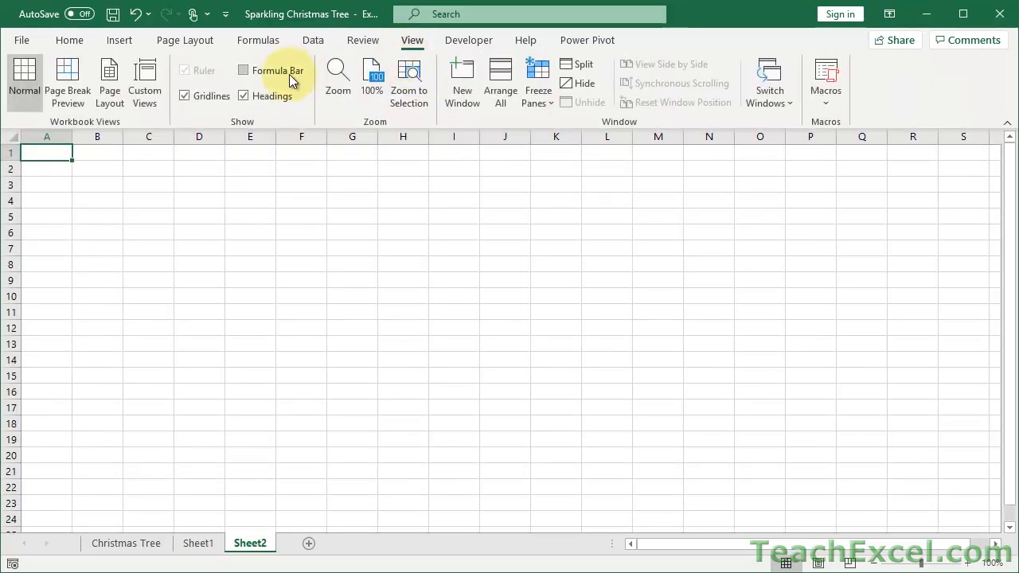
click(281, 75)
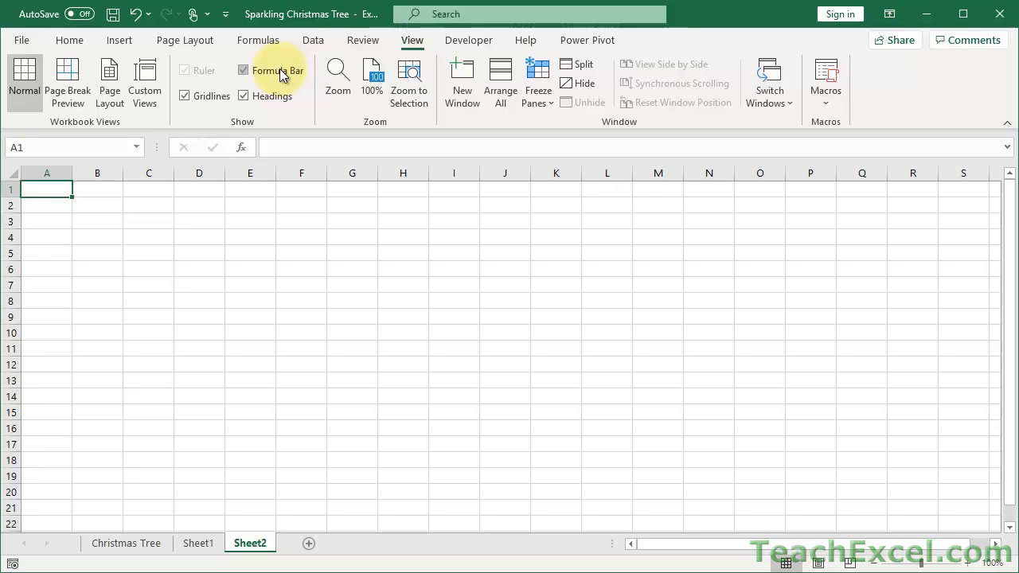
Enter =IF(ABS(COLUMN($D$1)-COLUMN())<=ROW()-1,RANDBETWEEN(1,3),"") in cell A1 of Sheet2.
double_click(45, 191)
text(=IF(ABS(COLUMN($O$1)-COLUMN())<=ROW()-1,RANDBETWEEN(1,3),""))
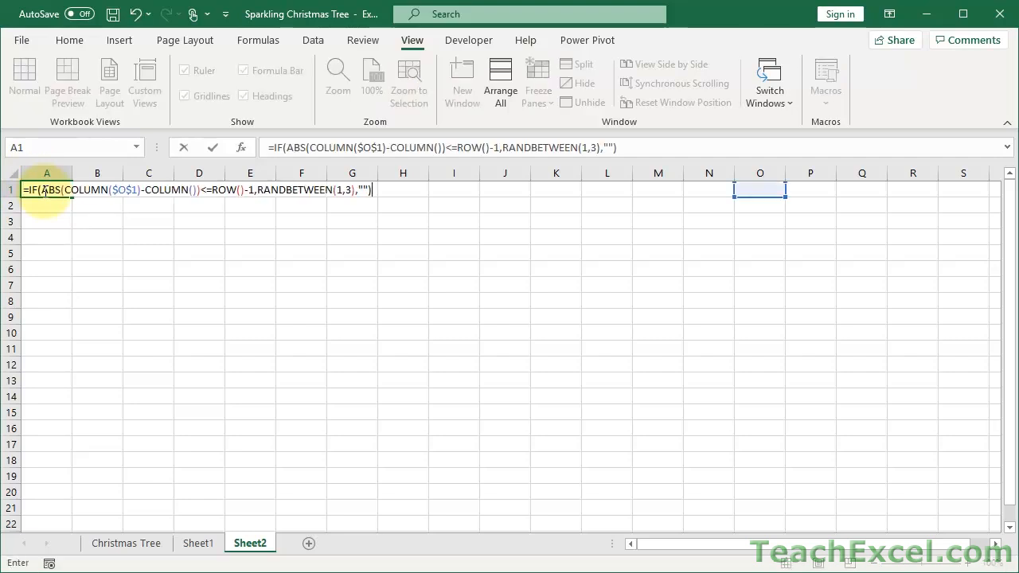
click(127, 191)
text(D)
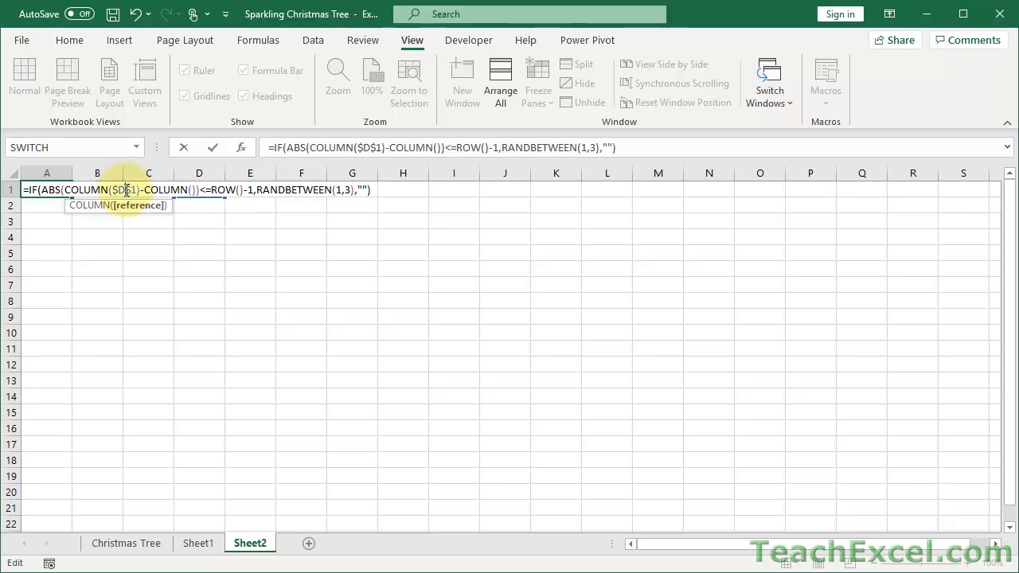
key(ctrl+Return)
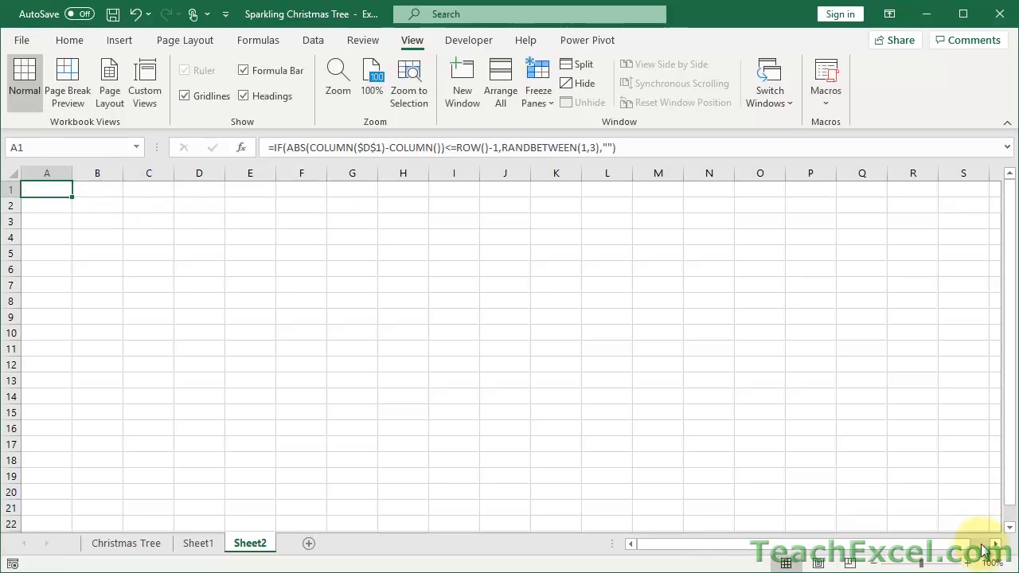
Fill the A1 formula across A1:G10 and clear rows 5 to 10, leaving a four-row triangle of random numbers.
ctrl+scroll(125, 190, up, 2)
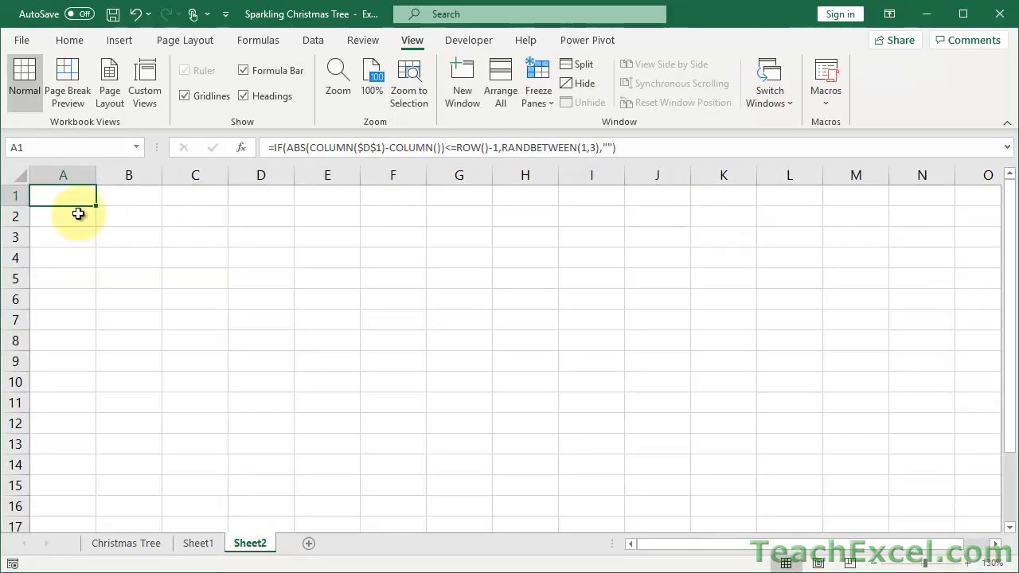
drag(95, 206, 464, 382)
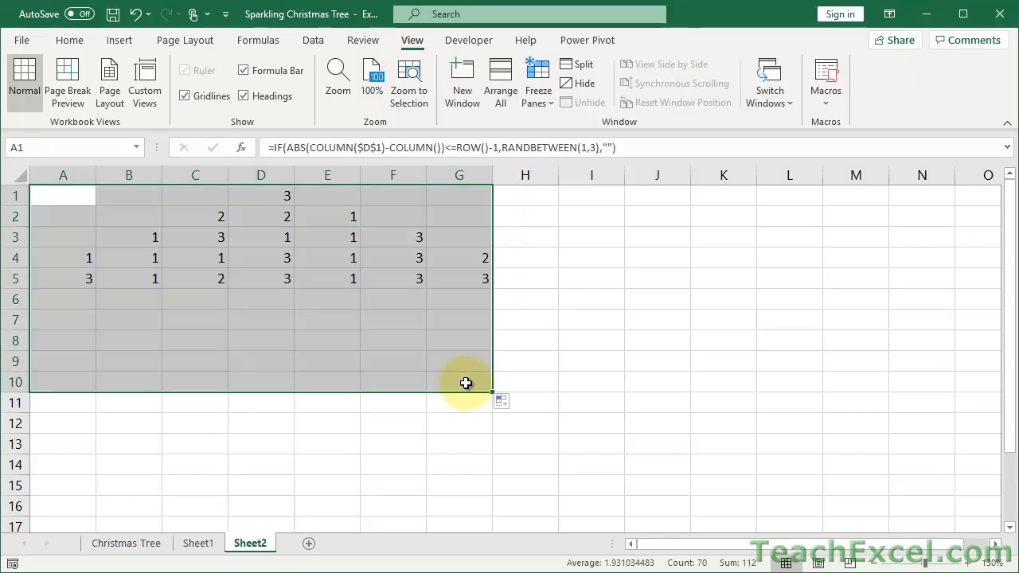
drag(11, 272, 8, 382)
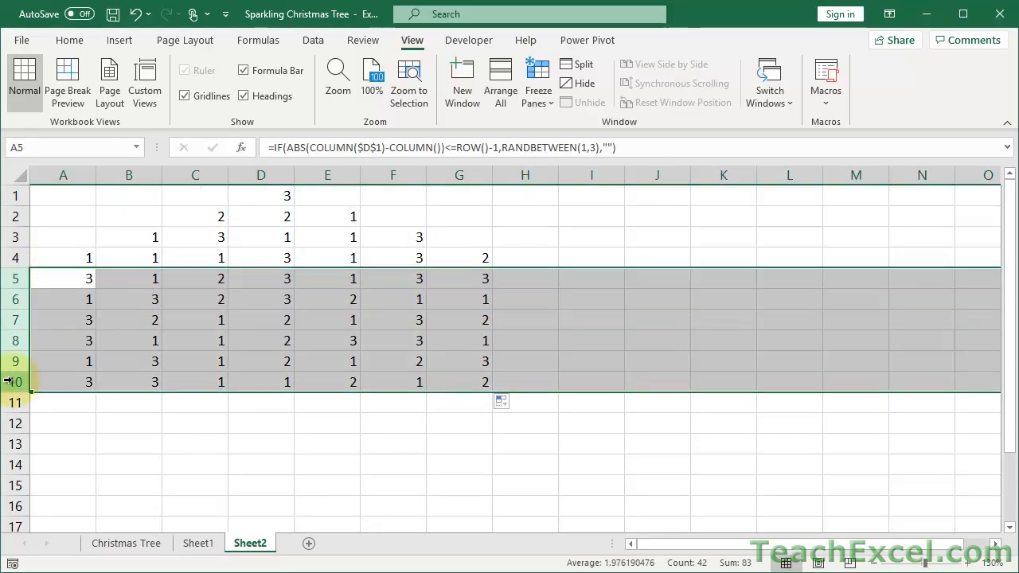
key(Delete)
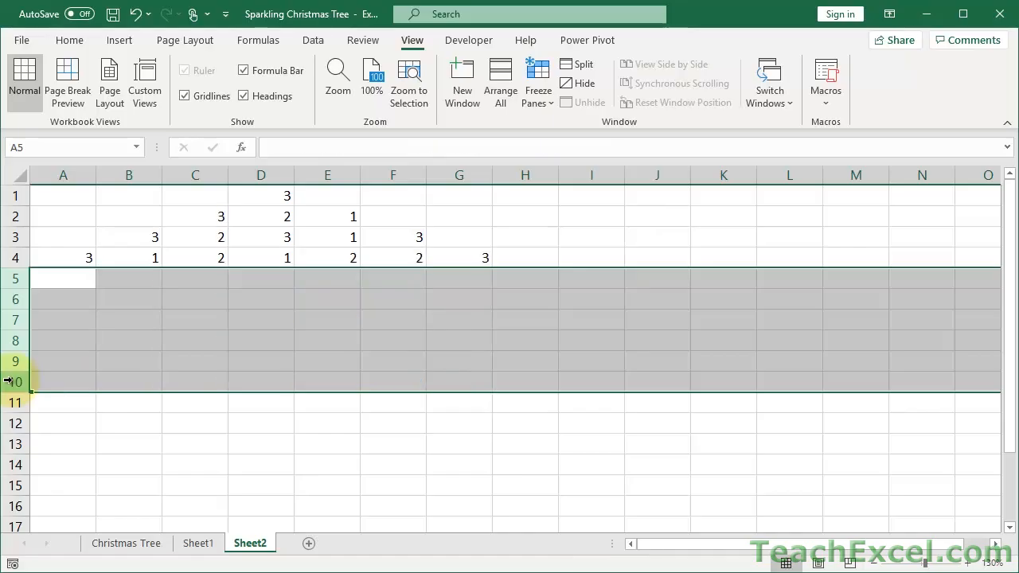
Open the formula in D1, the tree's centre column, and examine the IF function's empty false result and RANDBETWEEN(1,3) true result.
click(264, 199)
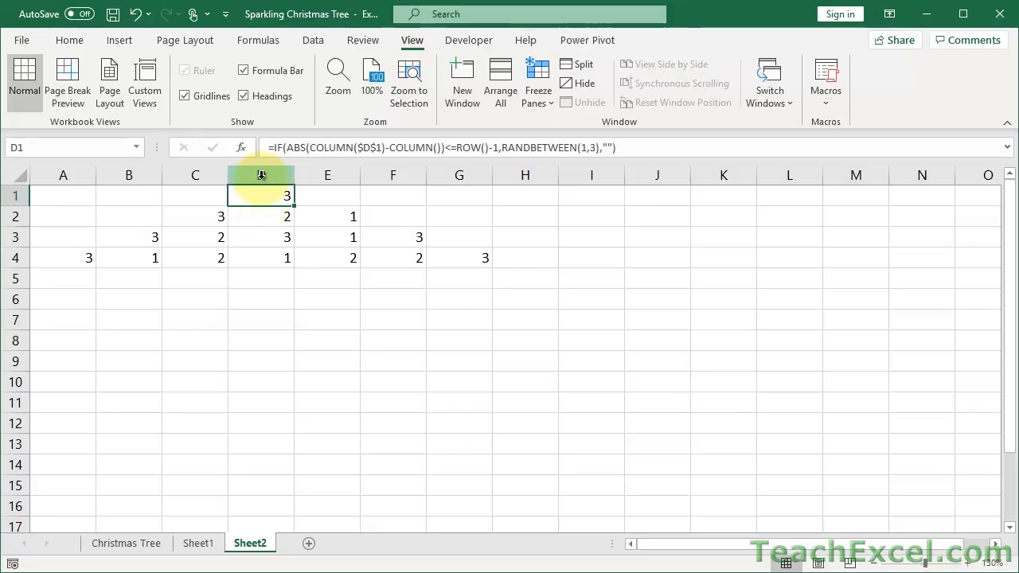
click(261, 175)
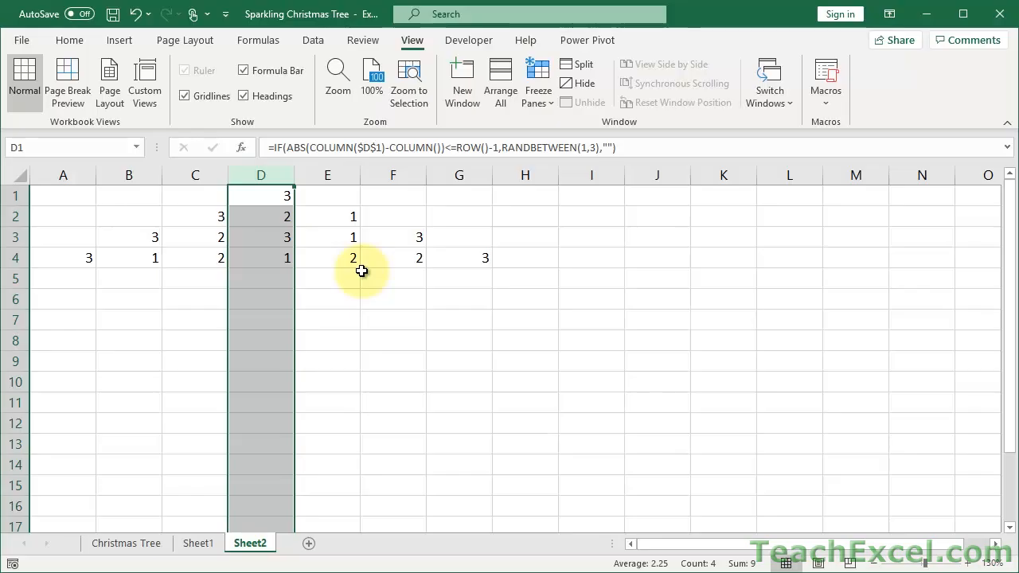
click(966, 563)
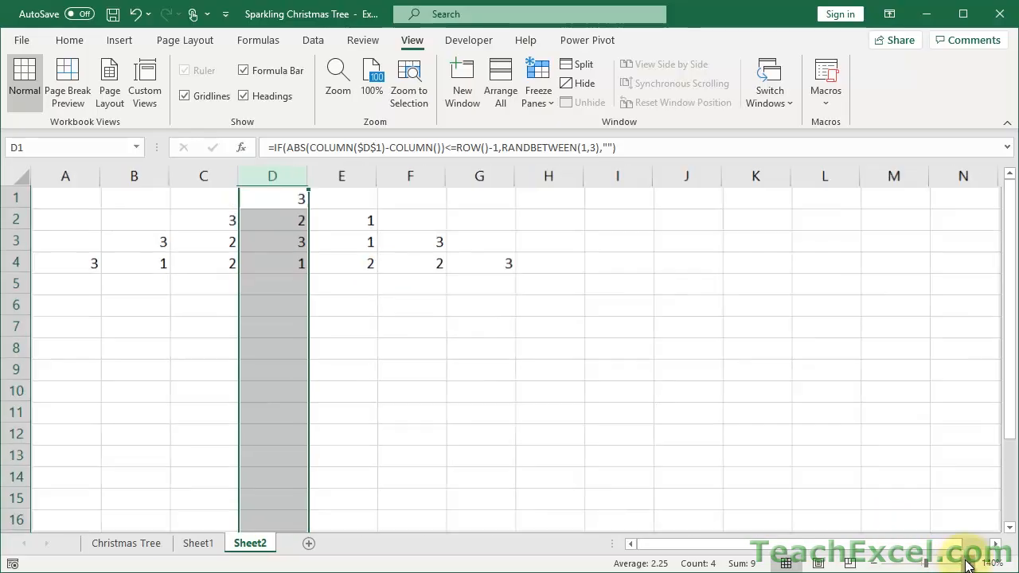
click(965, 564)
click(965, 564)
click(966, 564)
click(341, 209)
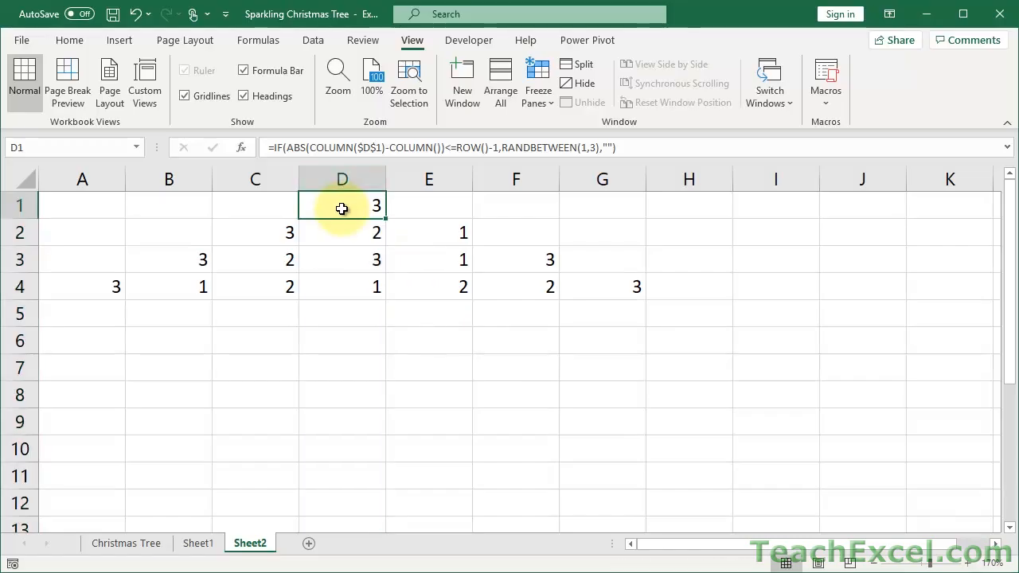
double_click(341, 209)
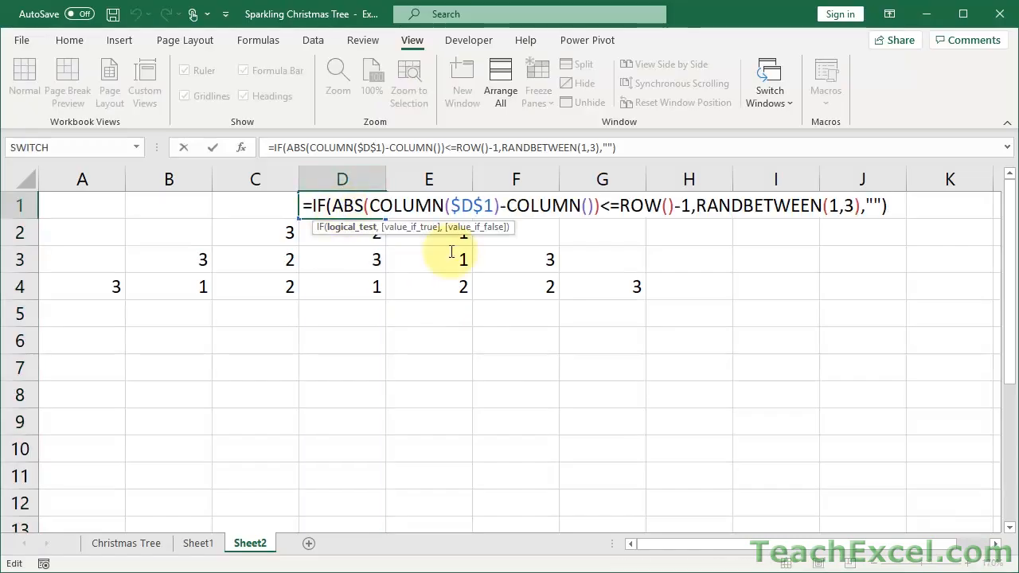
double_click(317, 206)
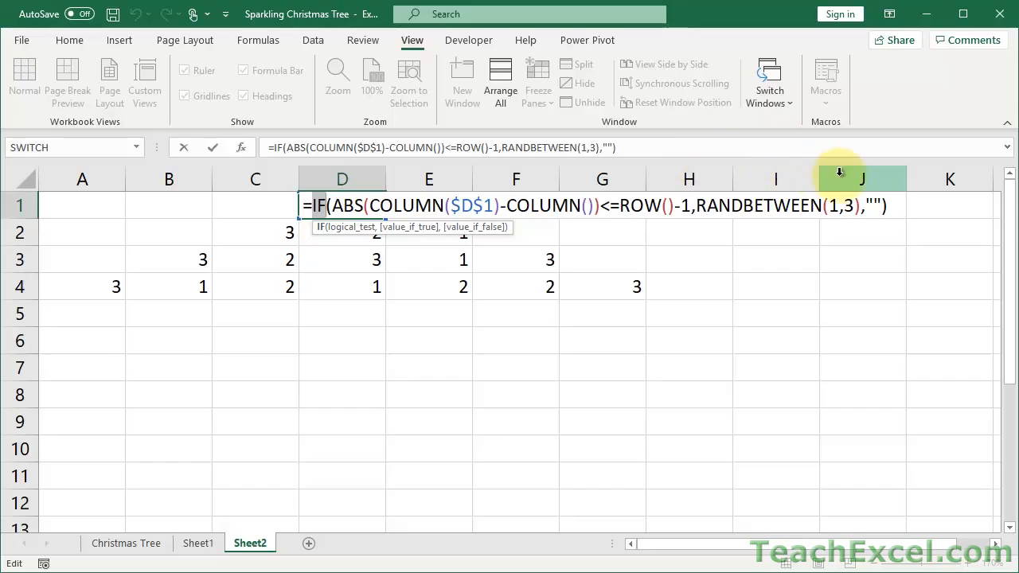
drag(868, 206, 881, 205)
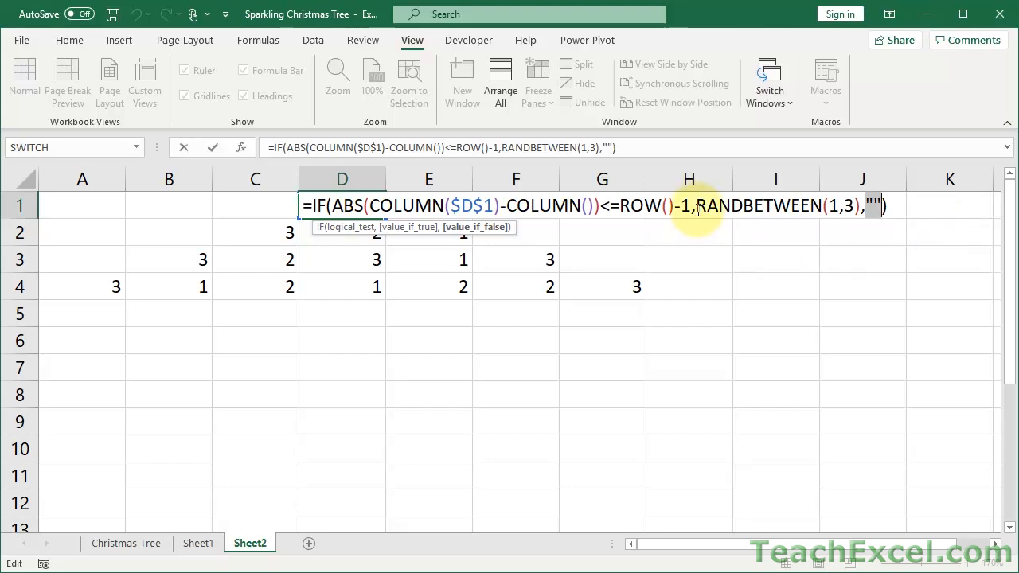
drag(694, 205, 861, 206)
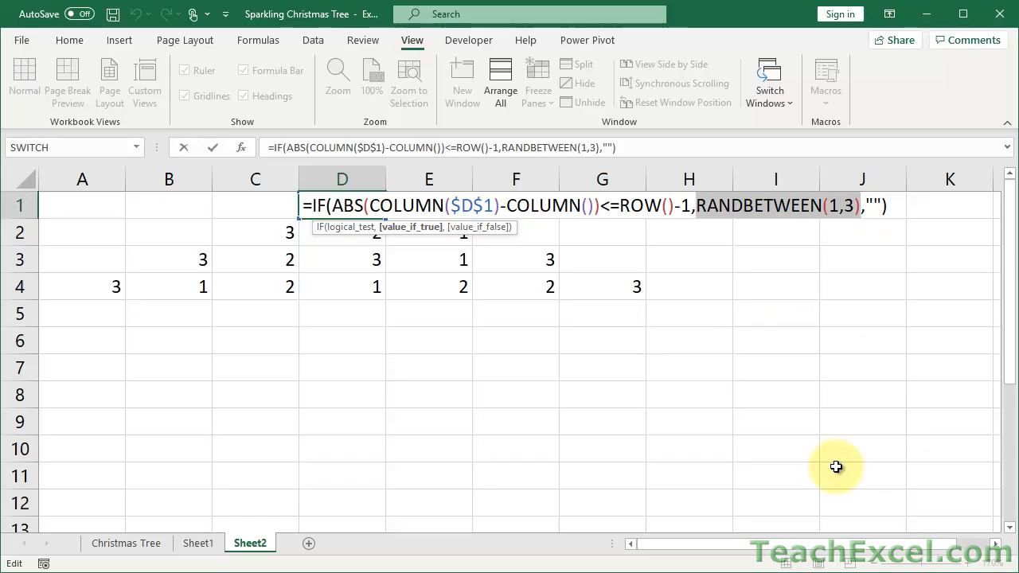
click(841, 206)
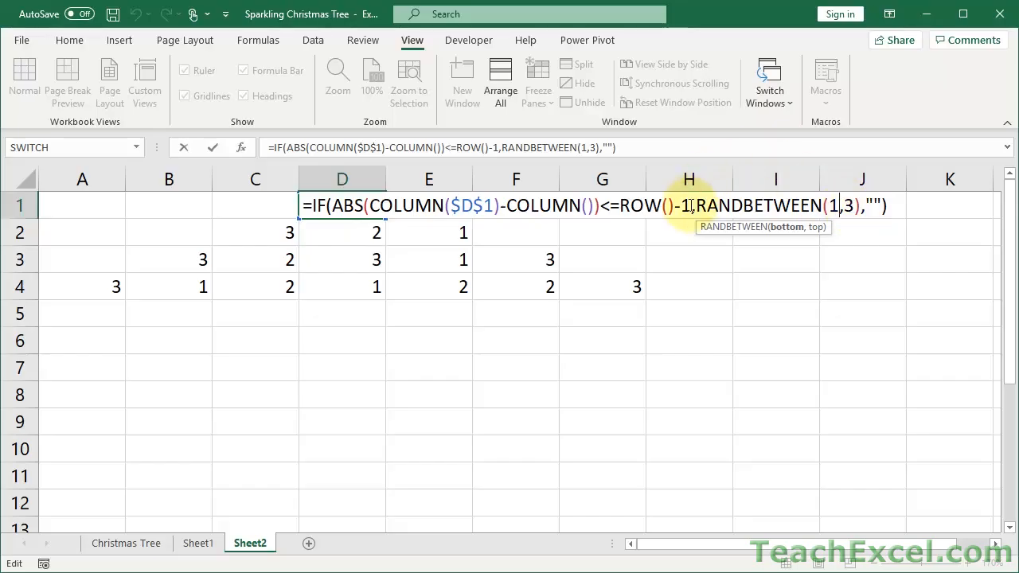
drag(696, 206, 862, 207)
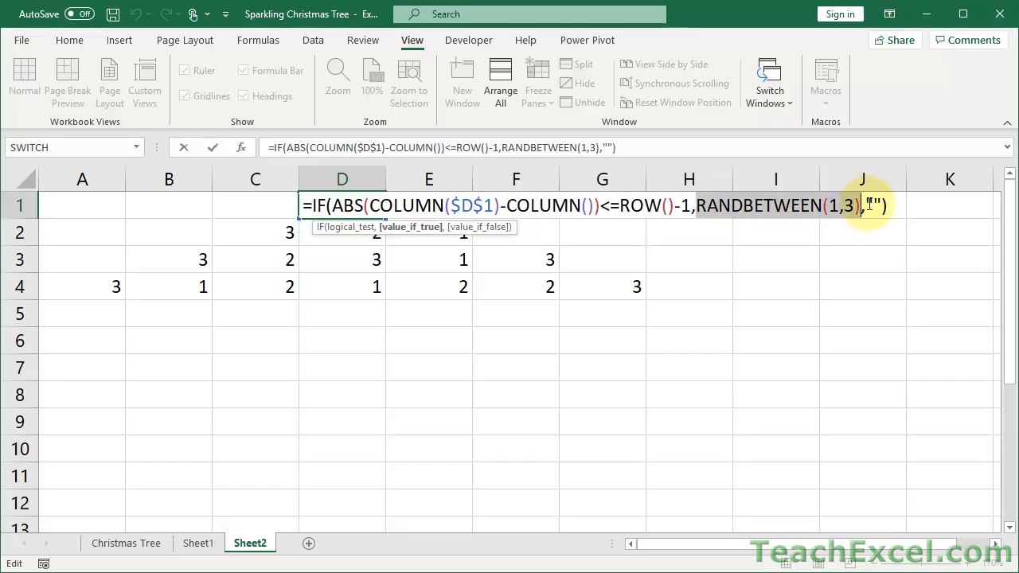
Examine the logical test in D1's formula part by part: ABS, COLUMN($D$1), COLUMN(), ROW() and the -1.
drag(691, 206, 336, 206)
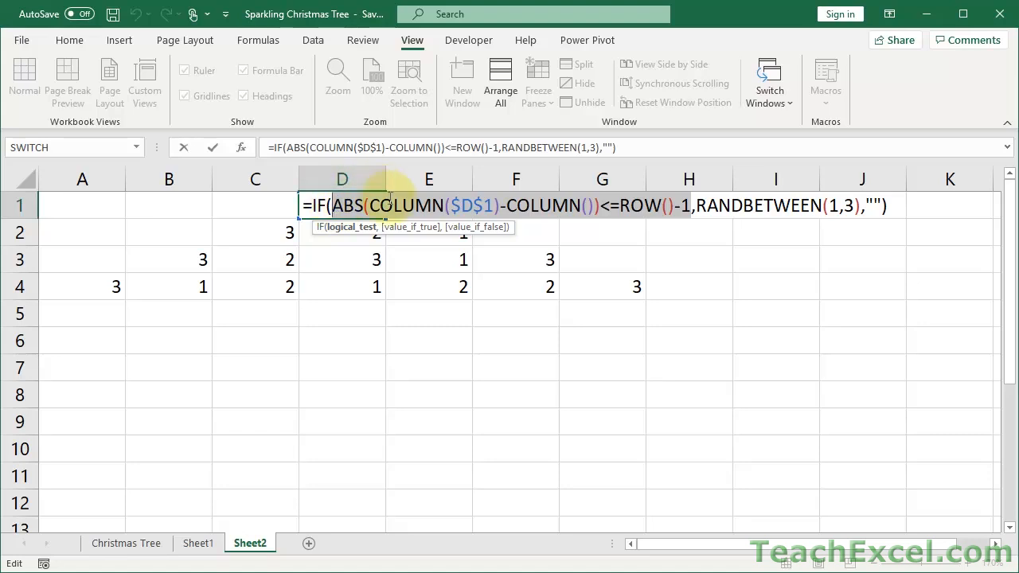
click(347, 210)
double_click(347, 209)
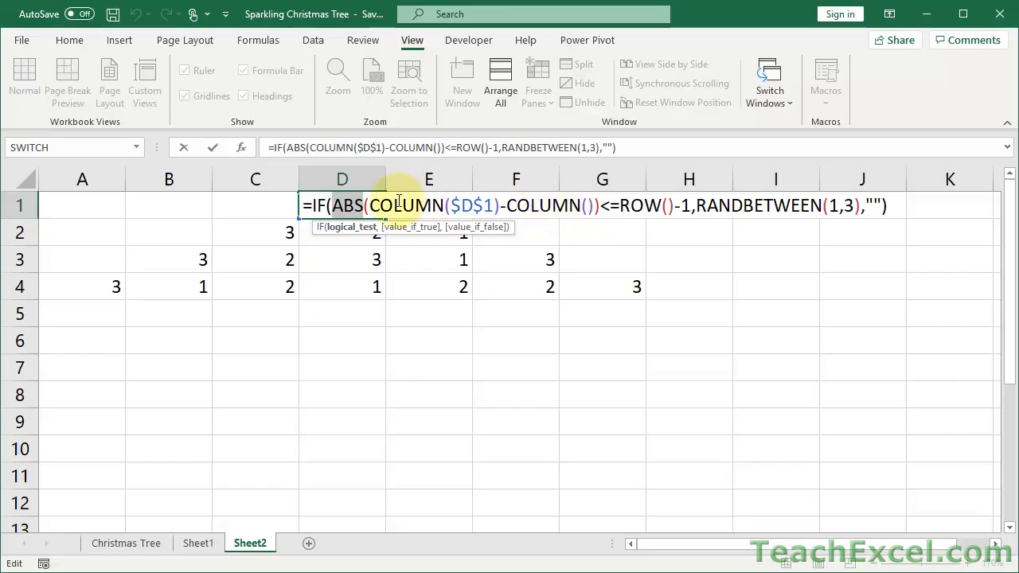
drag(369, 205, 501, 206)
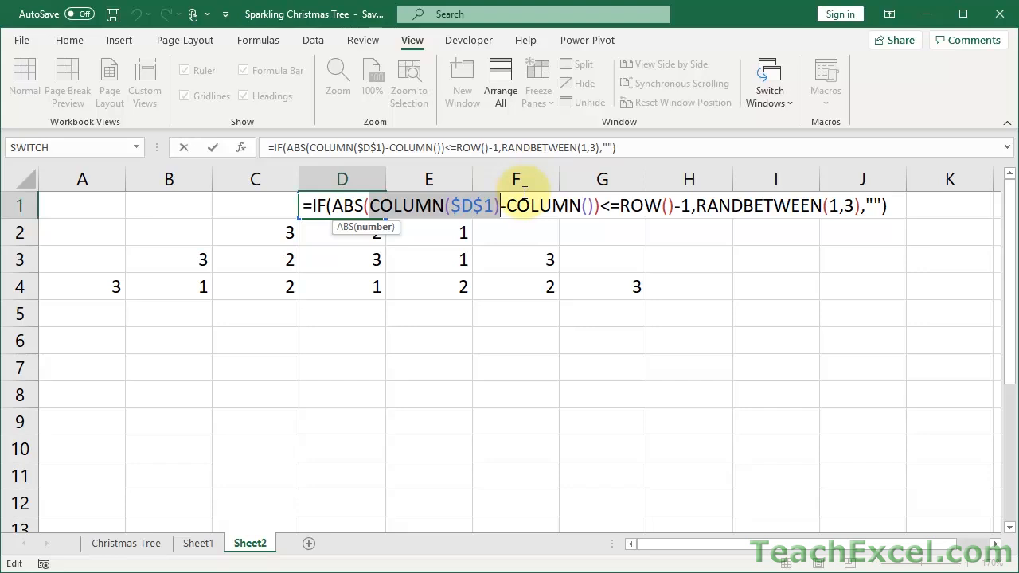
click(512, 206)
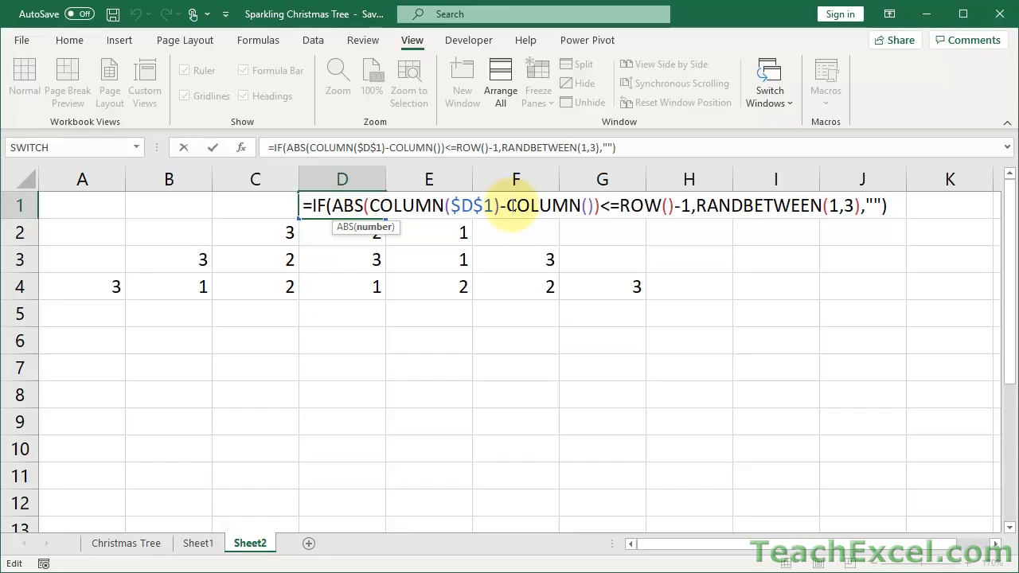
drag(512, 205, 593, 205)
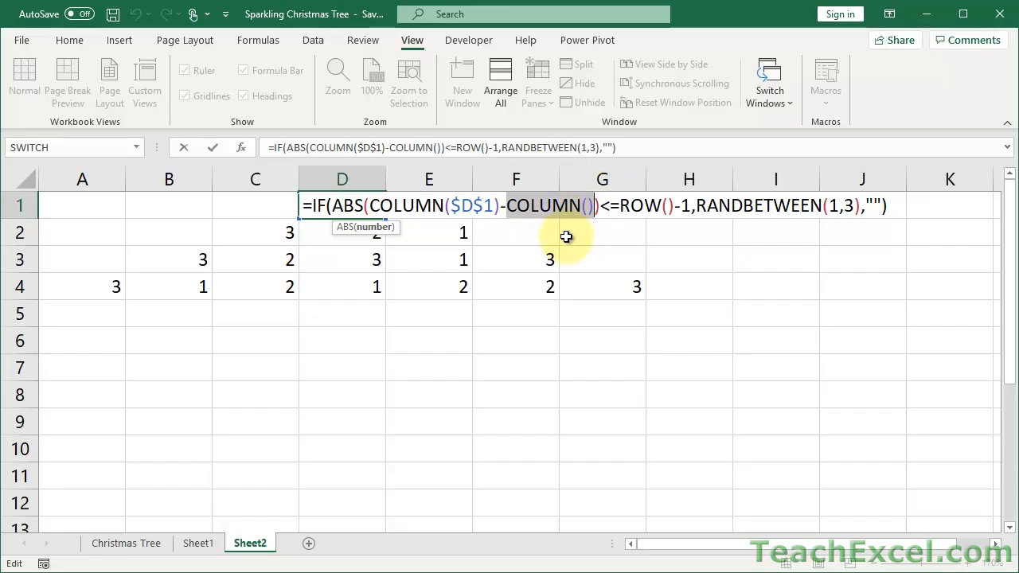
click(599, 208)
drag(599, 208, 674, 206)
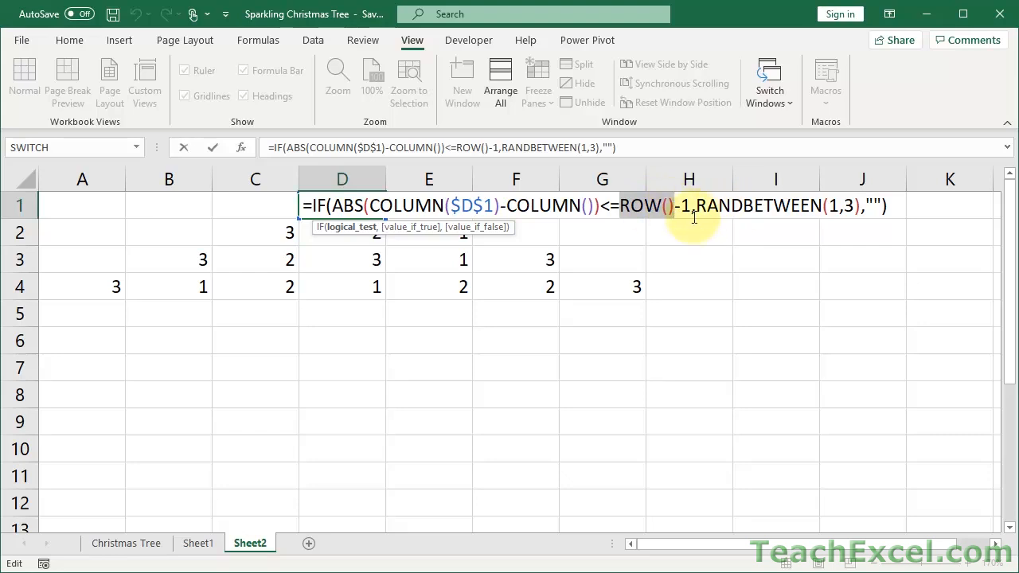
click(675, 207)
drag(676, 207, 689, 206)
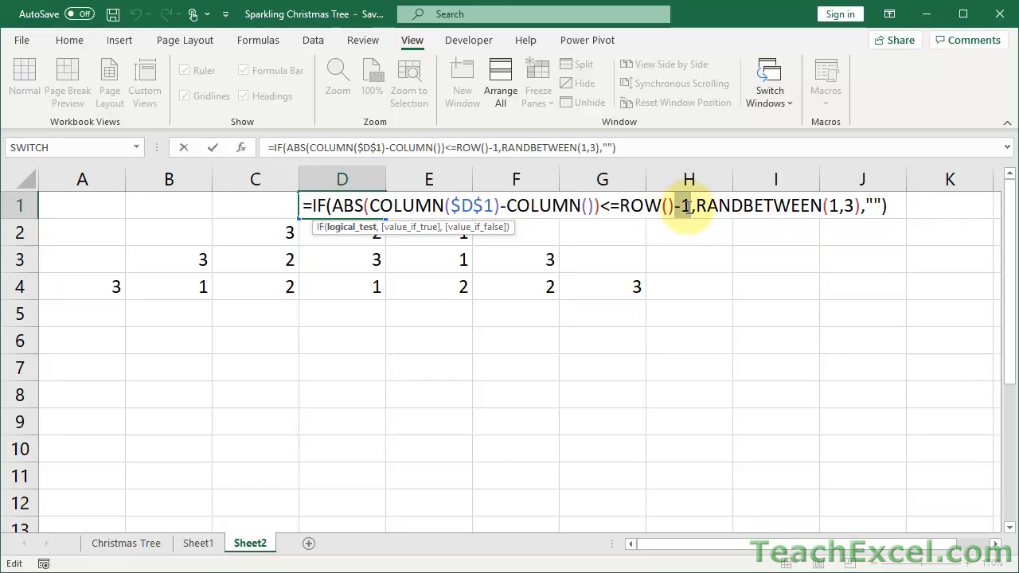
Leave D1's formula unchanged and compare the tree's centre cell D1 with its row 1 neighbours C1 and E1.
key(Escape)
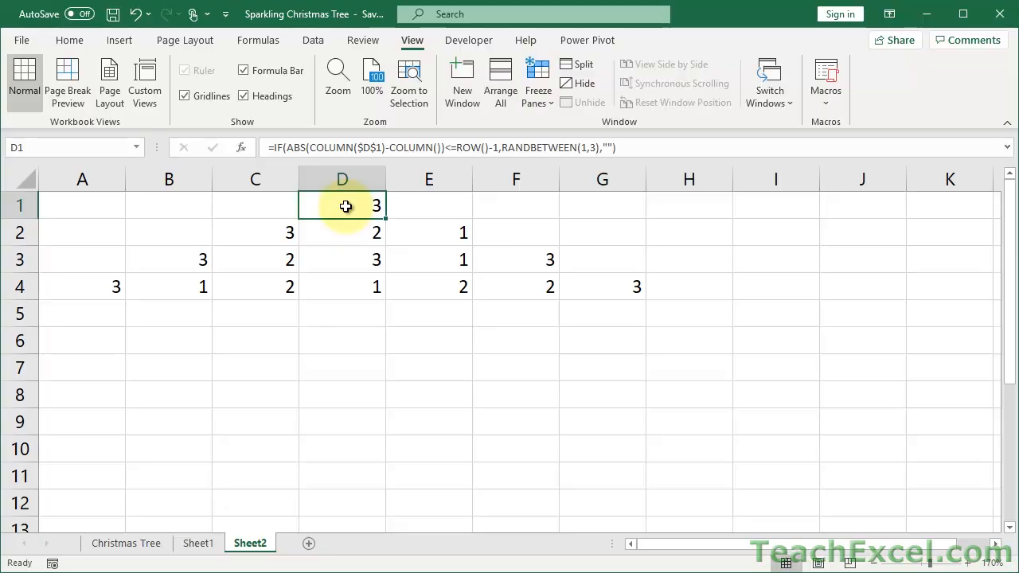
click(341, 178)
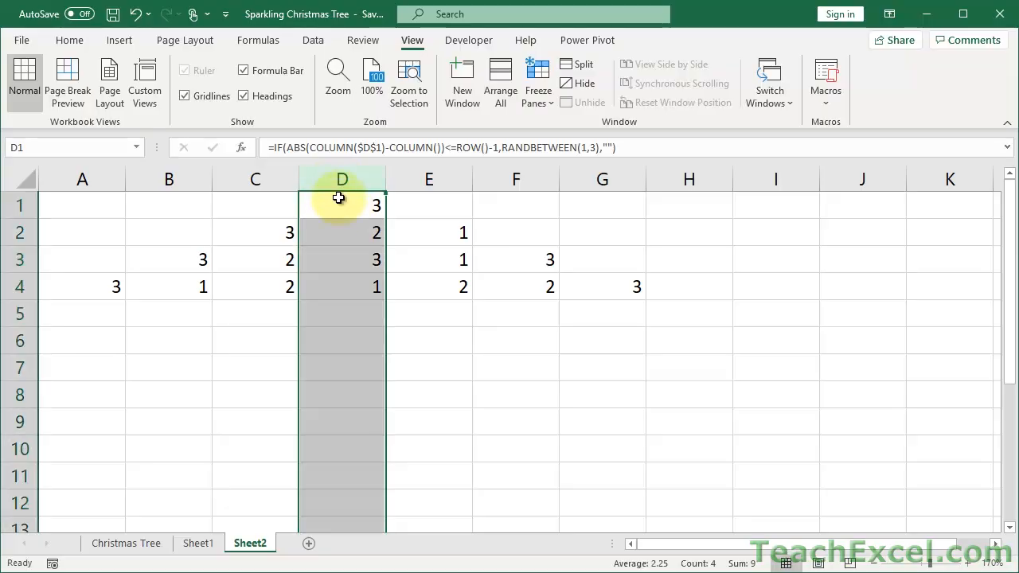
click(338, 211)
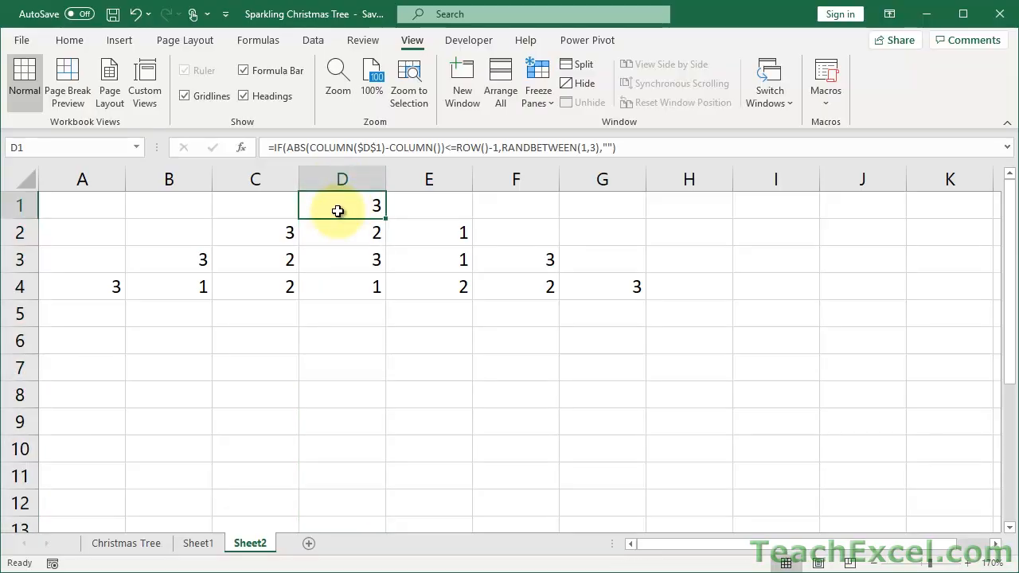
key(Left)
key(Right)
key(Right)
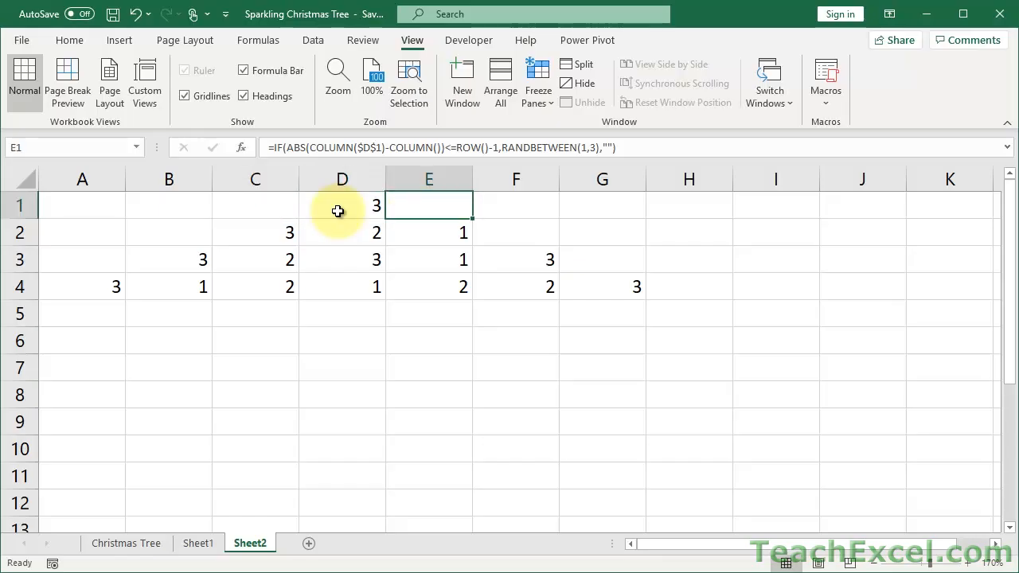
key(Left)
Examine the cells one column either side of D in row 2 and two columns either side in row 3.
key(Down)
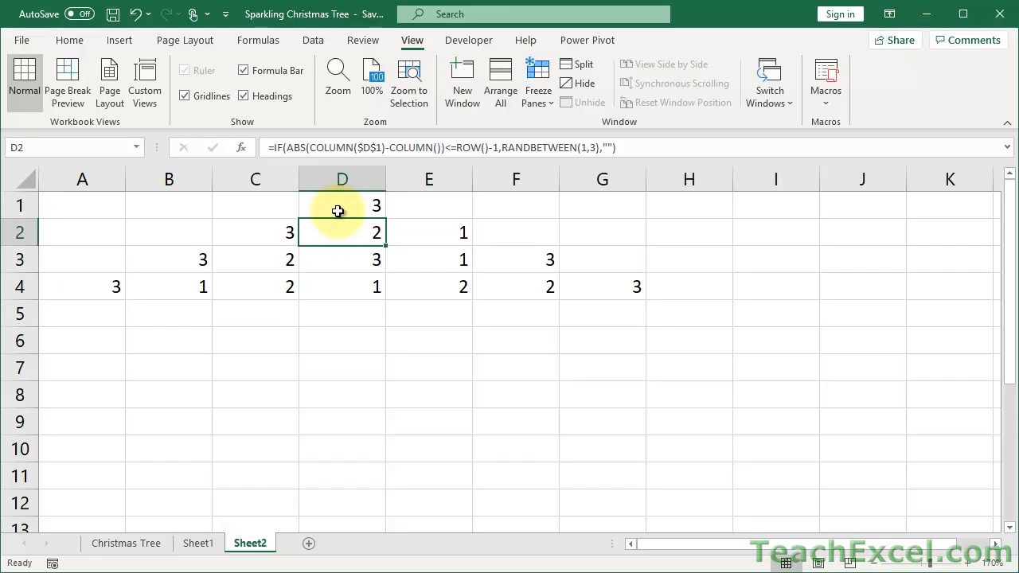
key(Left)
key(Right)
key(Right)
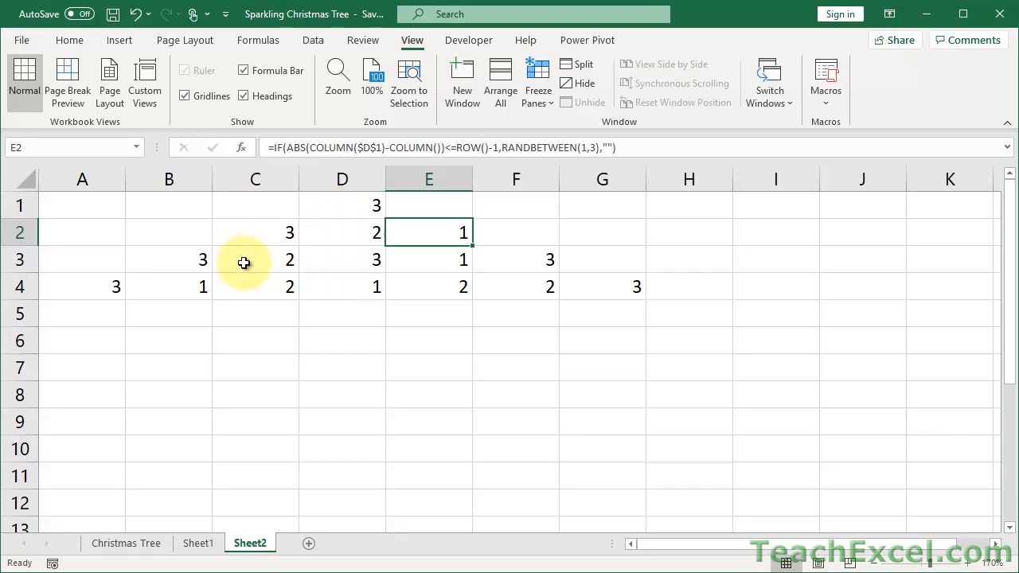
drag(243, 263, 188, 261)
click(428, 259)
drag(428, 260, 499, 261)
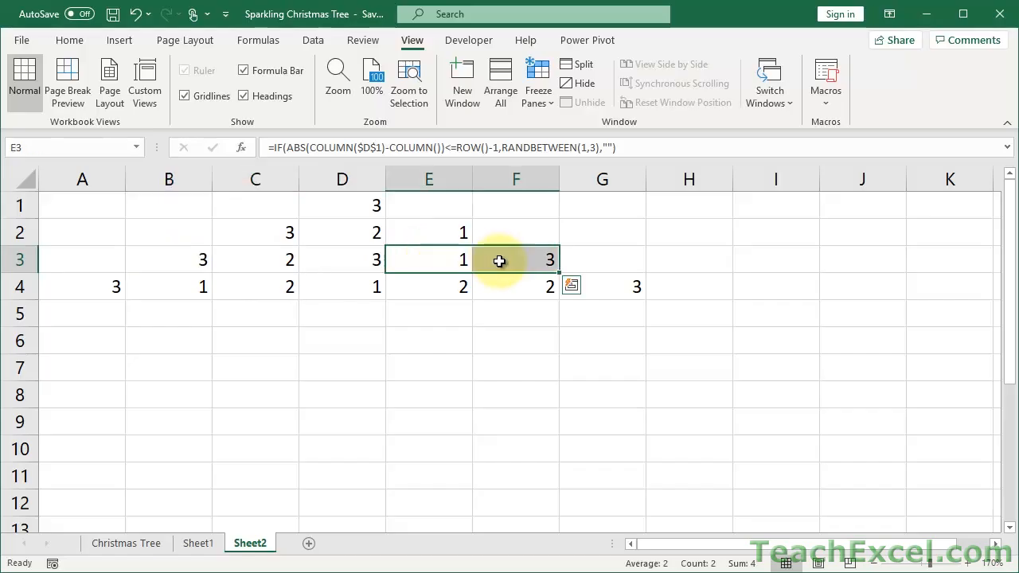
Evaluate the ROW() part of D1's formula in place, then restore the original expression.
click(362, 204)
double_click(359, 205)
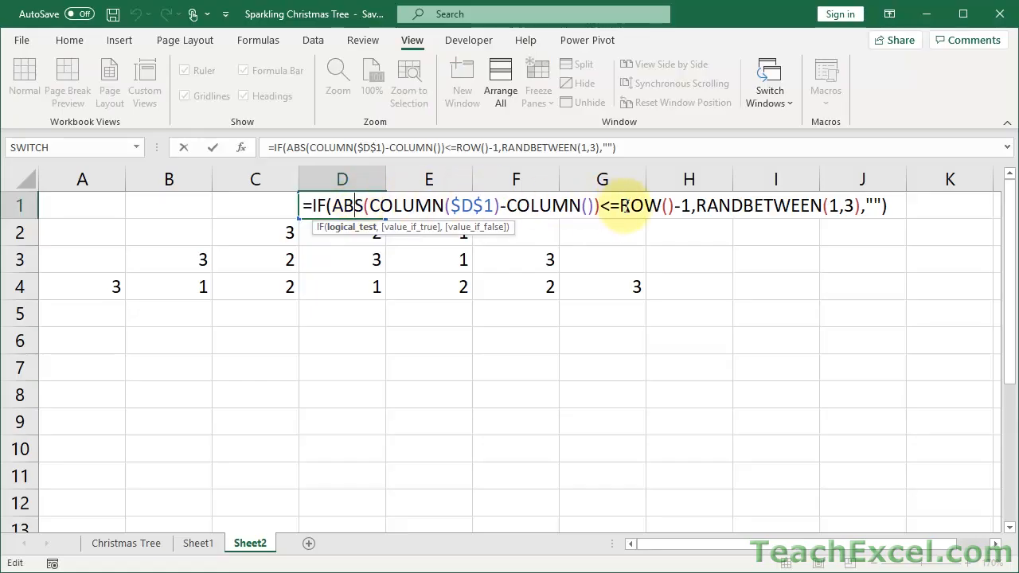
drag(621, 206, 674, 206)
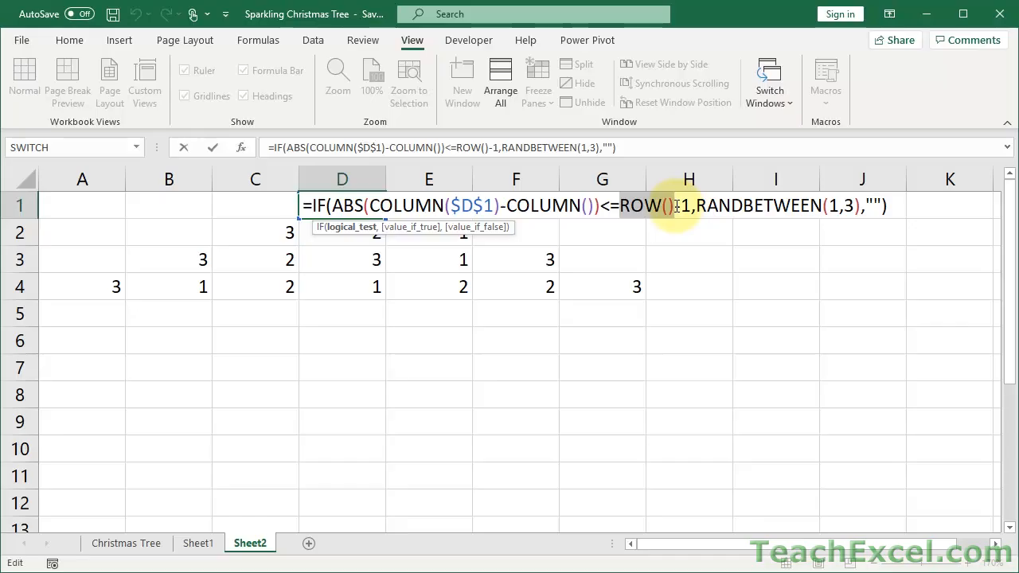
key(F9)
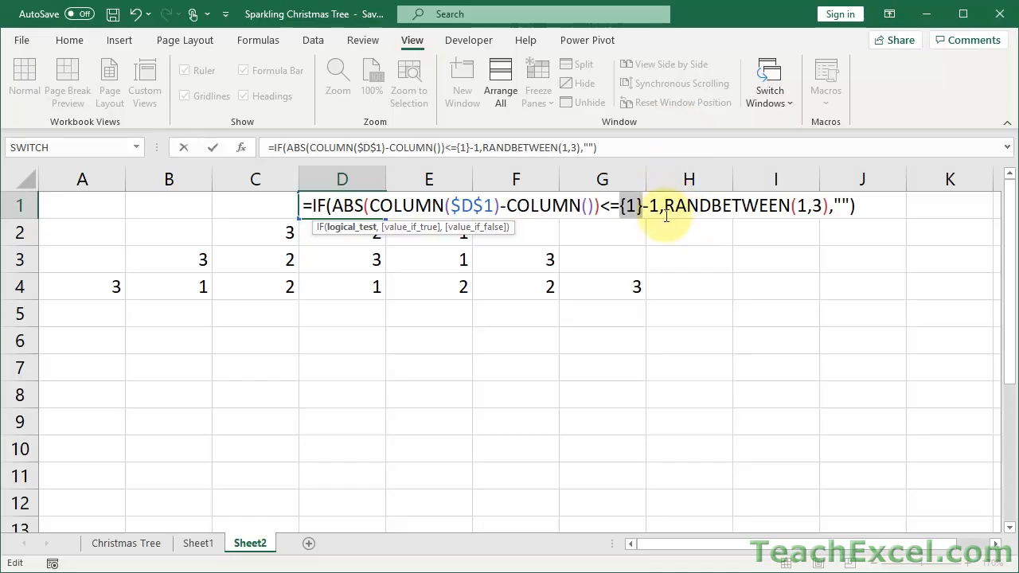
drag(660, 208, 622, 206)
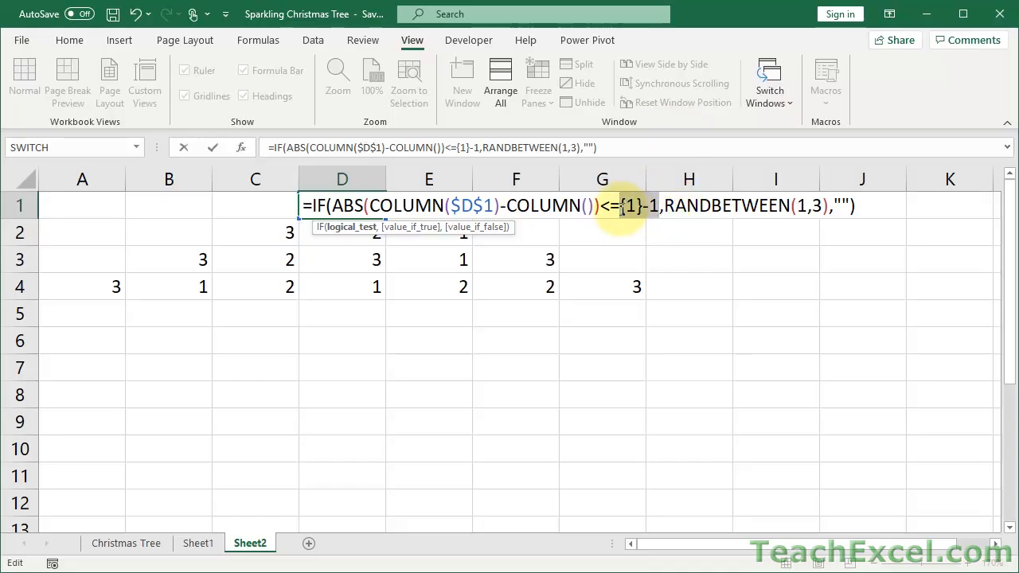
key(ctrl+z)
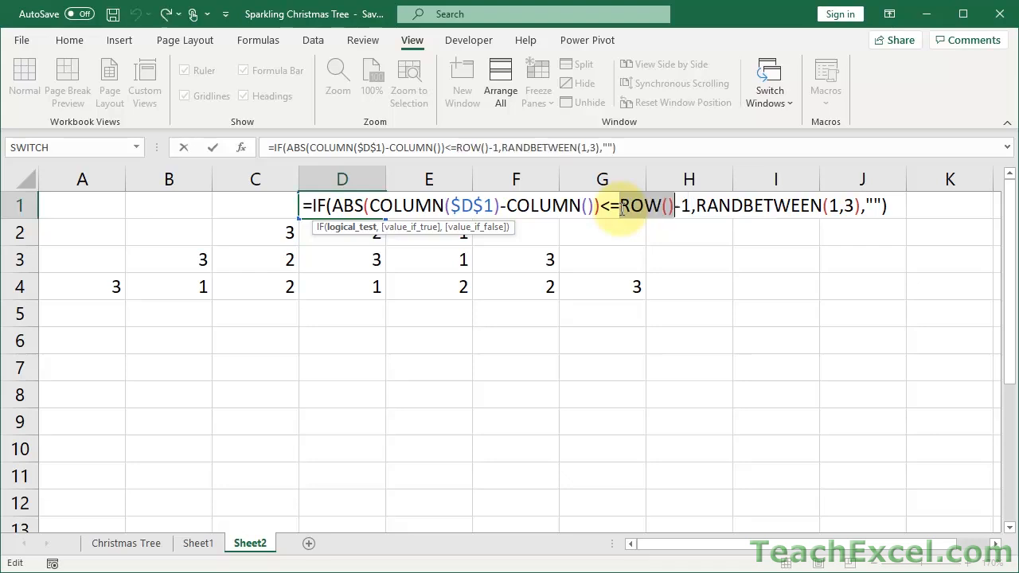
Evaluate ROW()-1, COLUMN($D$1) and COLUMN() in place within D1's formula, review its RANDBETWEEN(1,3) result, and discard the edits.
drag(621, 208, 686, 208)
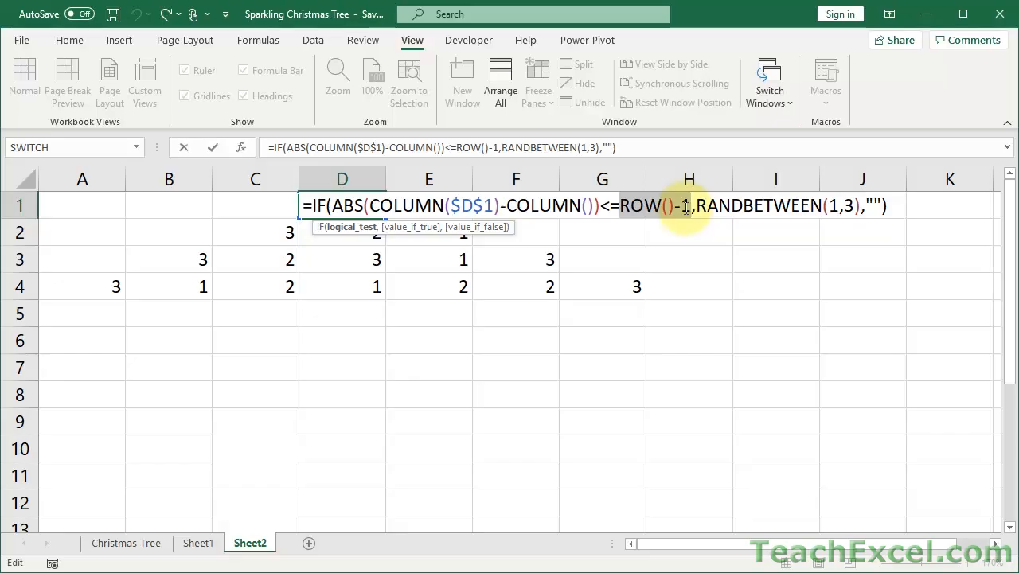
key(F9)
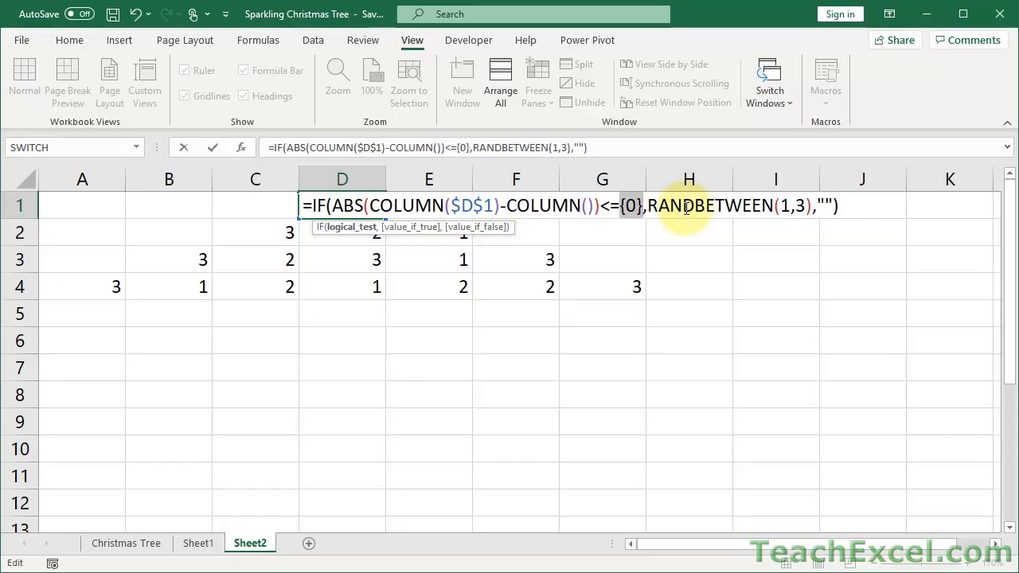
drag(375, 206, 502, 206)
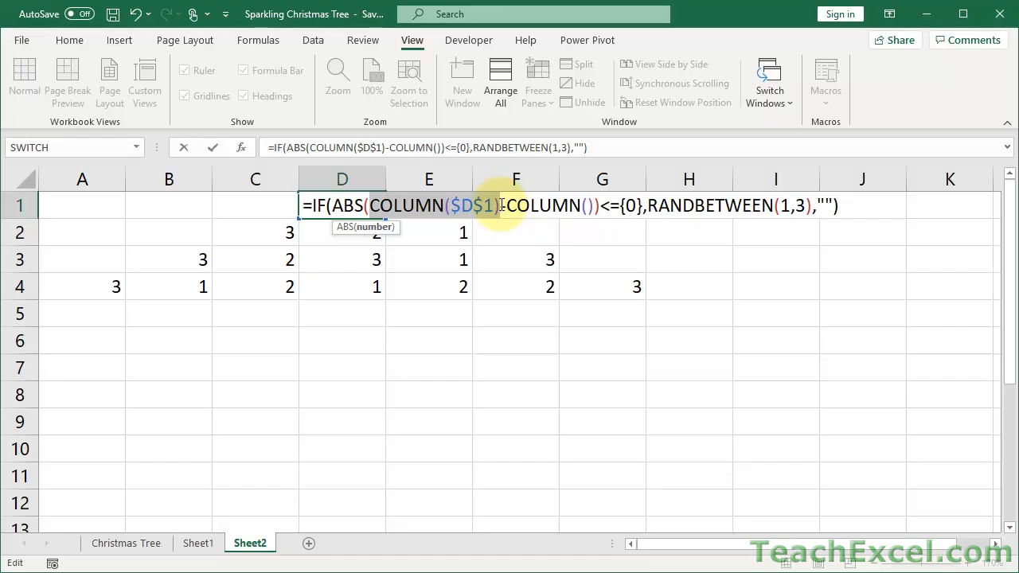
key(F9)
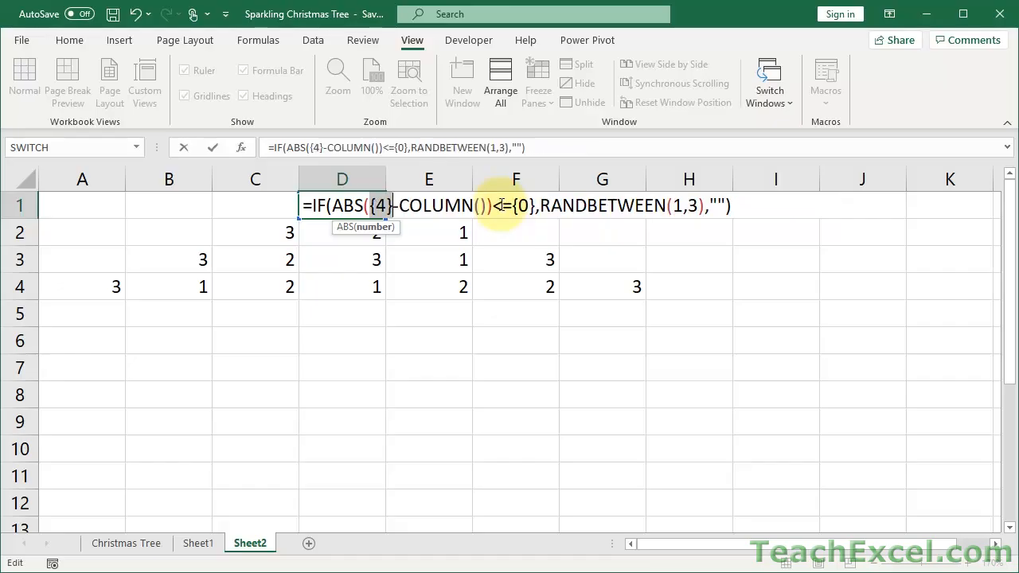
drag(399, 205, 486, 207)
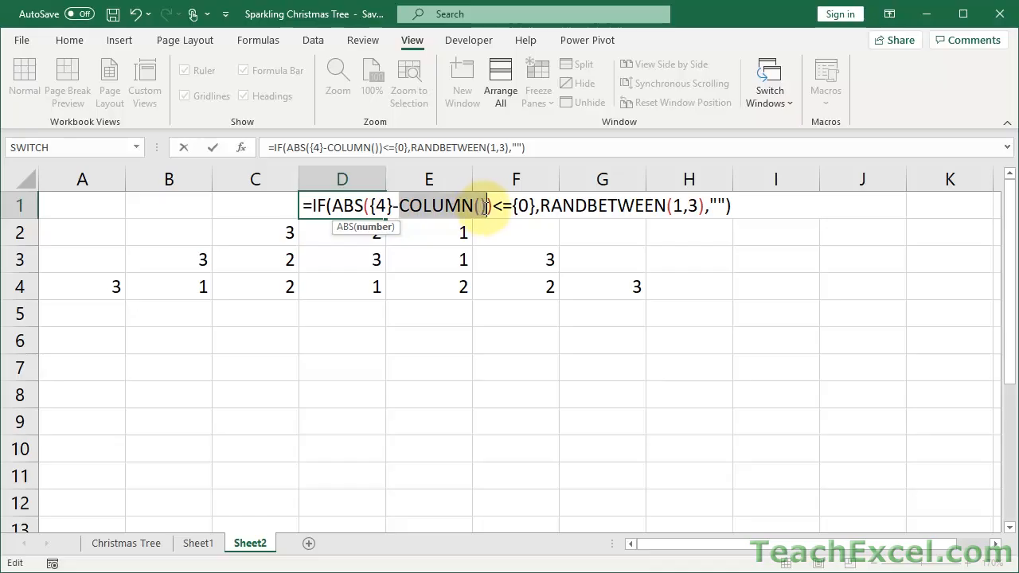
key(F9)
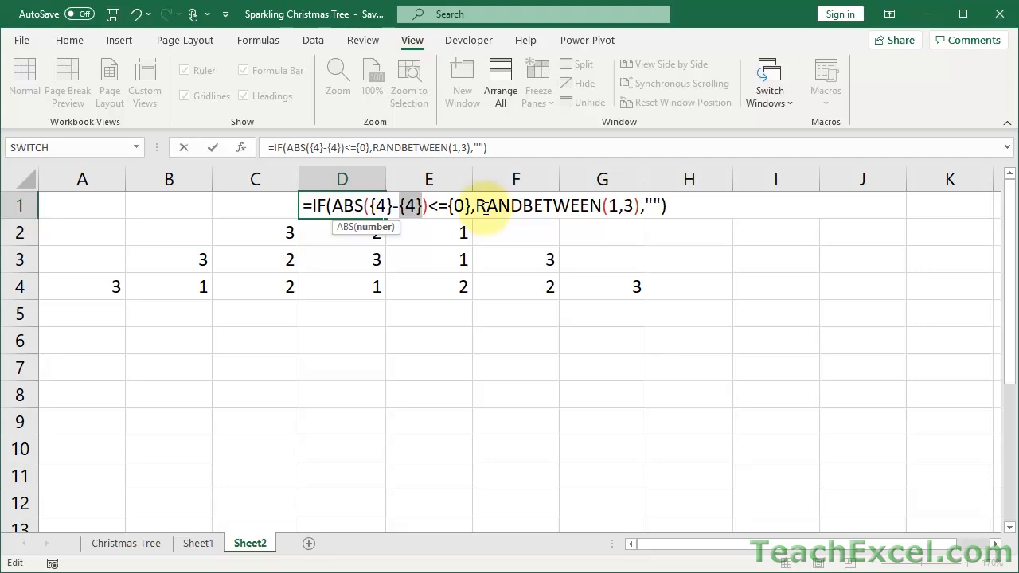
drag(476, 207, 638, 215)
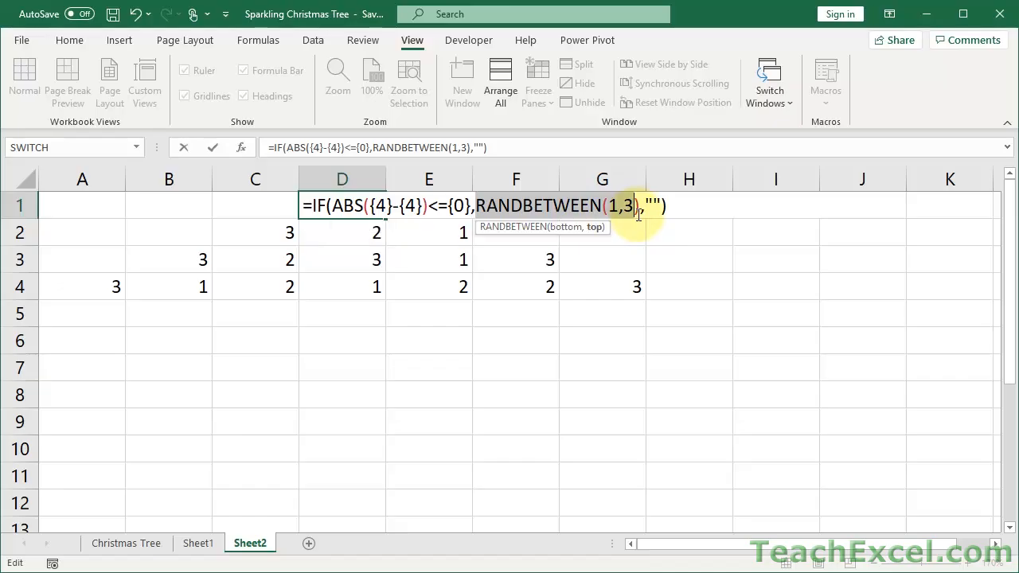
key(Escape)
Evaluate COLUMN($D$1)-COLUMN(), ROW()-1 and the ABS term in place within C1's formula, then discard the edits.
click(268, 202)
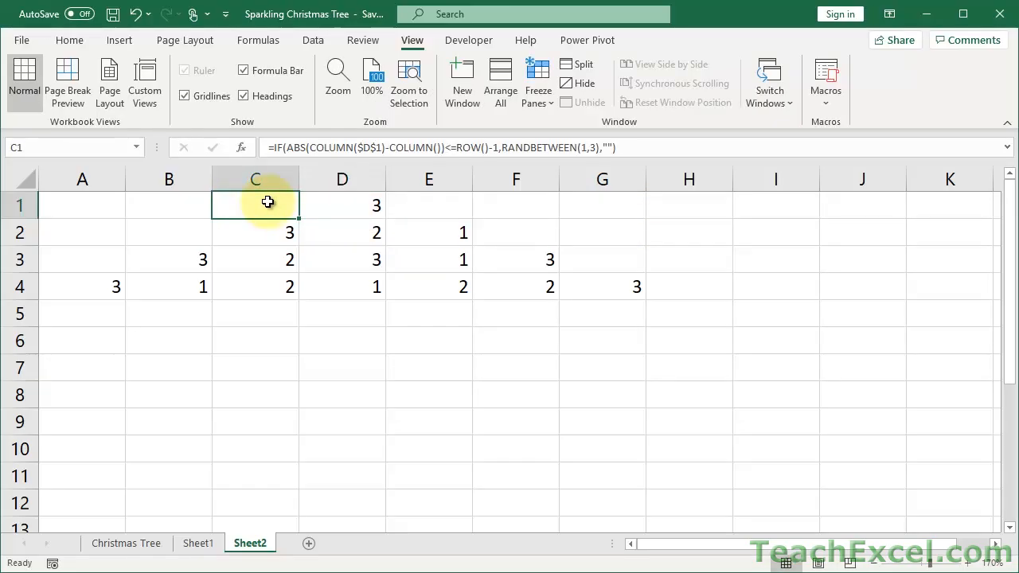
double_click(268, 202)
drag(295, 207, 511, 205)
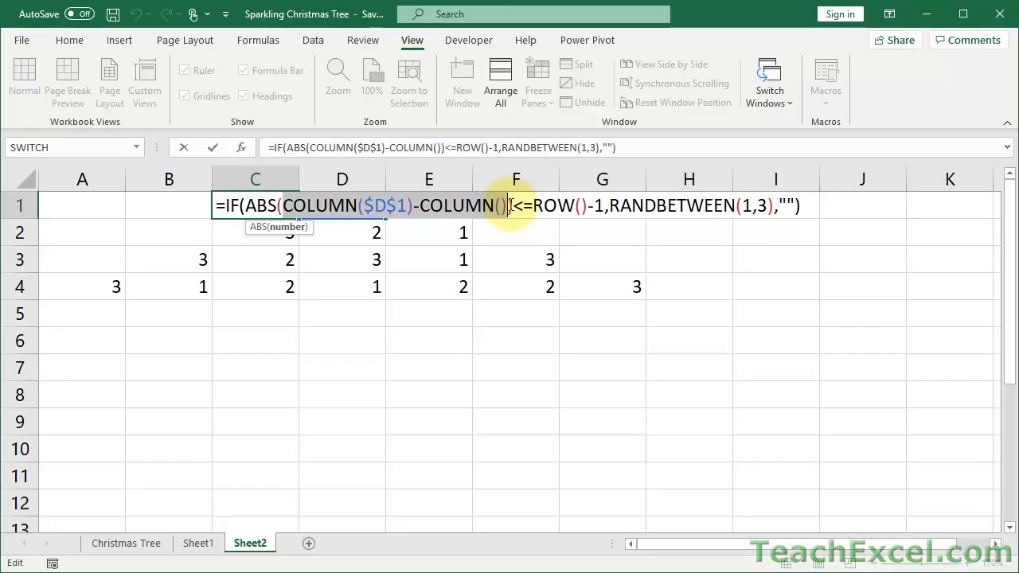
key(F9)
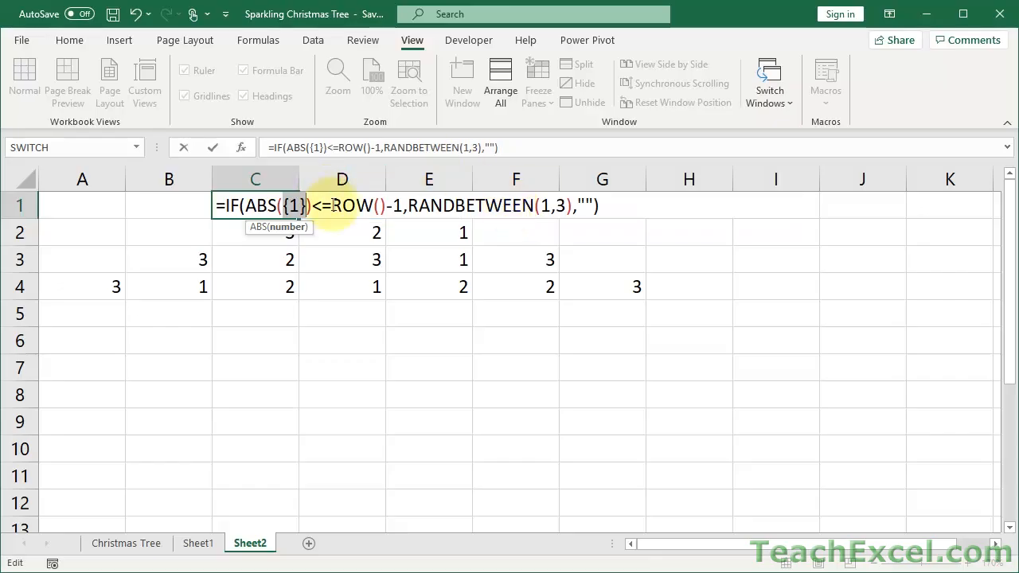
drag(331, 205, 403, 206)
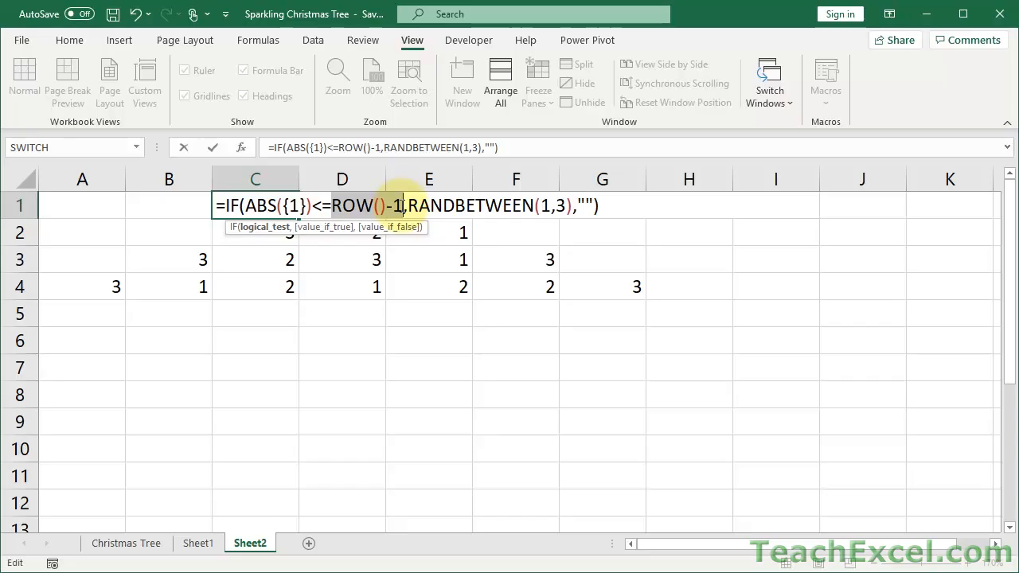
key(F9)
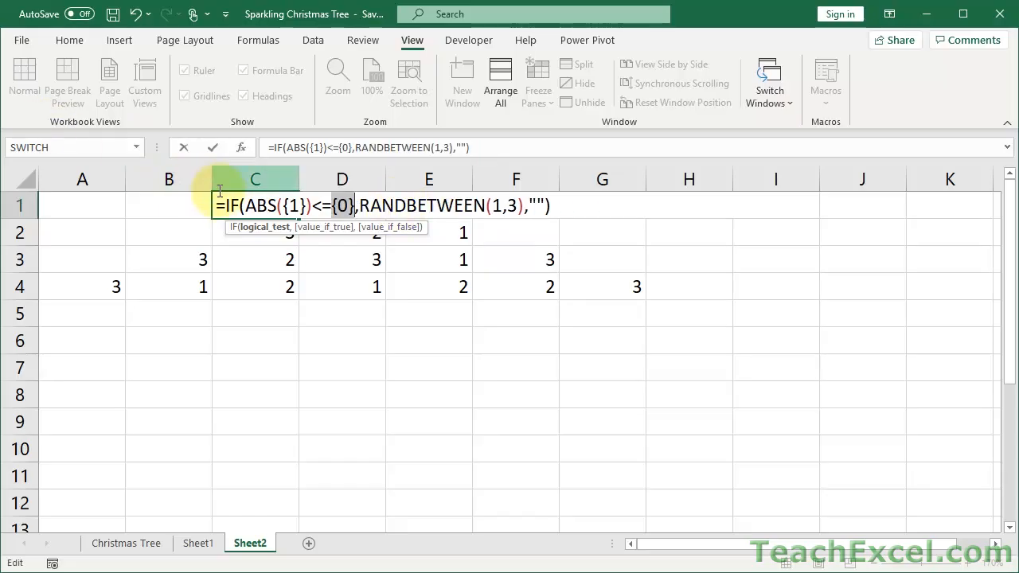
click(249, 206)
drag(249, 206, 312, 207)
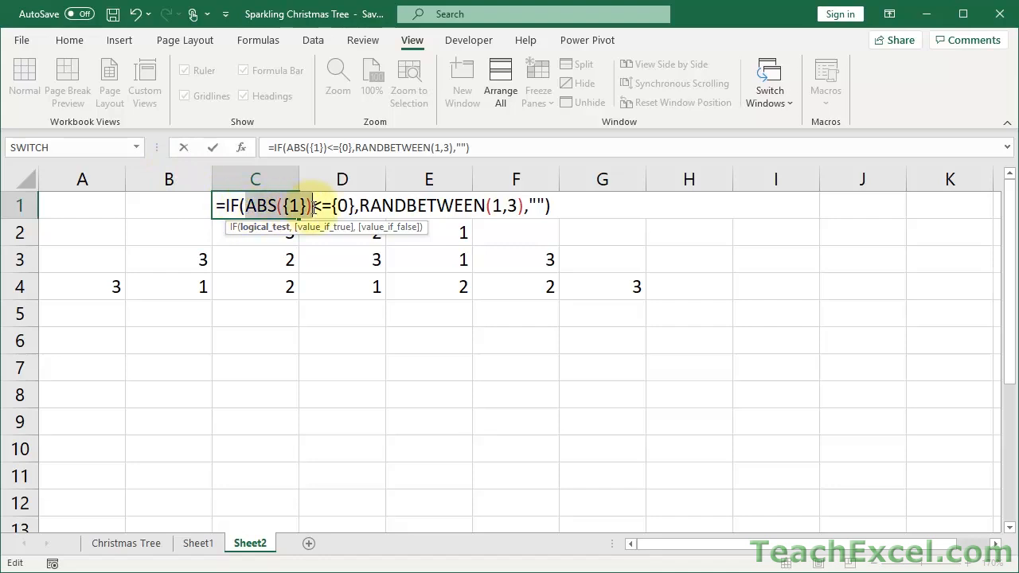
key(F9)
key(Escape)
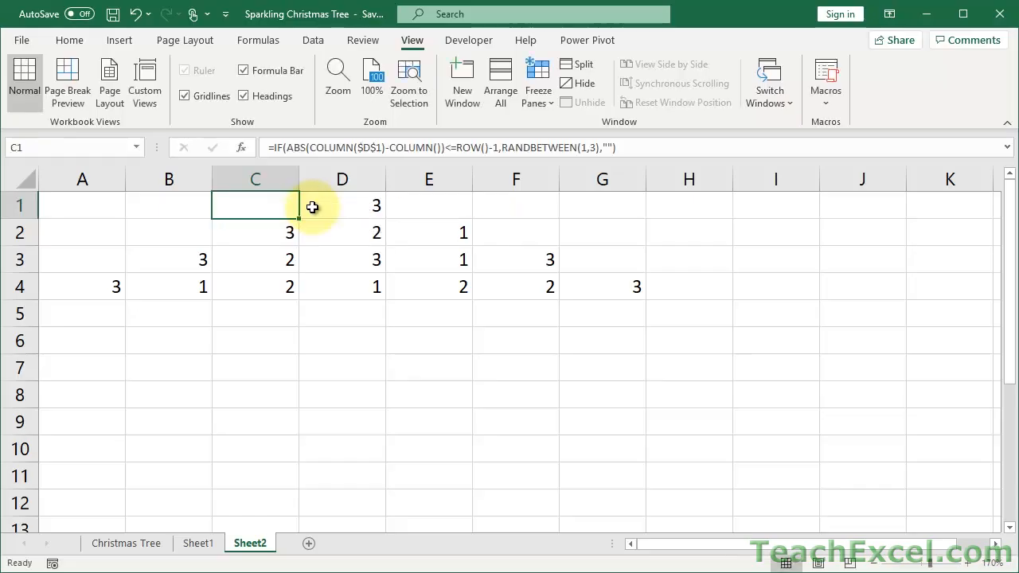
Evaluate the column difference, ROW()-1 and the ABS term in place within E1's formula, then discard the edits.
double_click(416, 209)
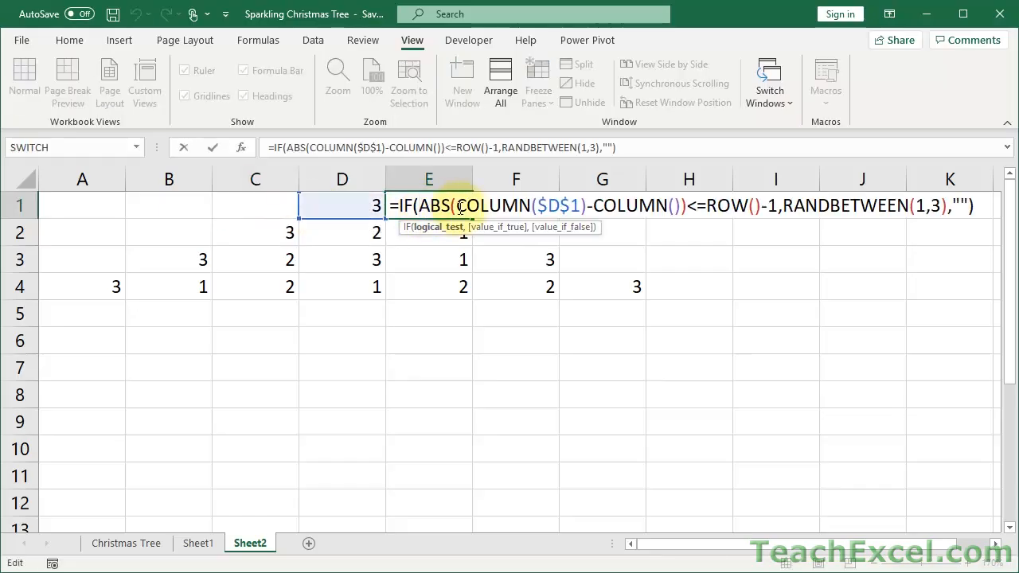
drag(457, 206, 680, 205)
key(F9)
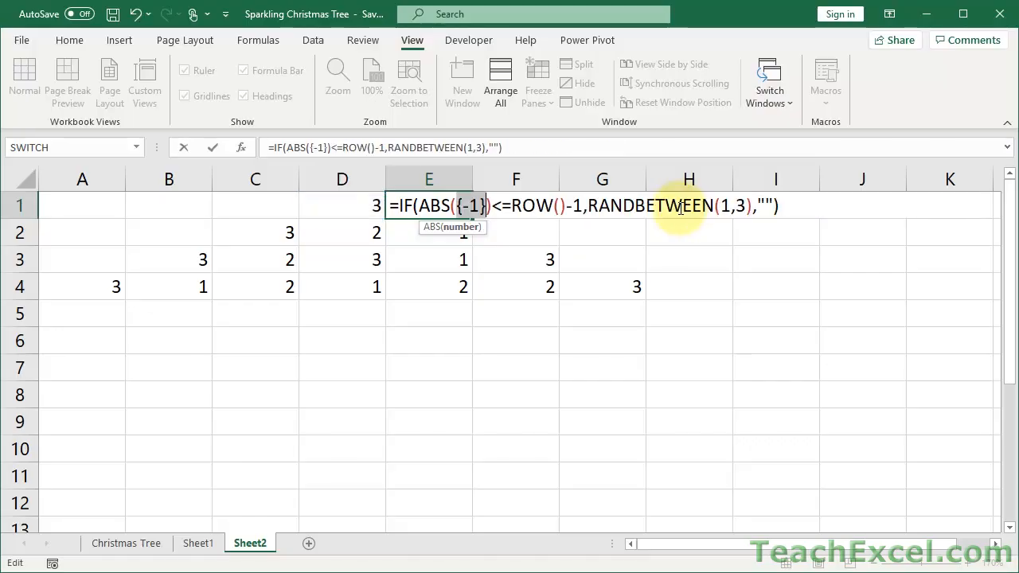
drag(511, 206, 584, 206)
key(F9)
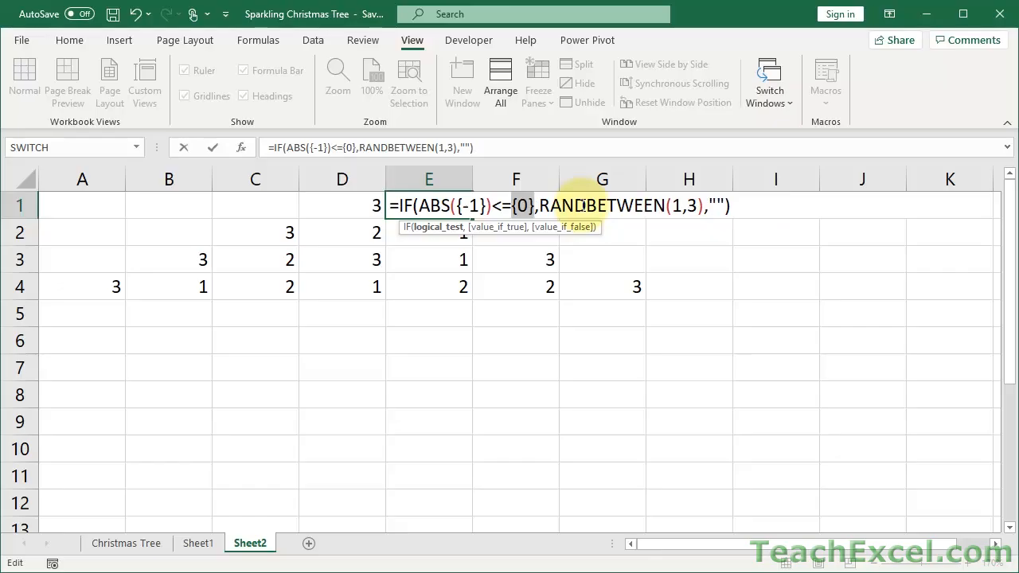
drag(418, 205, 493, 206)
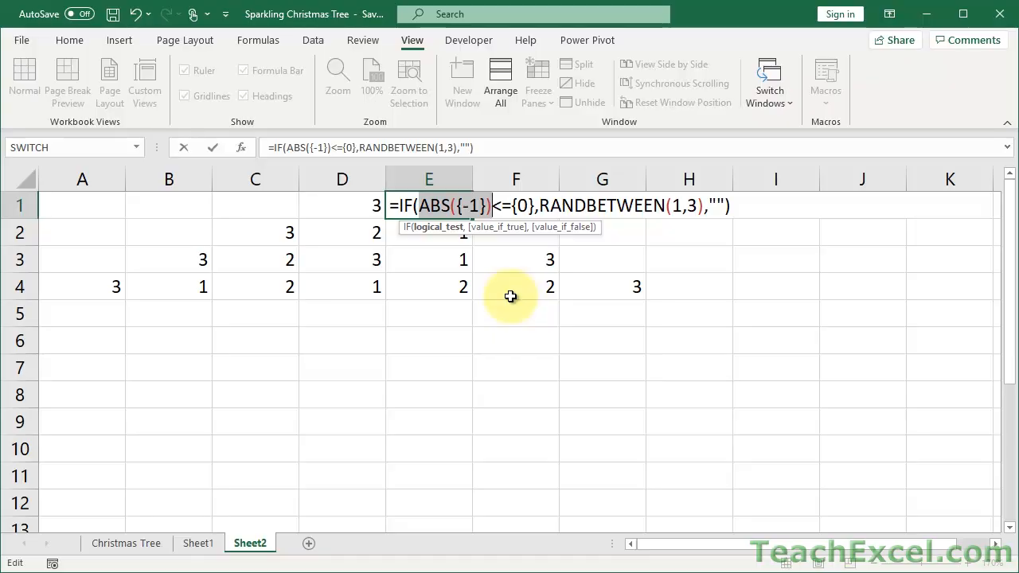
key(F9)
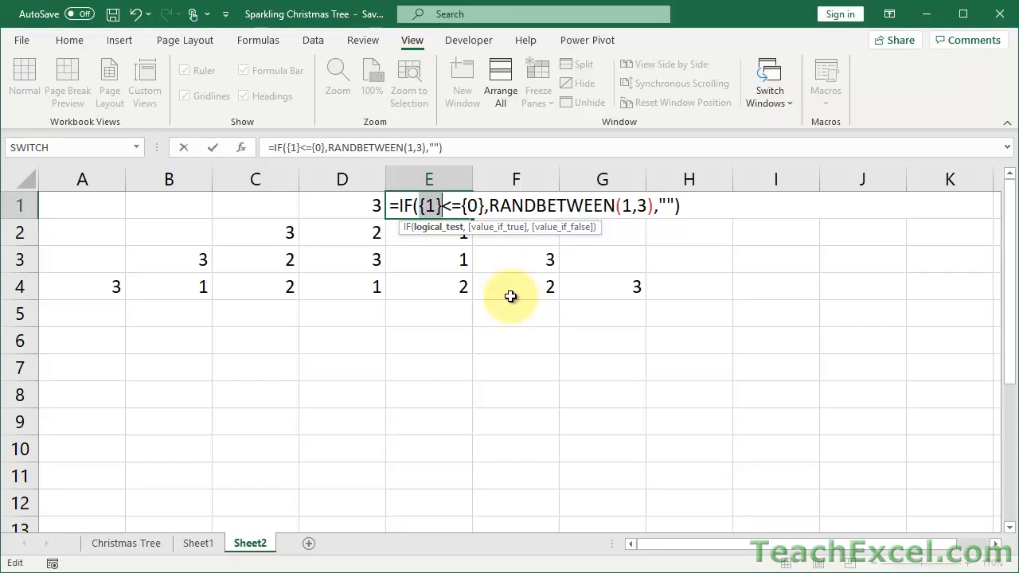
key(Escape)
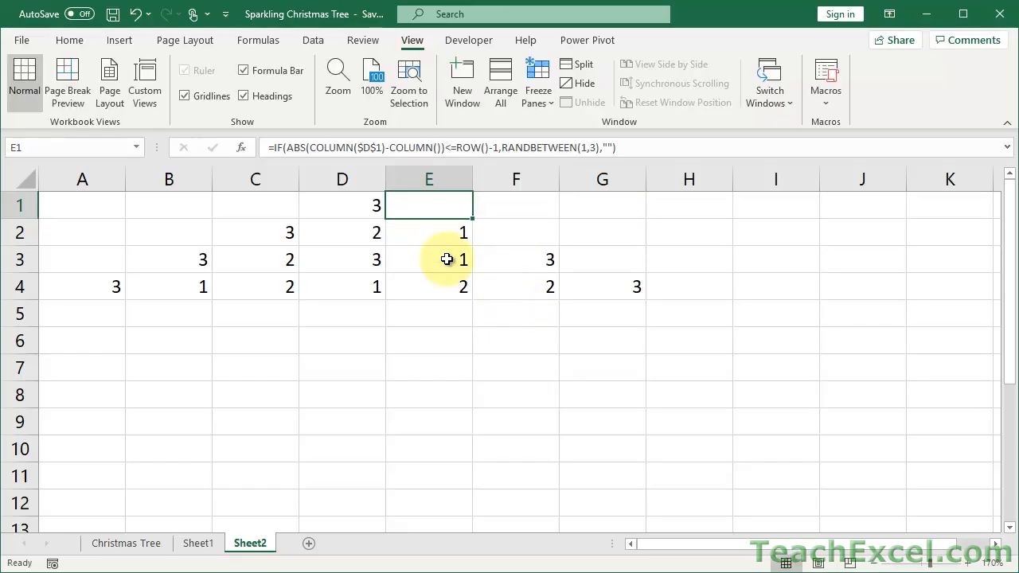
Evaluate the column difference and ROW()-1 in place within C2's formula, then discard the edits.
double_click(255, 236)
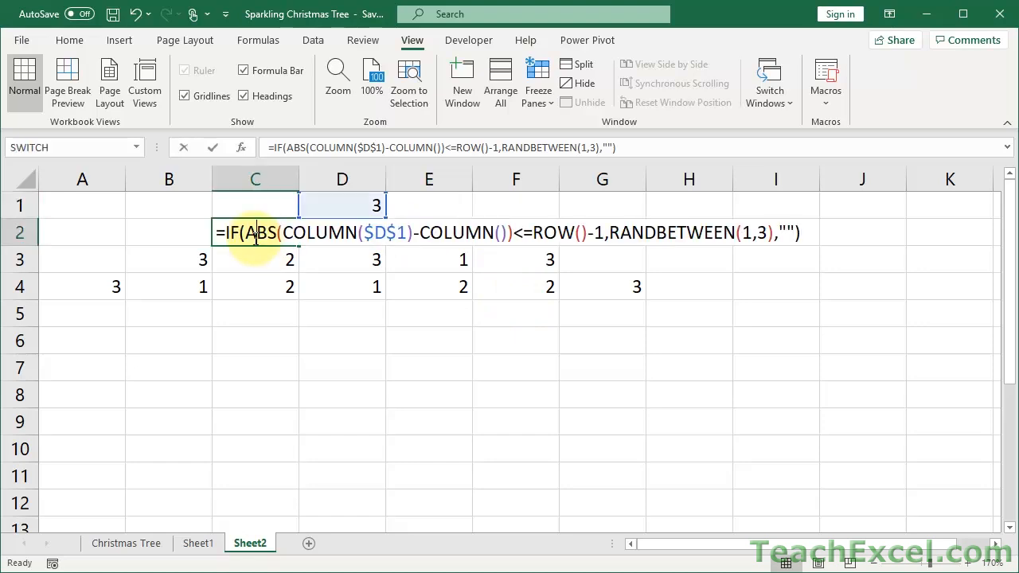
drag(282, 232, 508, 232)
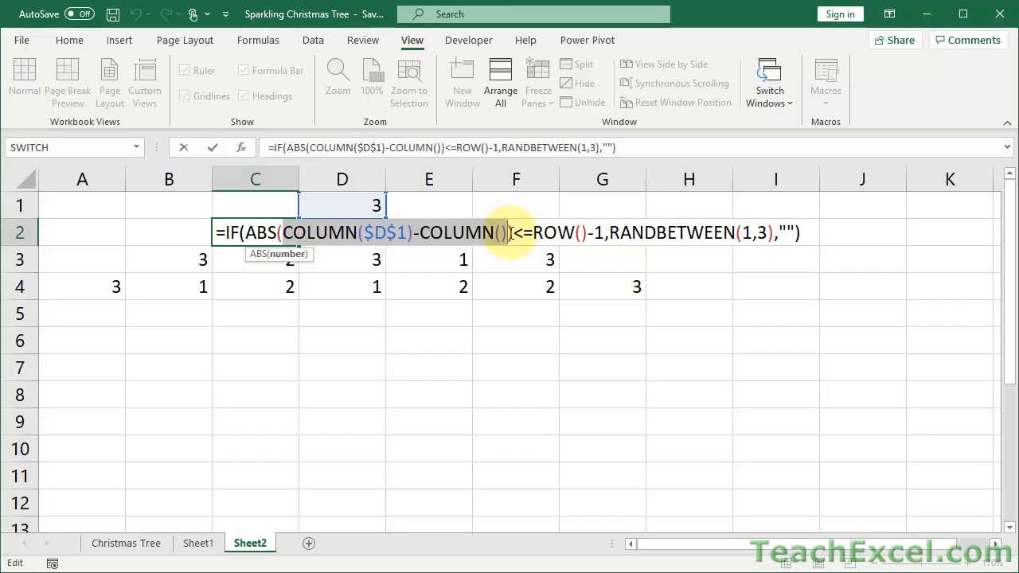
key(F9)
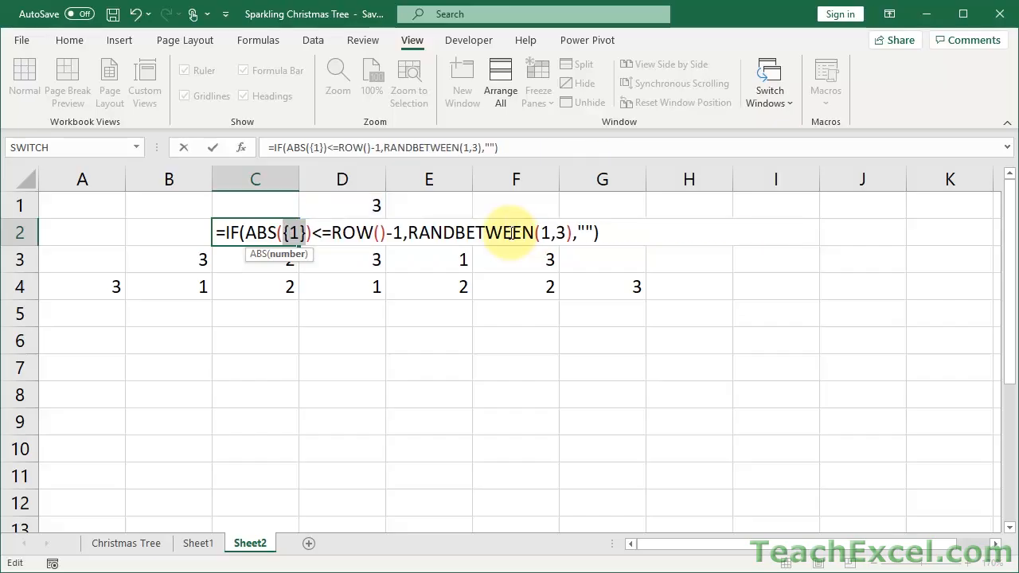
drag(331, 232, 404, 233)
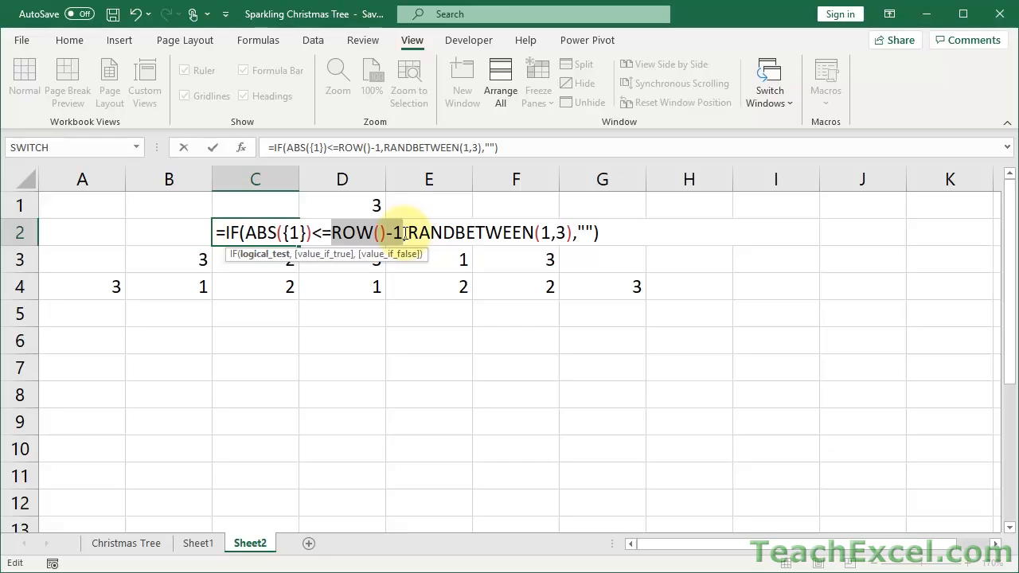
key(F9)
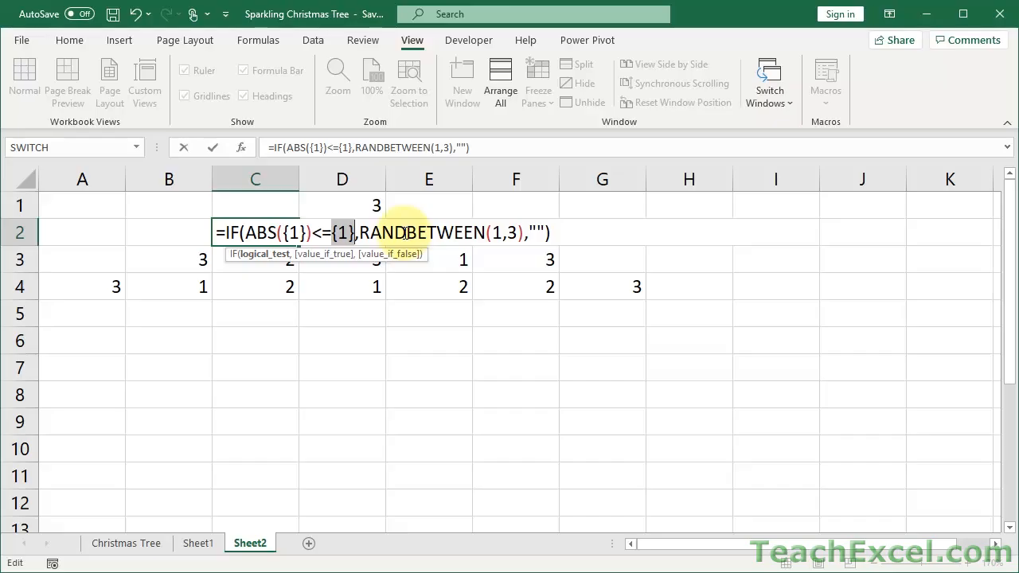
key(Escape)
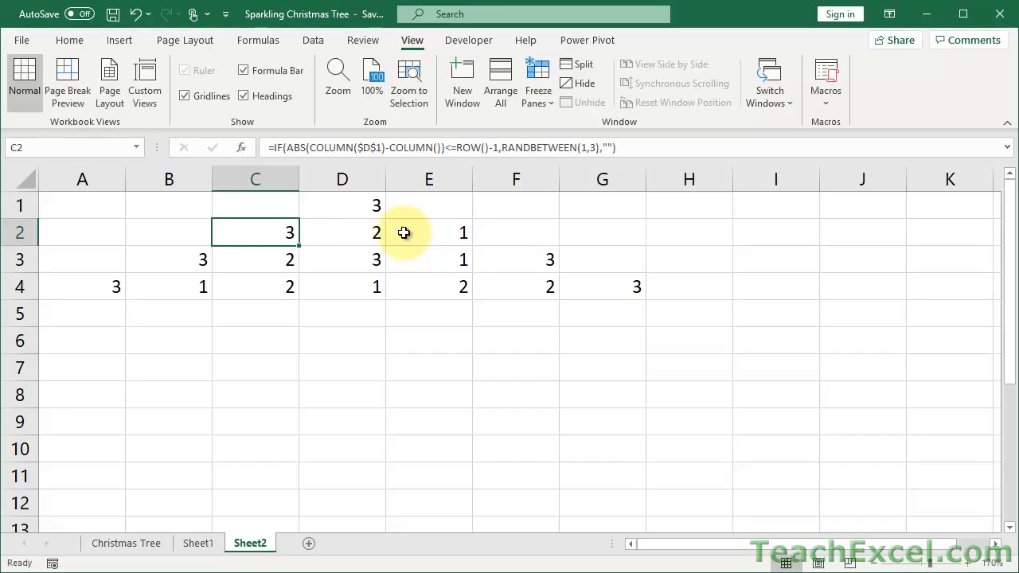
Evaluate the column difference and ROW()-1 in place within B2's formula, then discard the edits.
double_click(200, 234)
drag(196, 239, 425, 221)
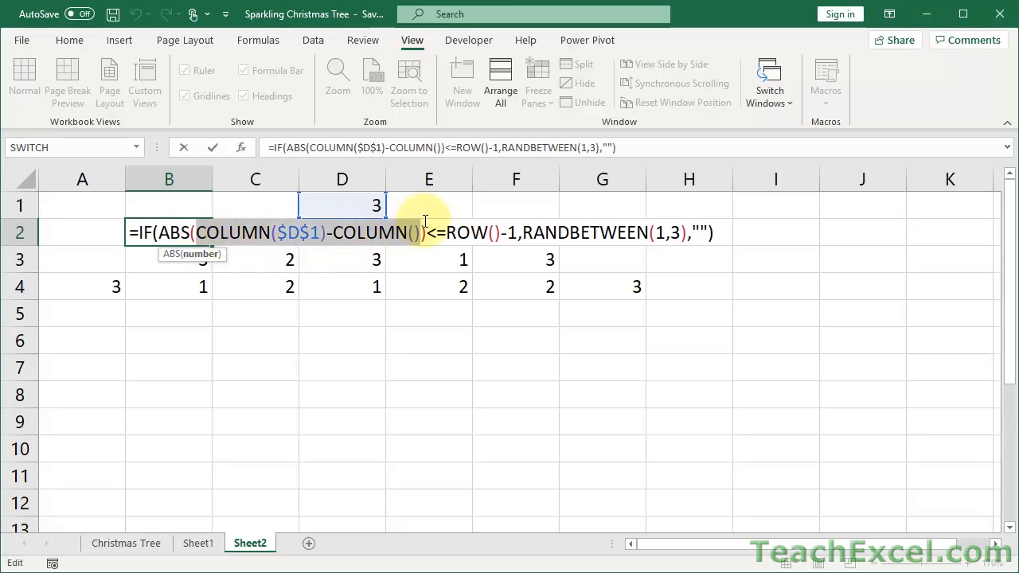
key(F9)
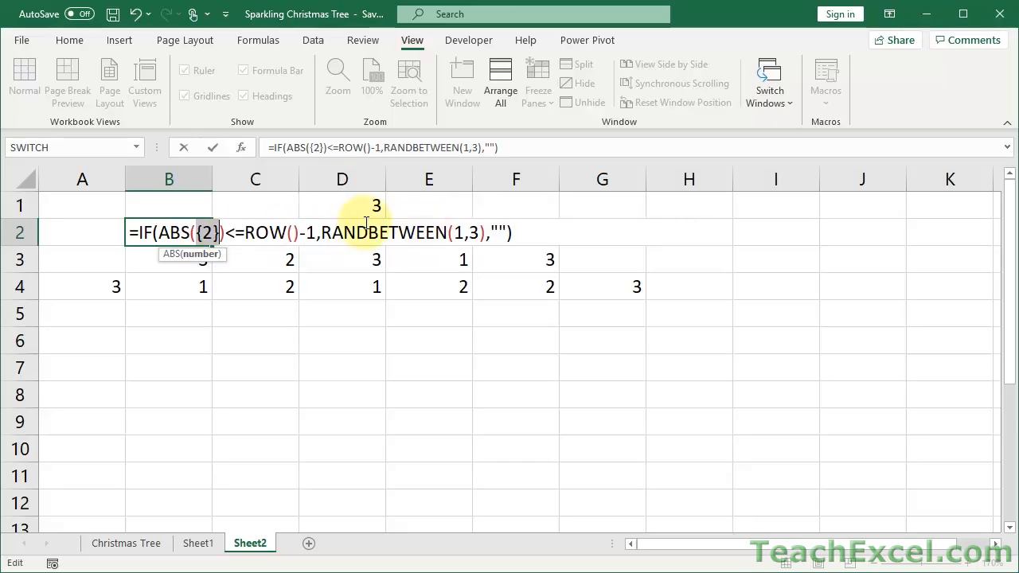
drag(245, 234, 316, 239)
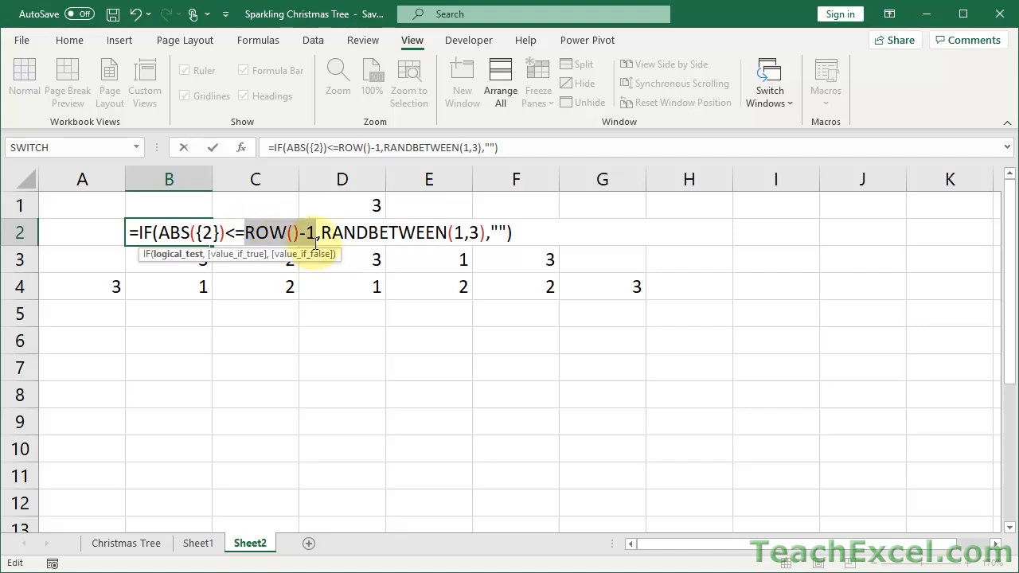
key(F9)
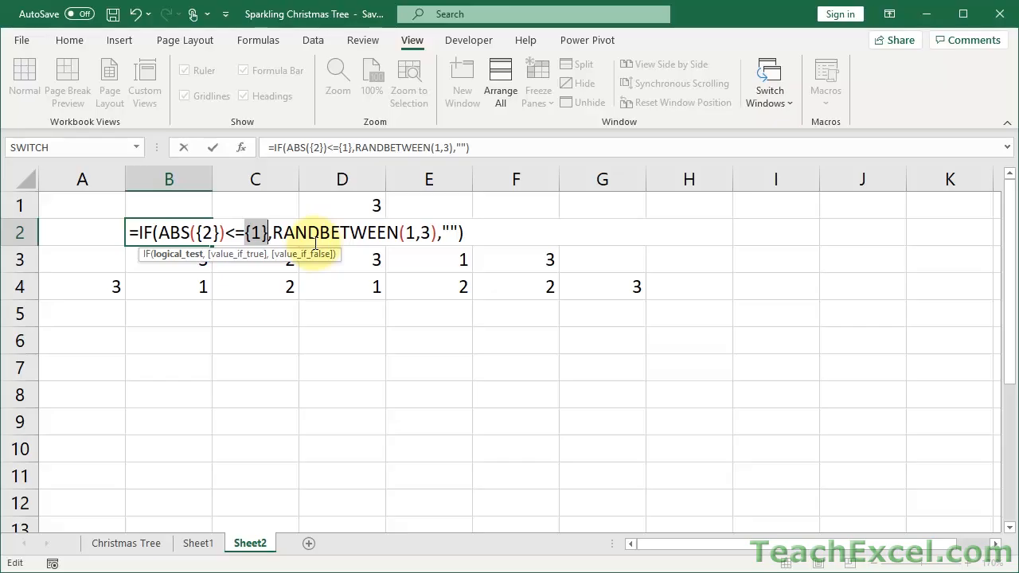
key(Escape)
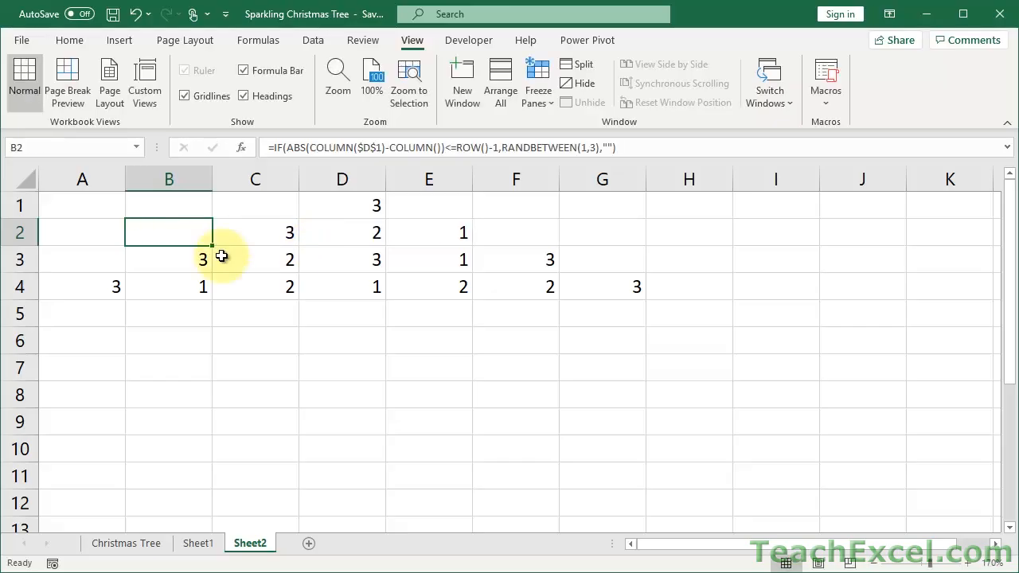
Evaluate the column difference and ROW()-1 in place within B3's formula, then discard the edits.
double_click(175, 261)
drag(196, 260, 423, 251)
key(F9)
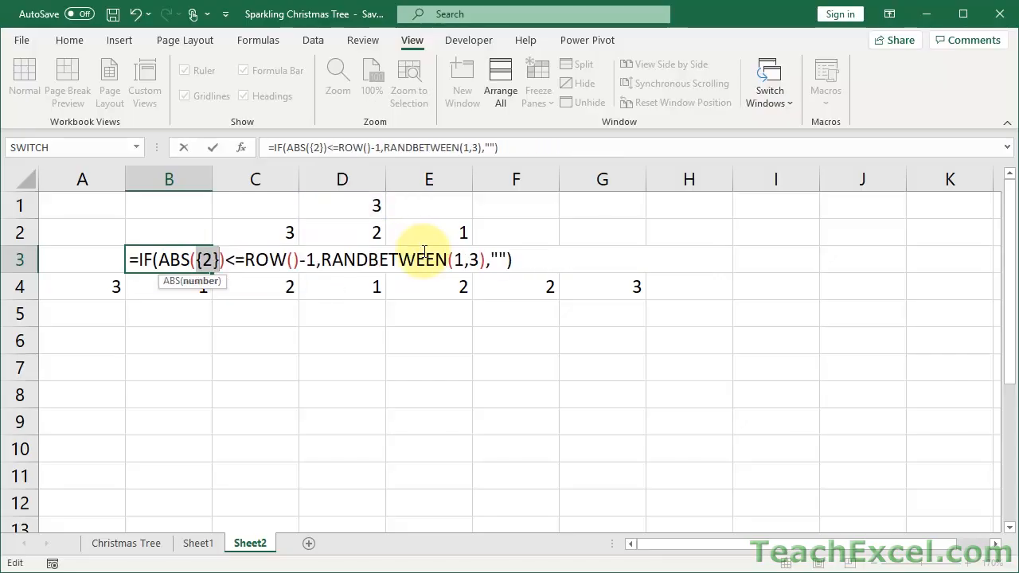
drag(247, 260, 316, 261)
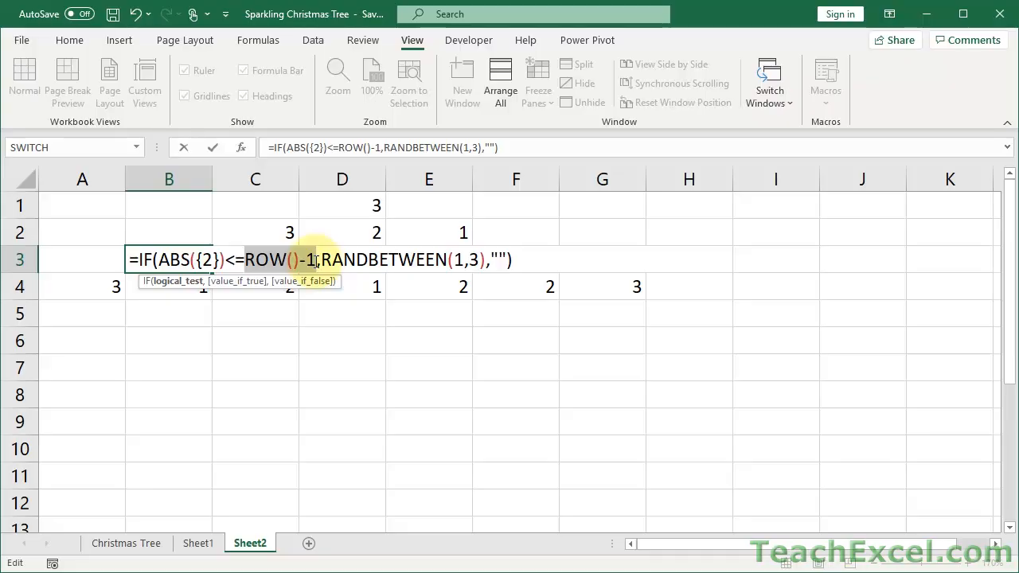
key(F9)
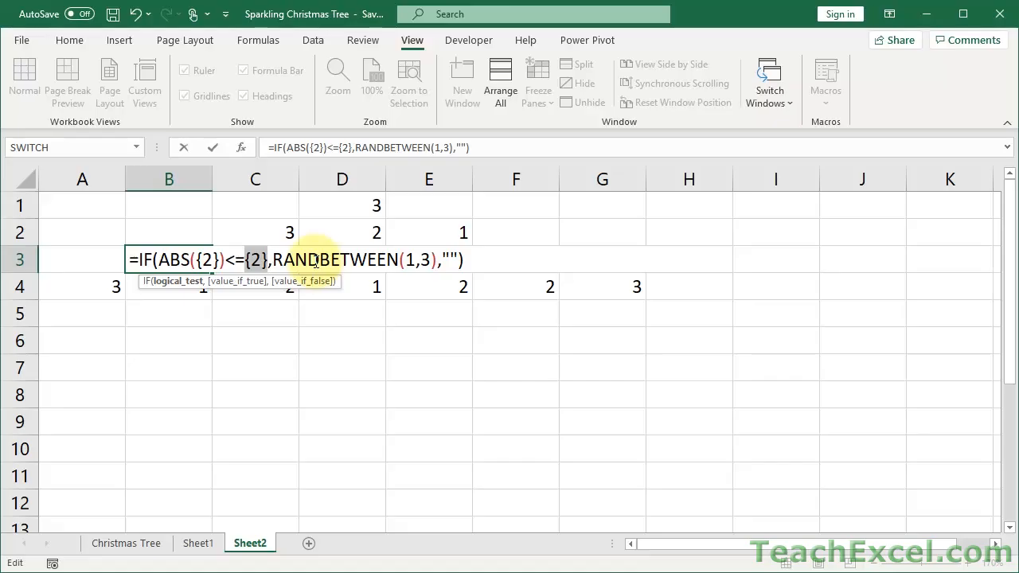
key(Escape)
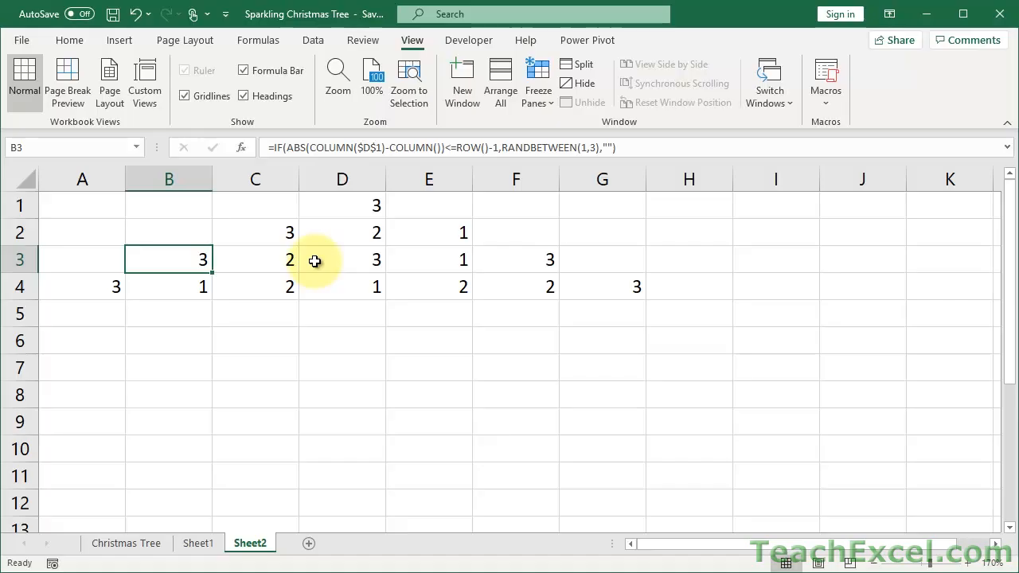
Examine the column difference, ROW()-1 and the $D$1 reference in B3's formula, then leave it unedited.
double_click(182, 259)
drag(194, 260, 516, 257)
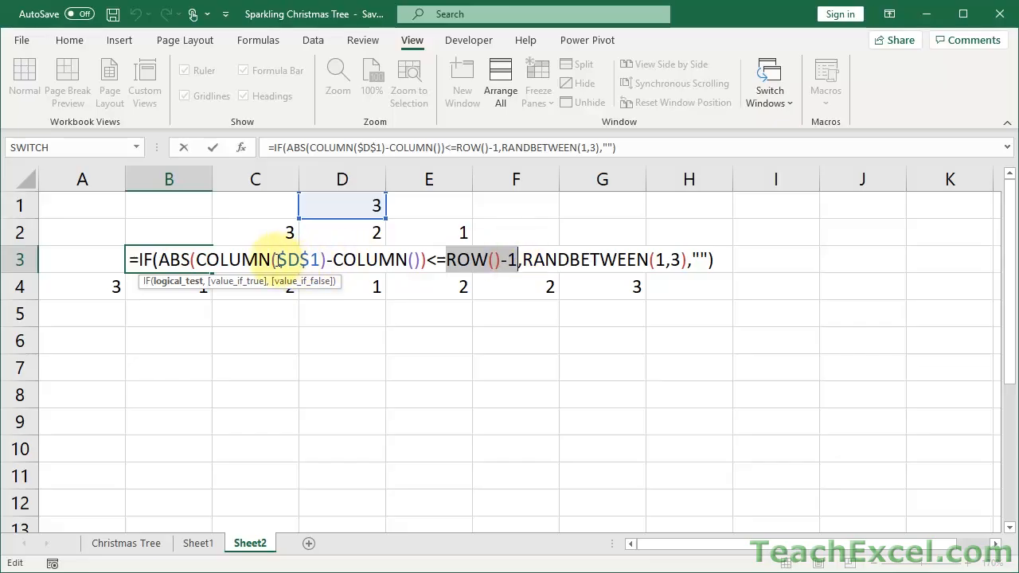
click(278, 261)
double_click(278, 261)
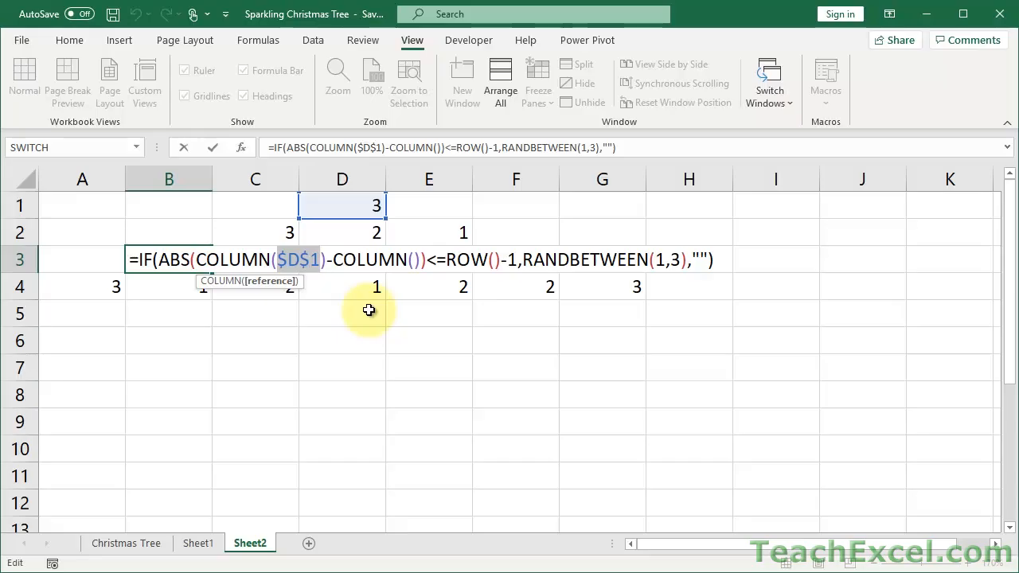
key(Escape)
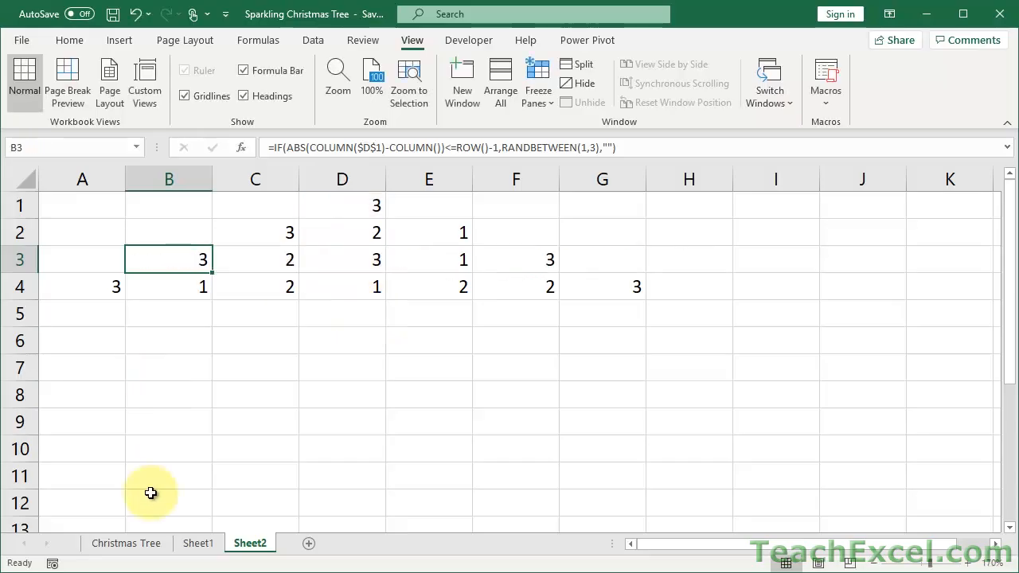
Return to the tree on Sheet1, collapse the ribbon to show the whole tree, and start the Sparkle macro.
click(191, 545)
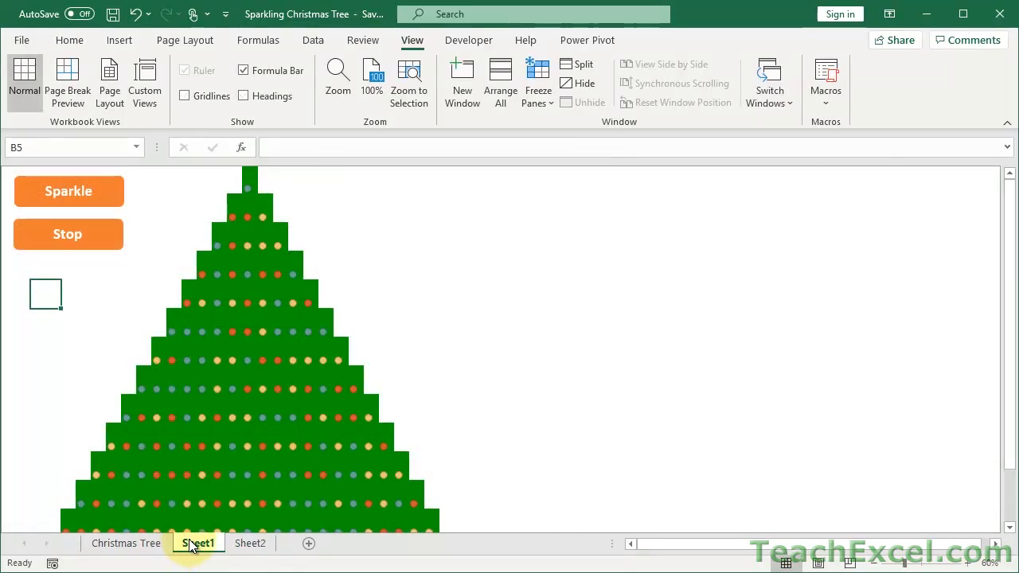
click(250, 73)
double_click(406, 41)
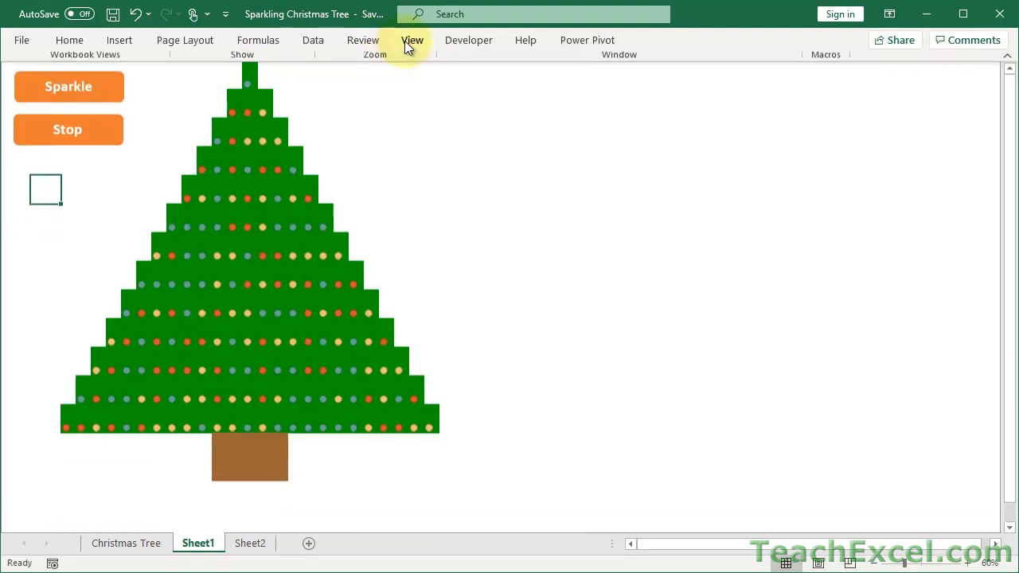
click(71, 85)
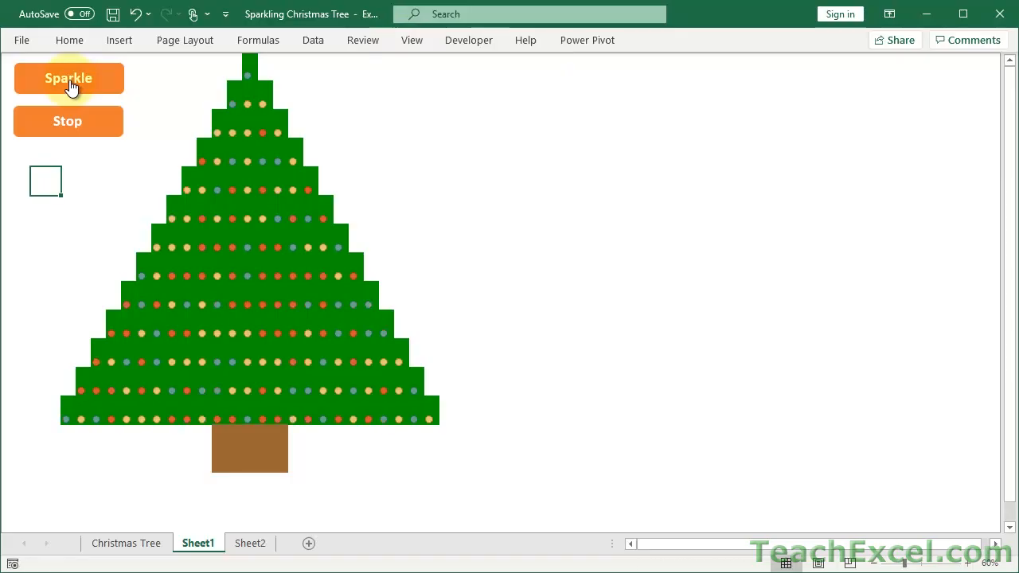